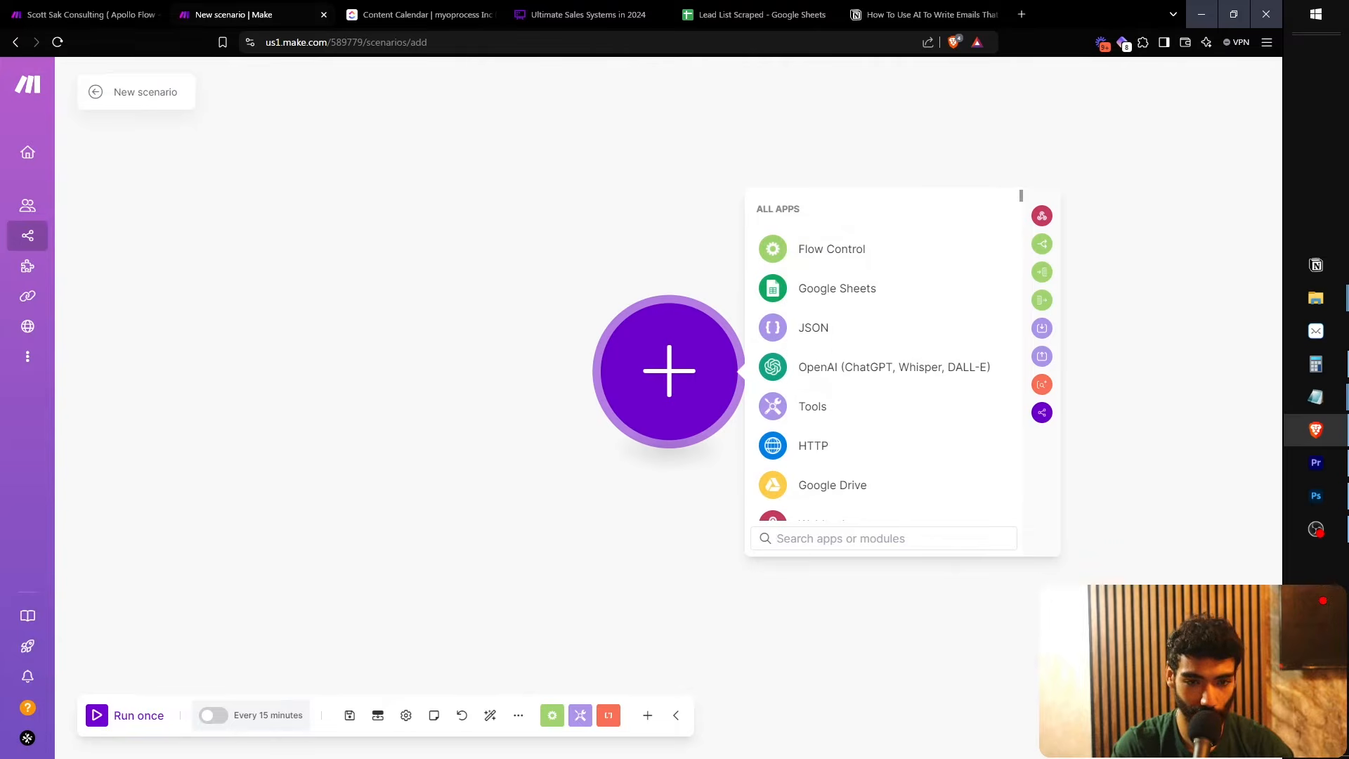
Switch to the Lead List Scraped spreadsheet and review its lead columns from First Name through Email
left_click(755, 14)
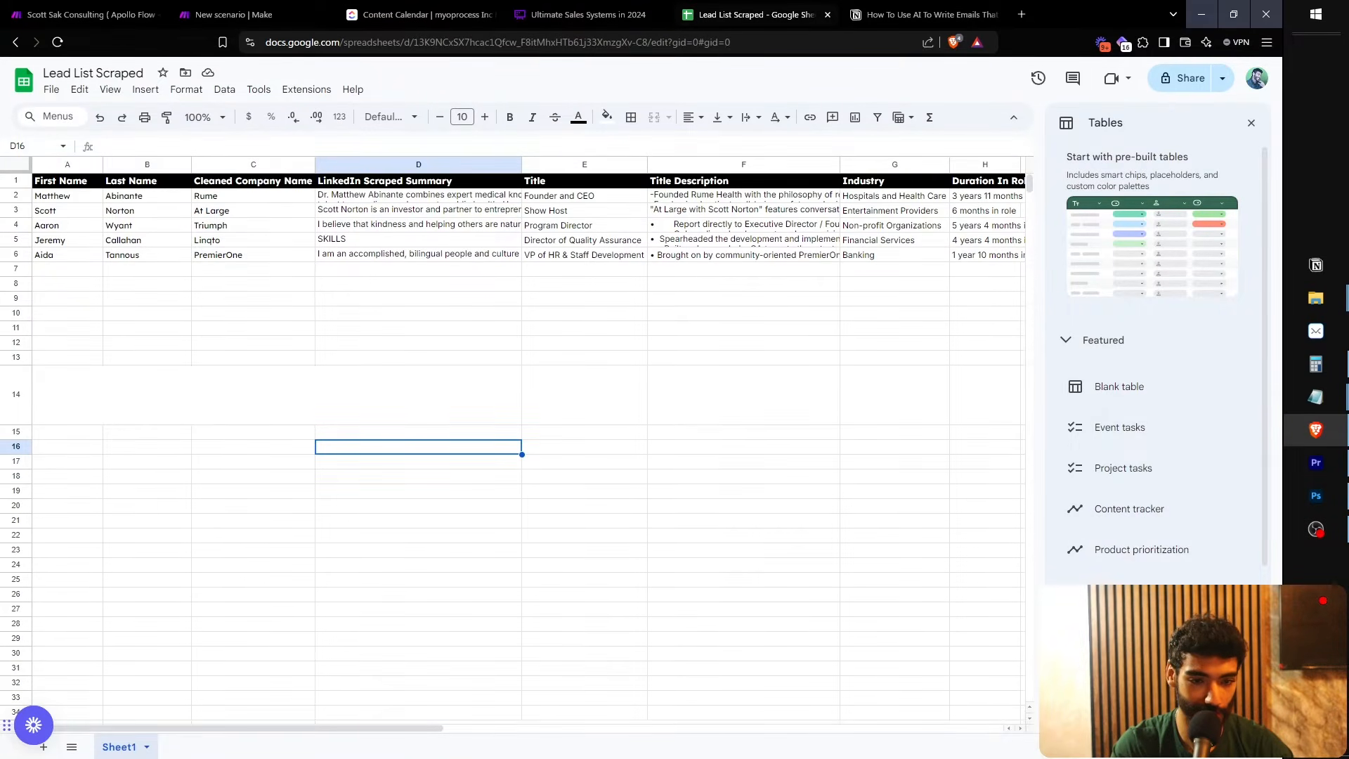
scroll(529, 444, "right", 3)
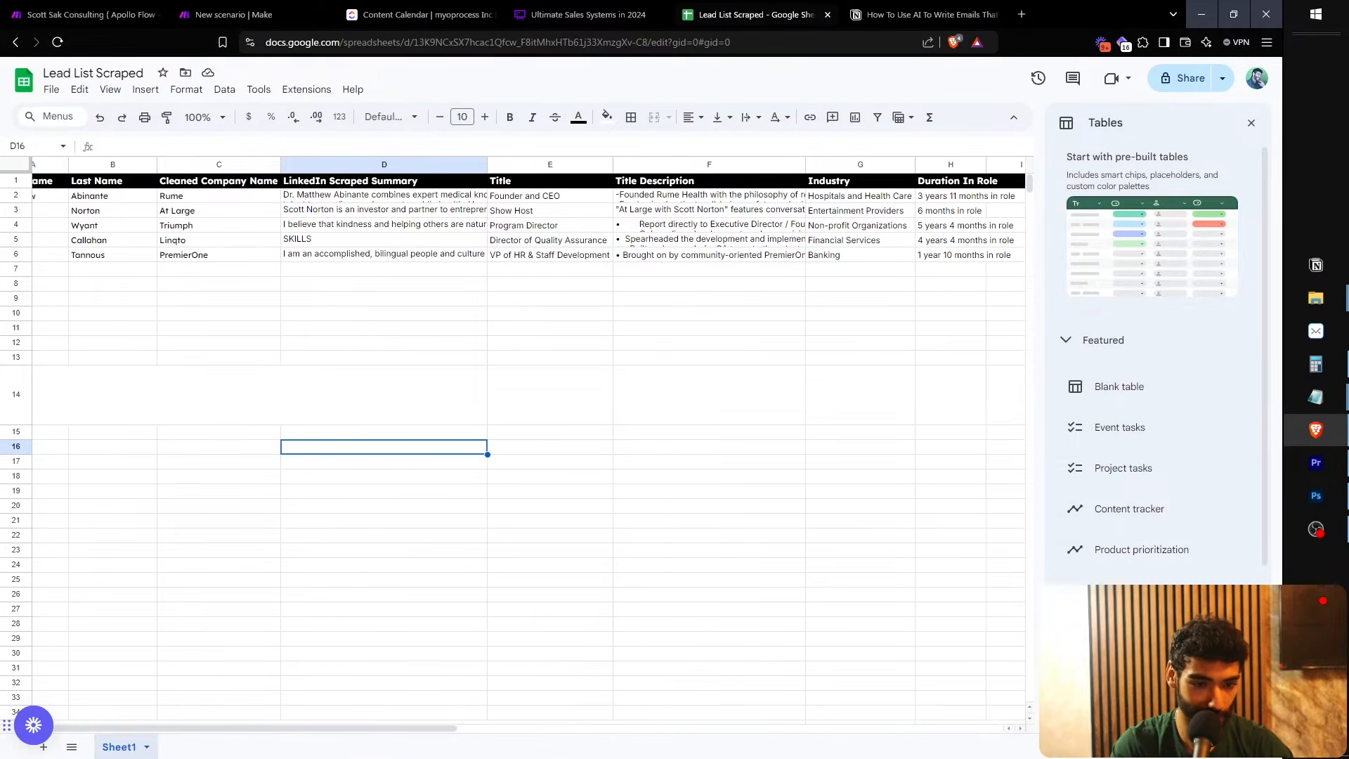
scroll(529, 443, "right", 10)
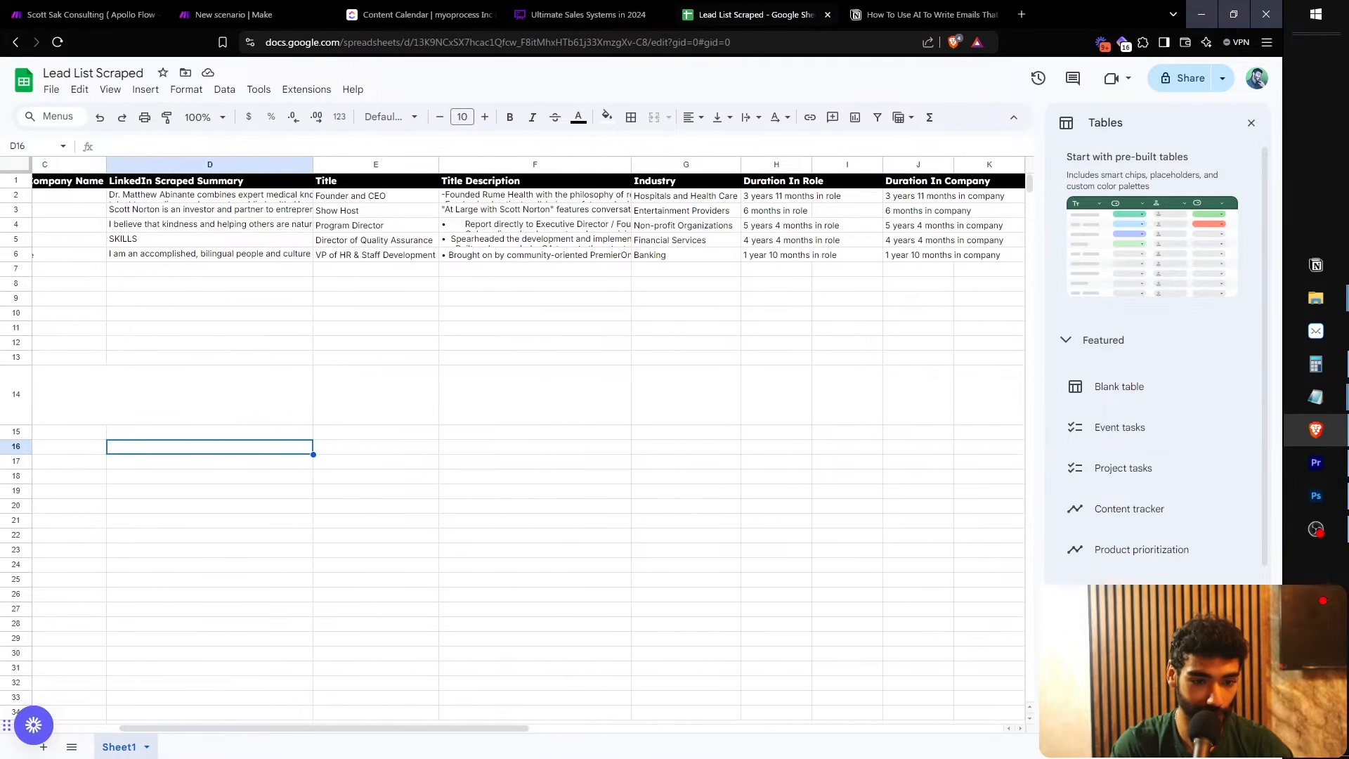
scroll(529, 443, "right", 5)
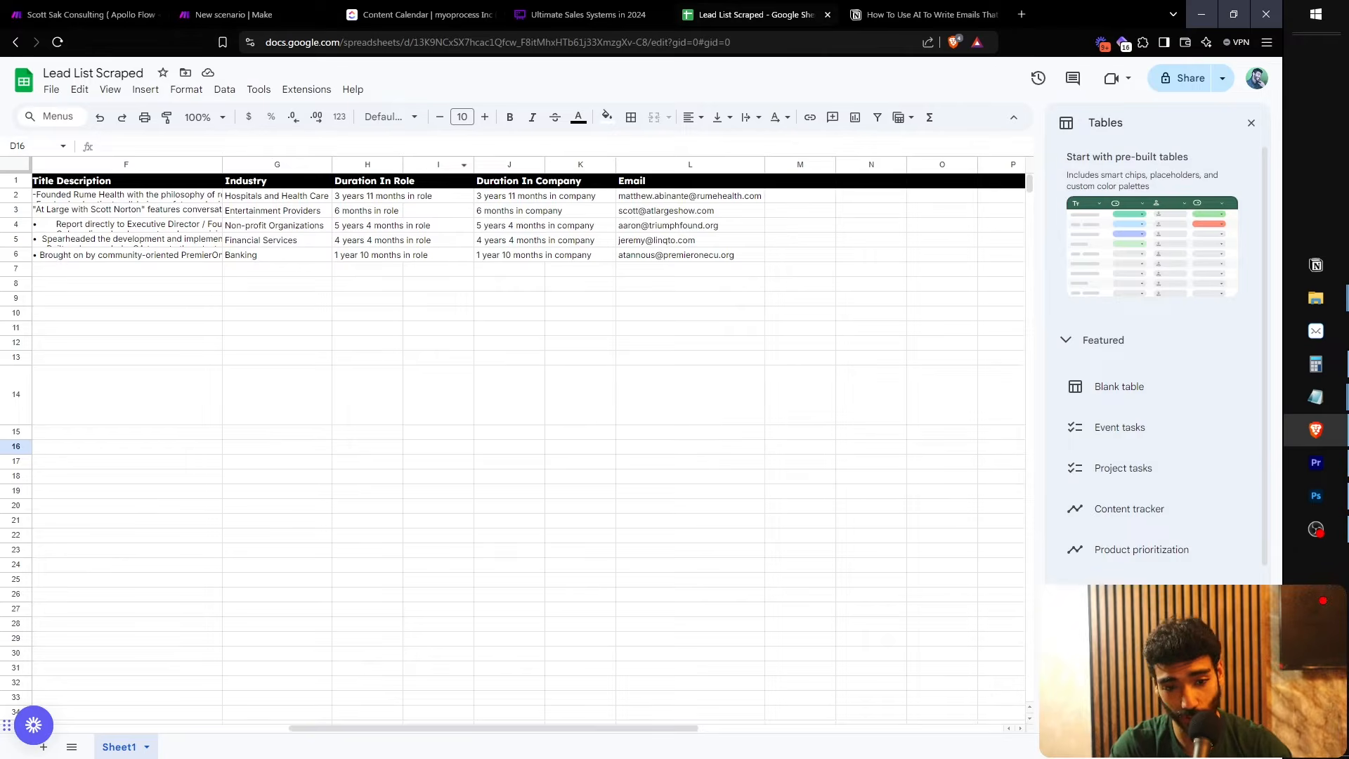
scroll(529, 443, "left", 18)
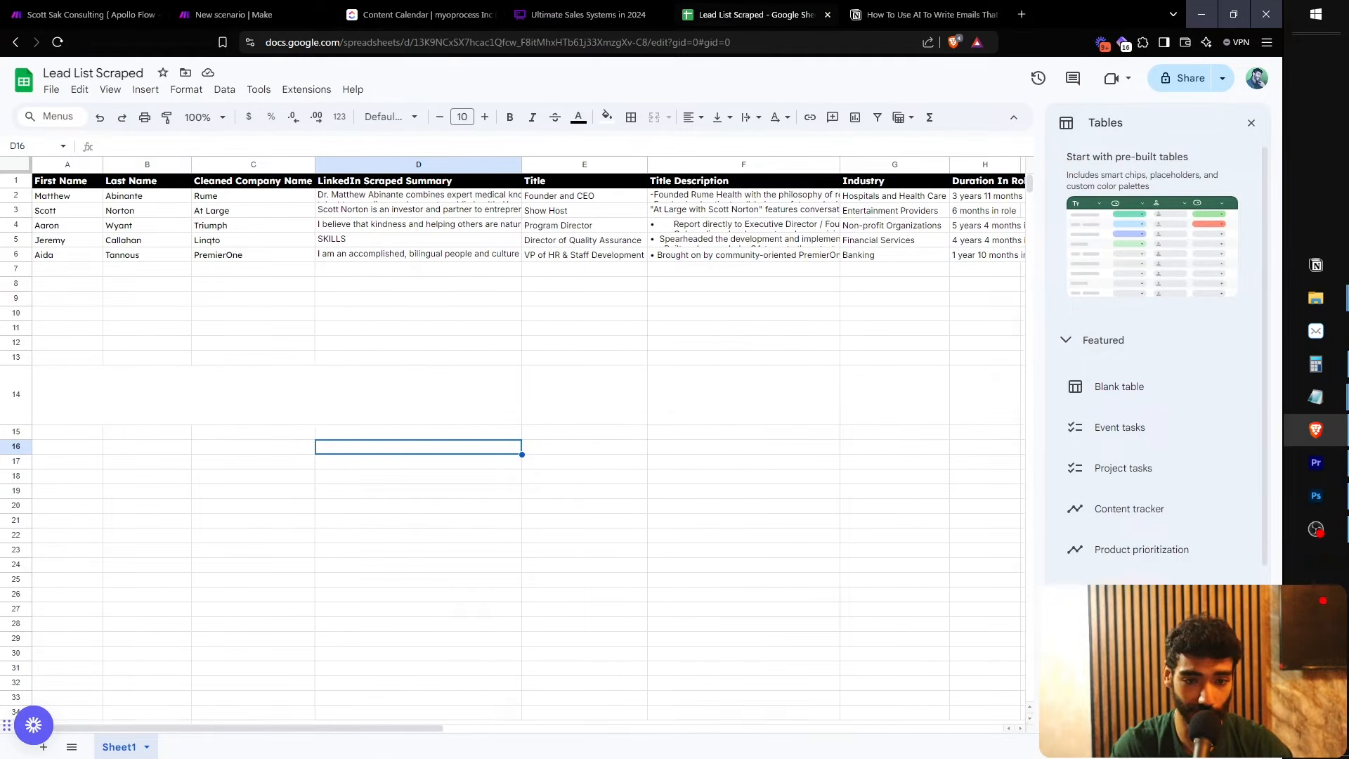
scroll(530, 443, "right", 18)
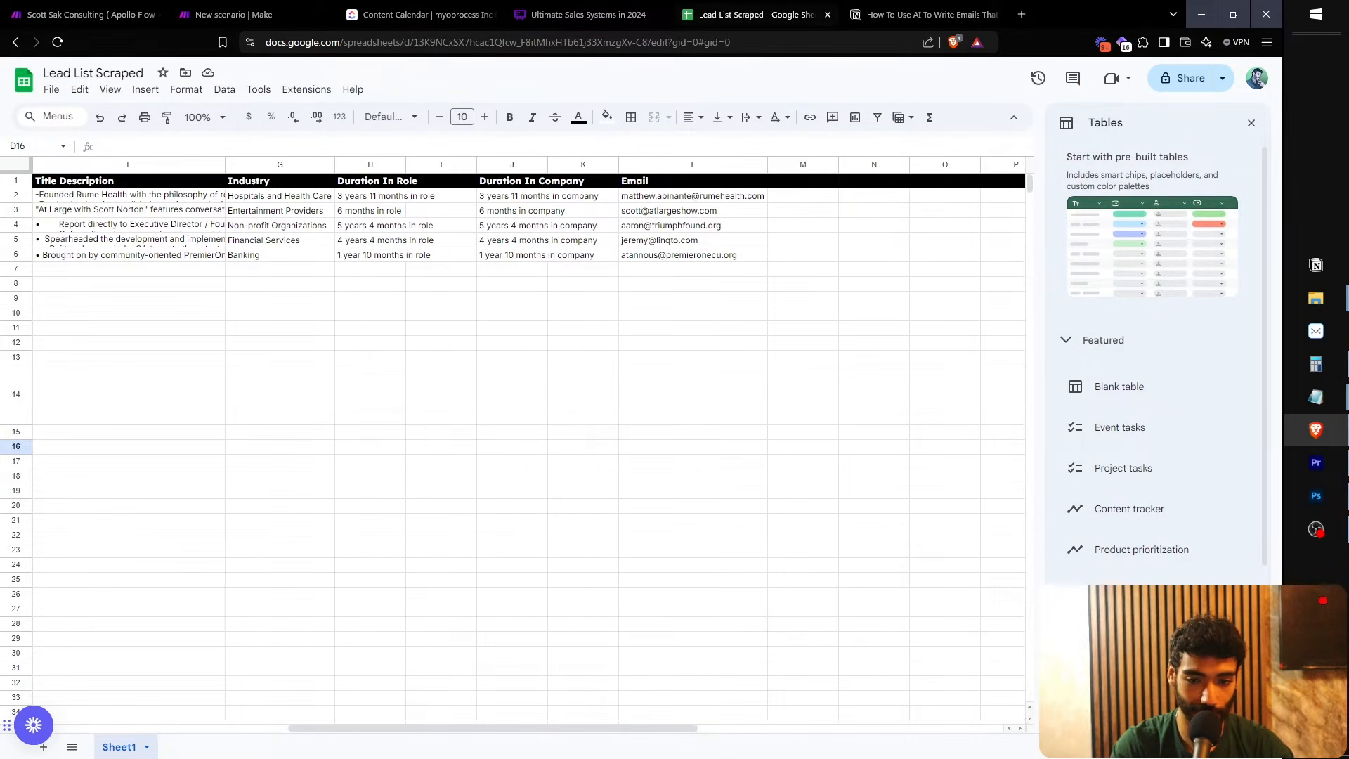
Add the header "Personalization" in cell M1 beside Email, with a white fill and black text
double_click(803, 182)
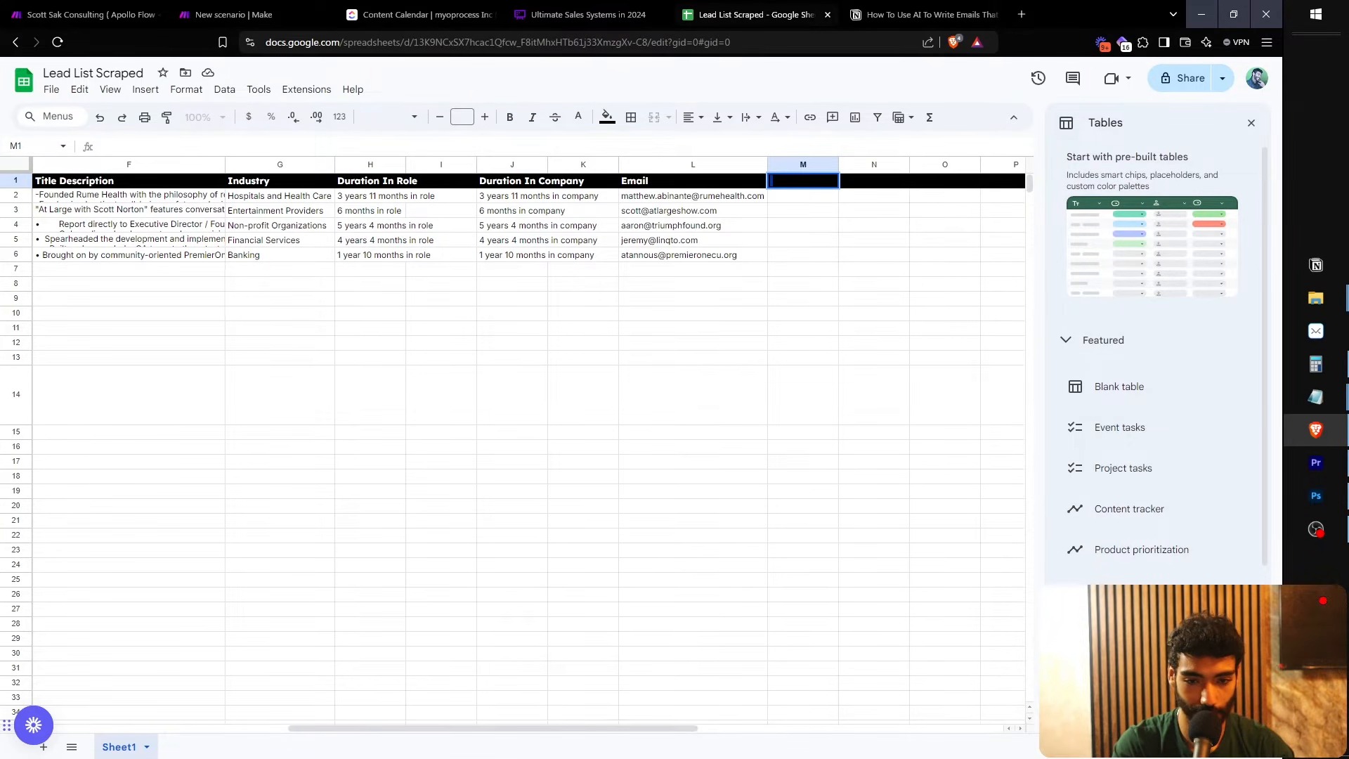
left_click(606, 117)
left_click(750, 167)
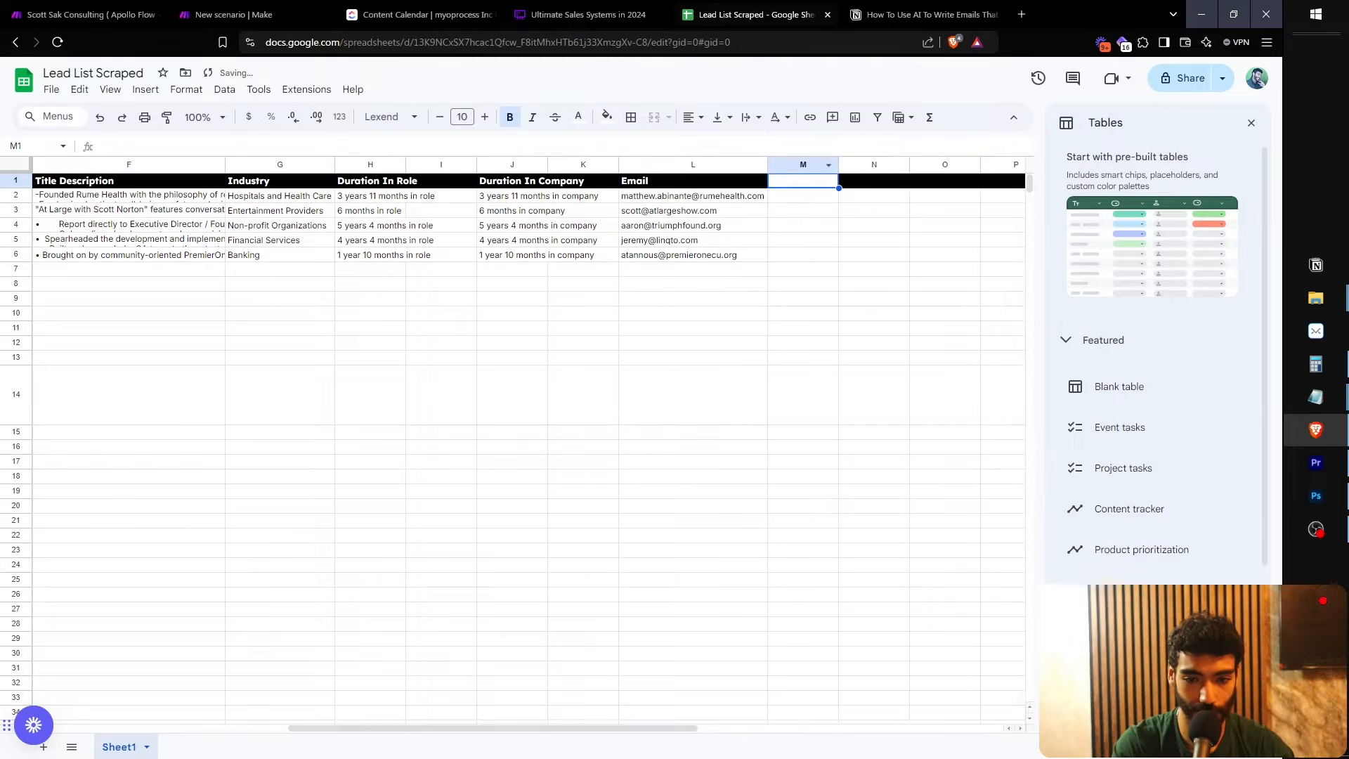
key("Return")
type("pERZO")
key("ctrl+a")
left_click(578, 116)
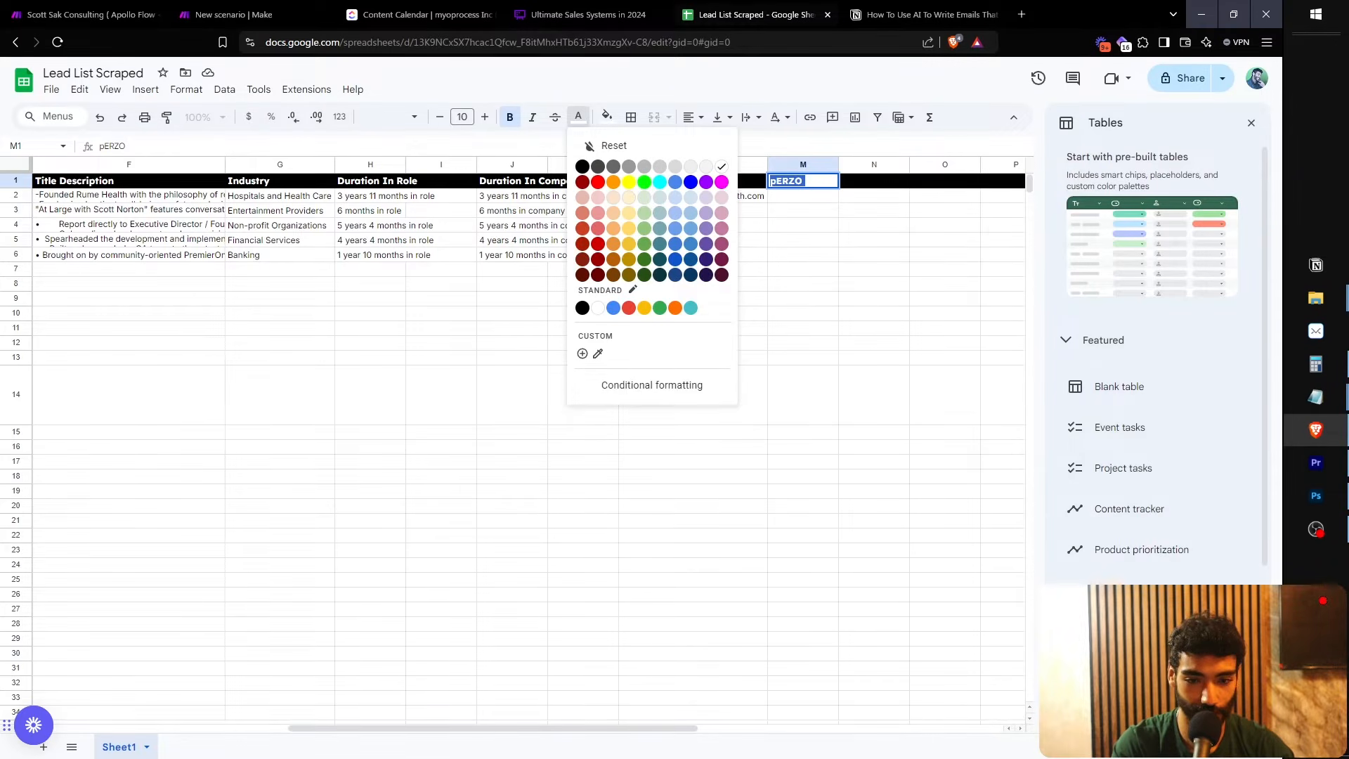
left_click(582, 166)
type("P")
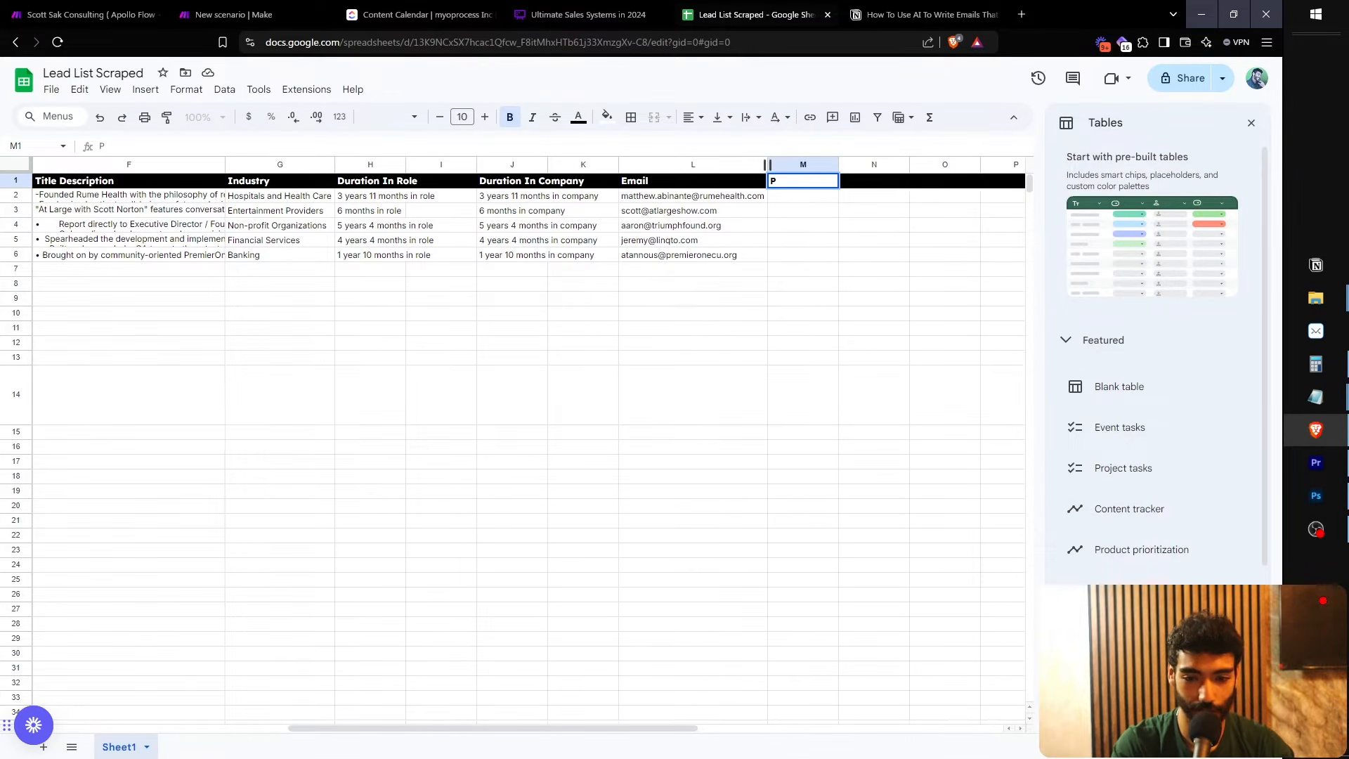
type("ersonalization")
key("Return")
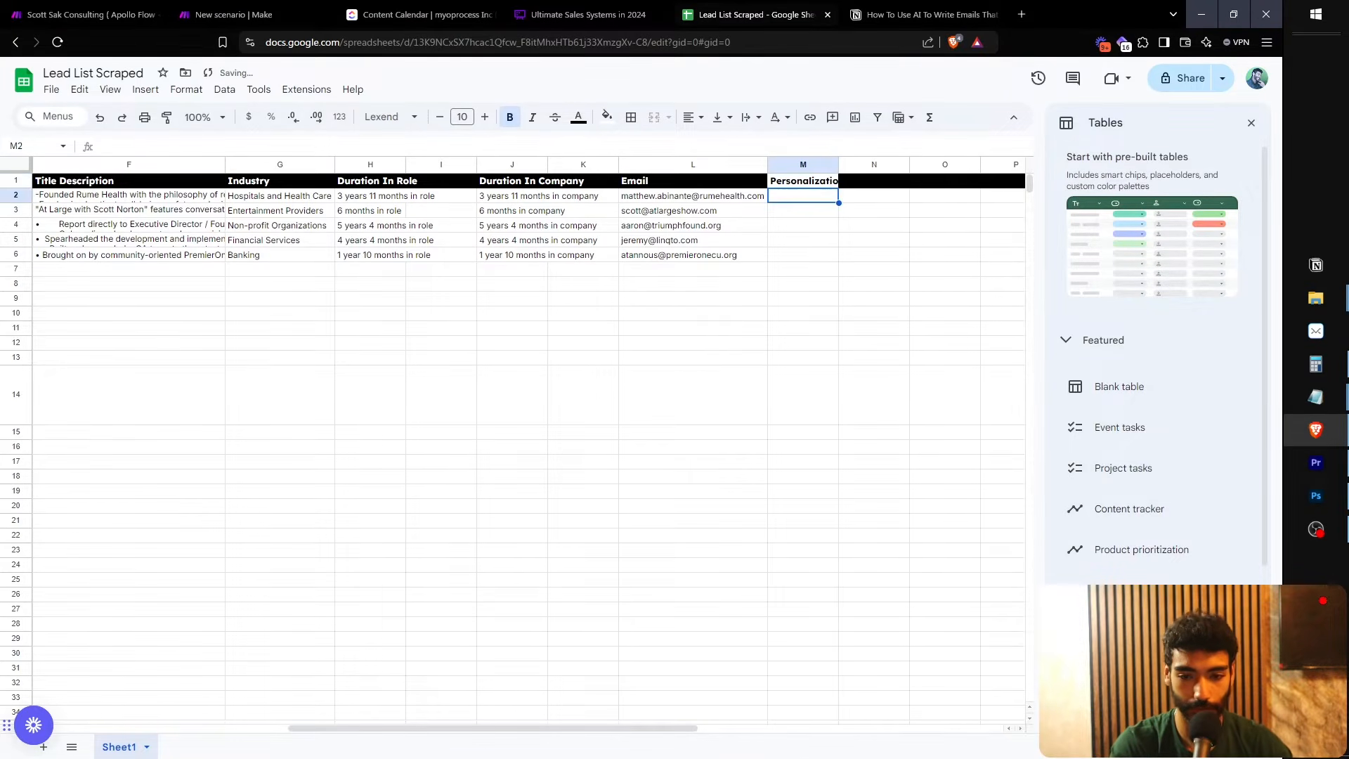
Restyle the Personalization header cell with a black fill and white text to match the other headers
key("Up")
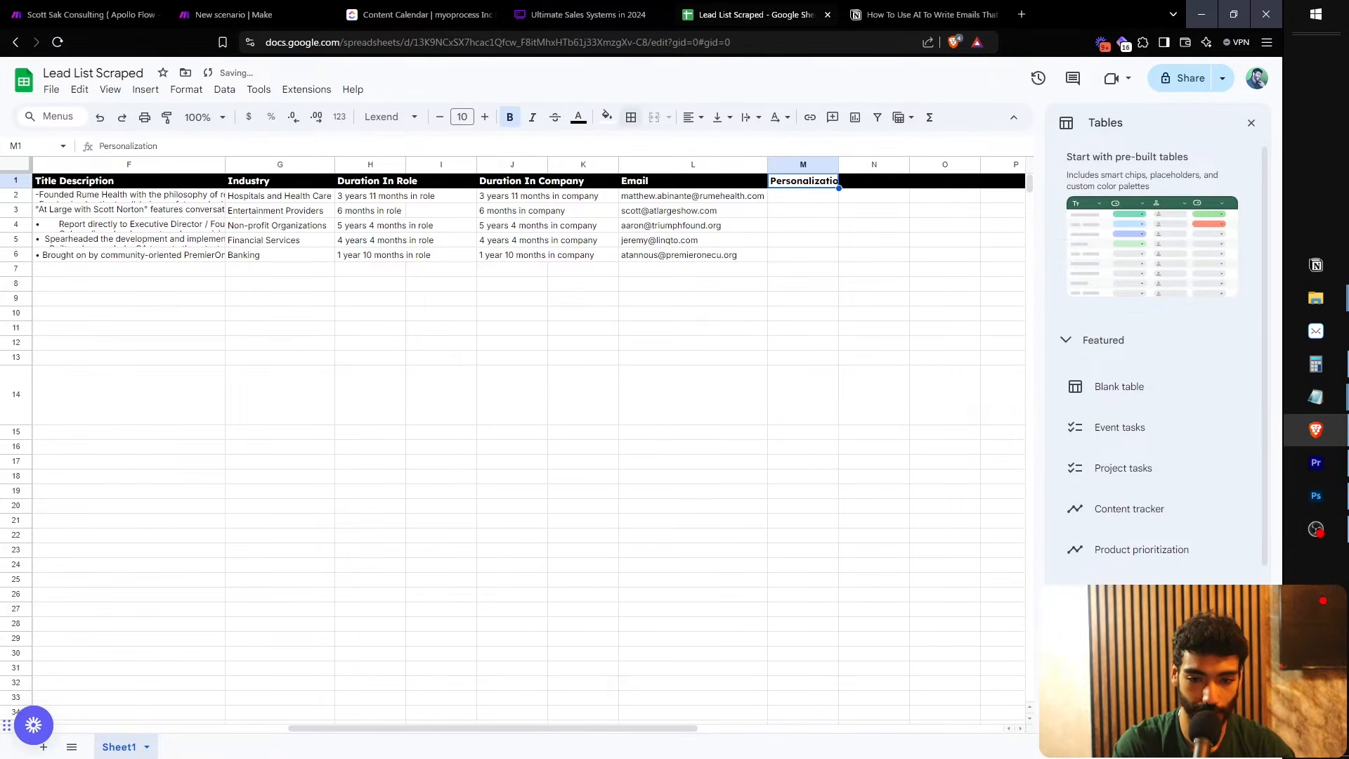
left_click(606, 117)
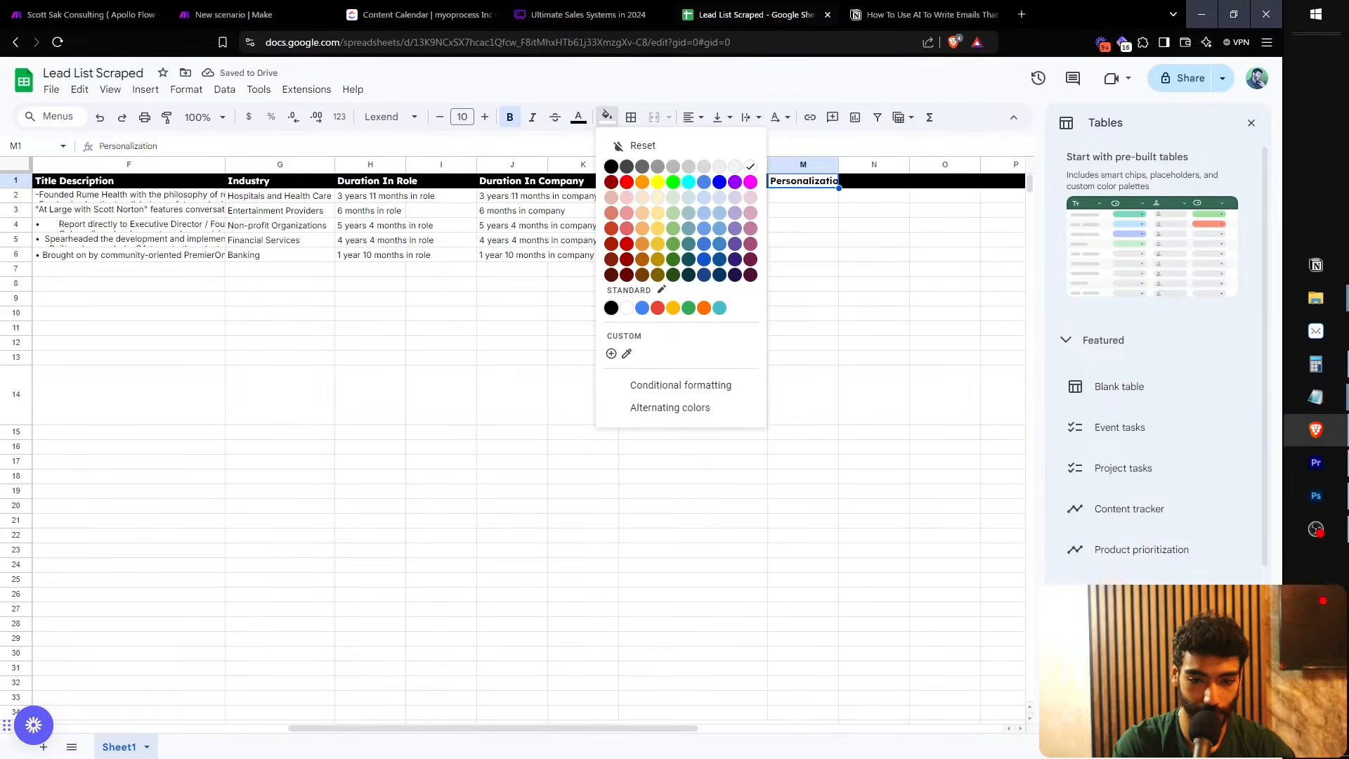
left_click(611, 167)
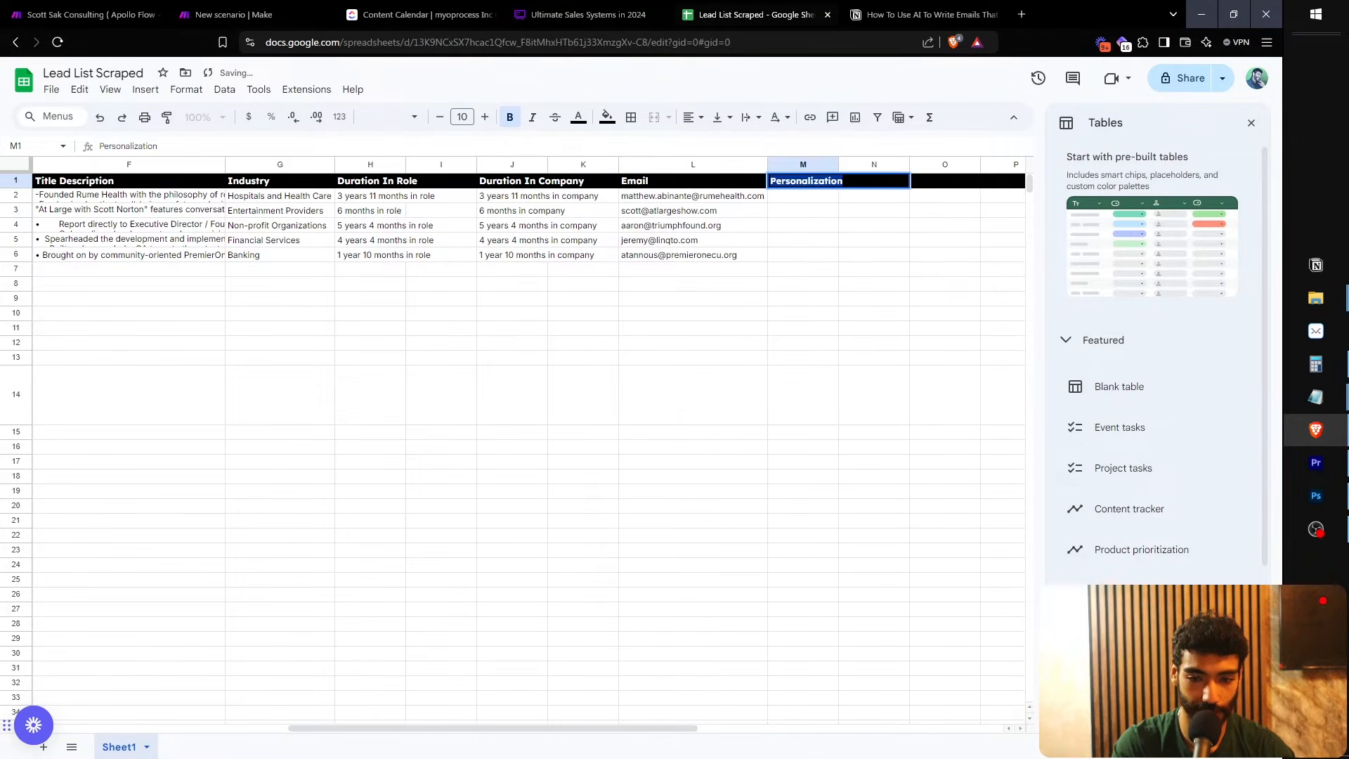
left_click(579, 117)
left_click(721, 167)
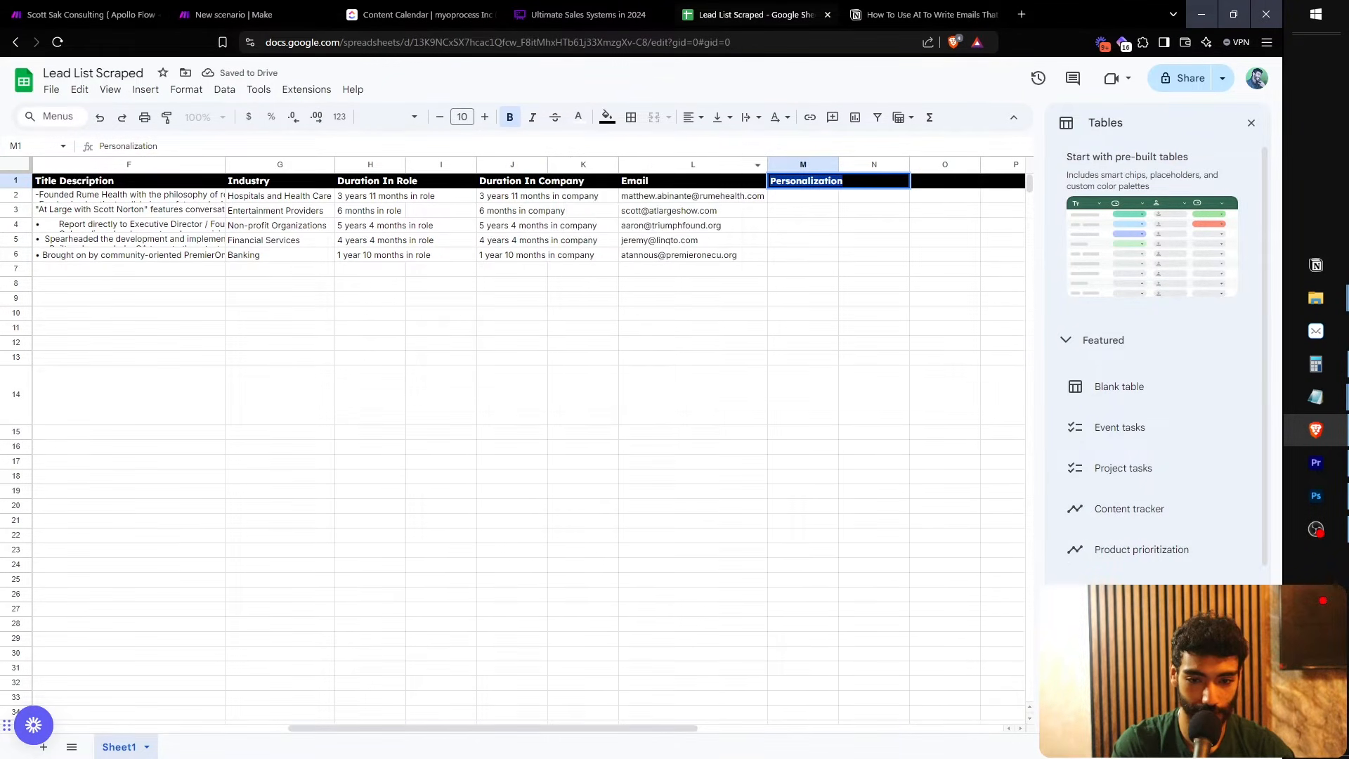
left_click(584, 326)
Switch to the new Make scenario and add a Google Sheets Search Rows module as its first module
left_click(232, 14)
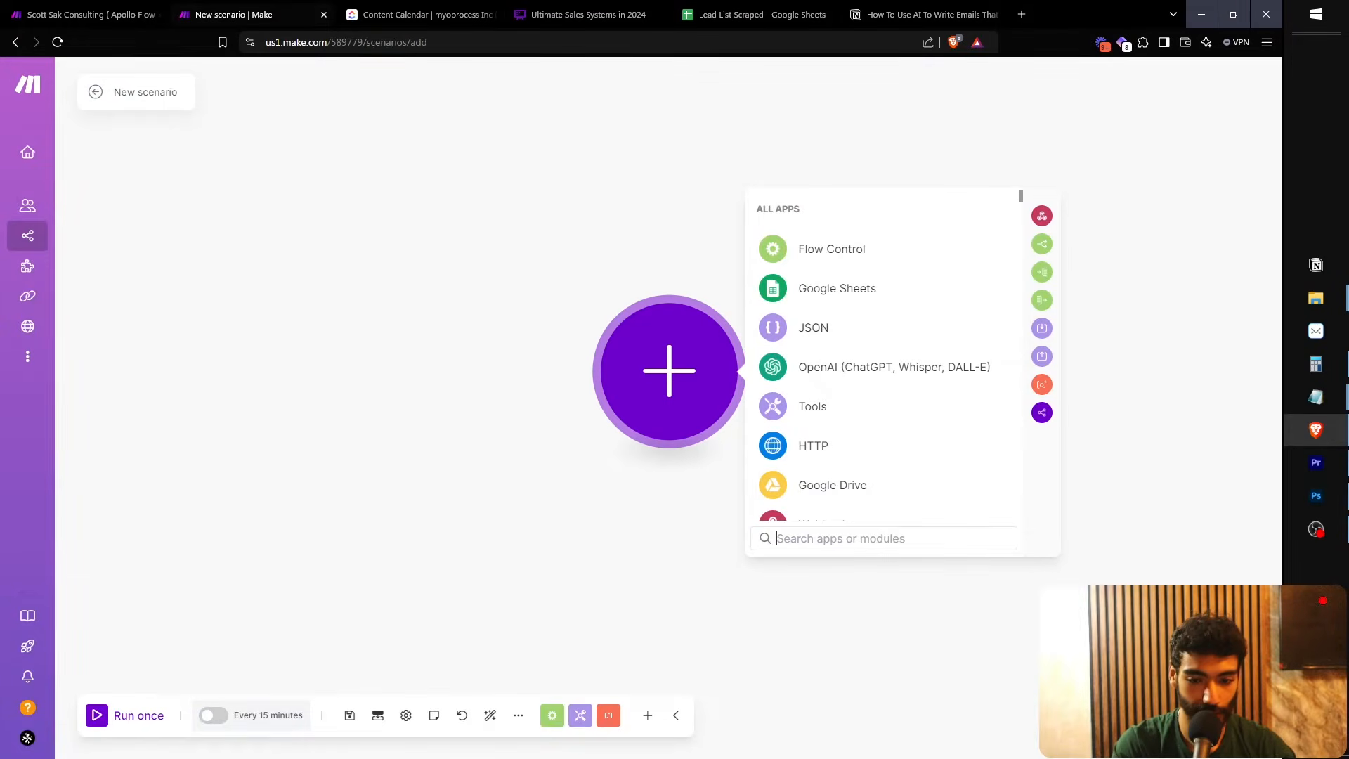
type("sear")
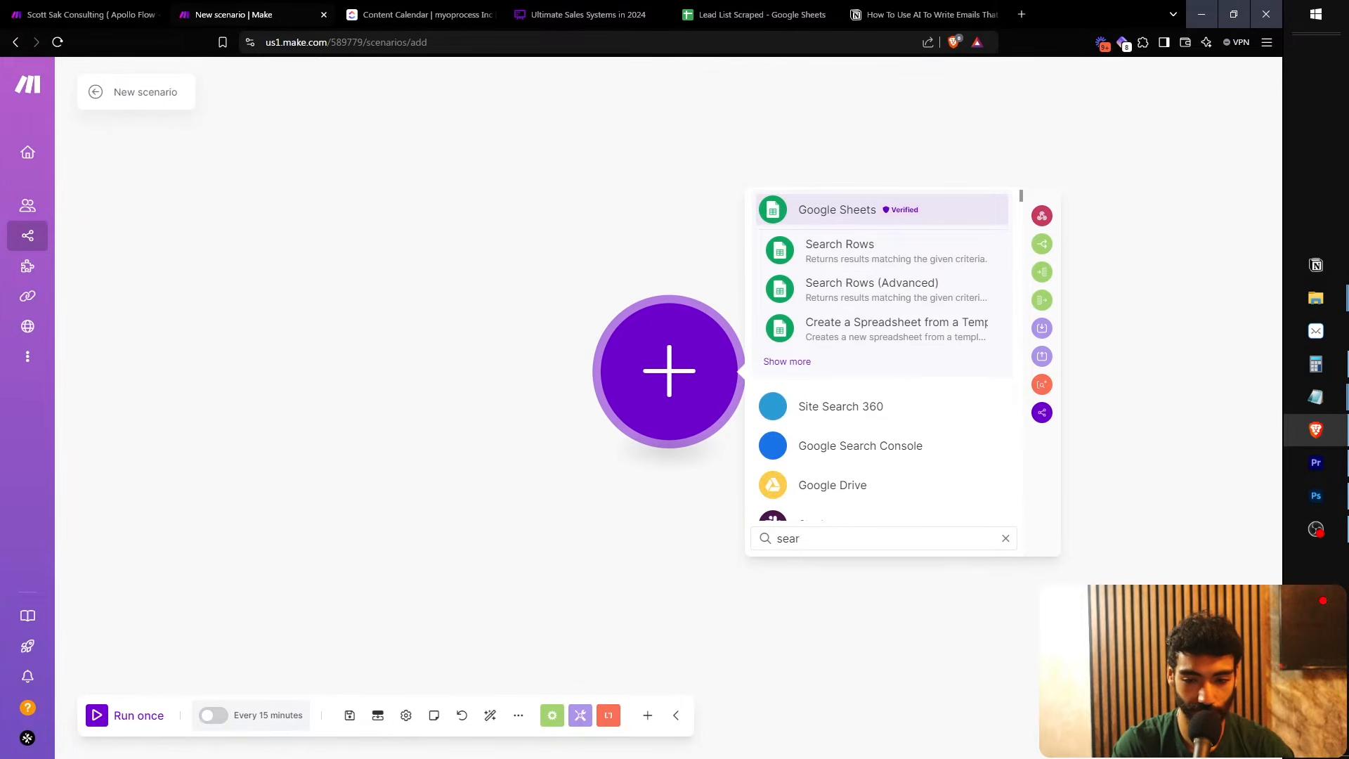
key("Return")
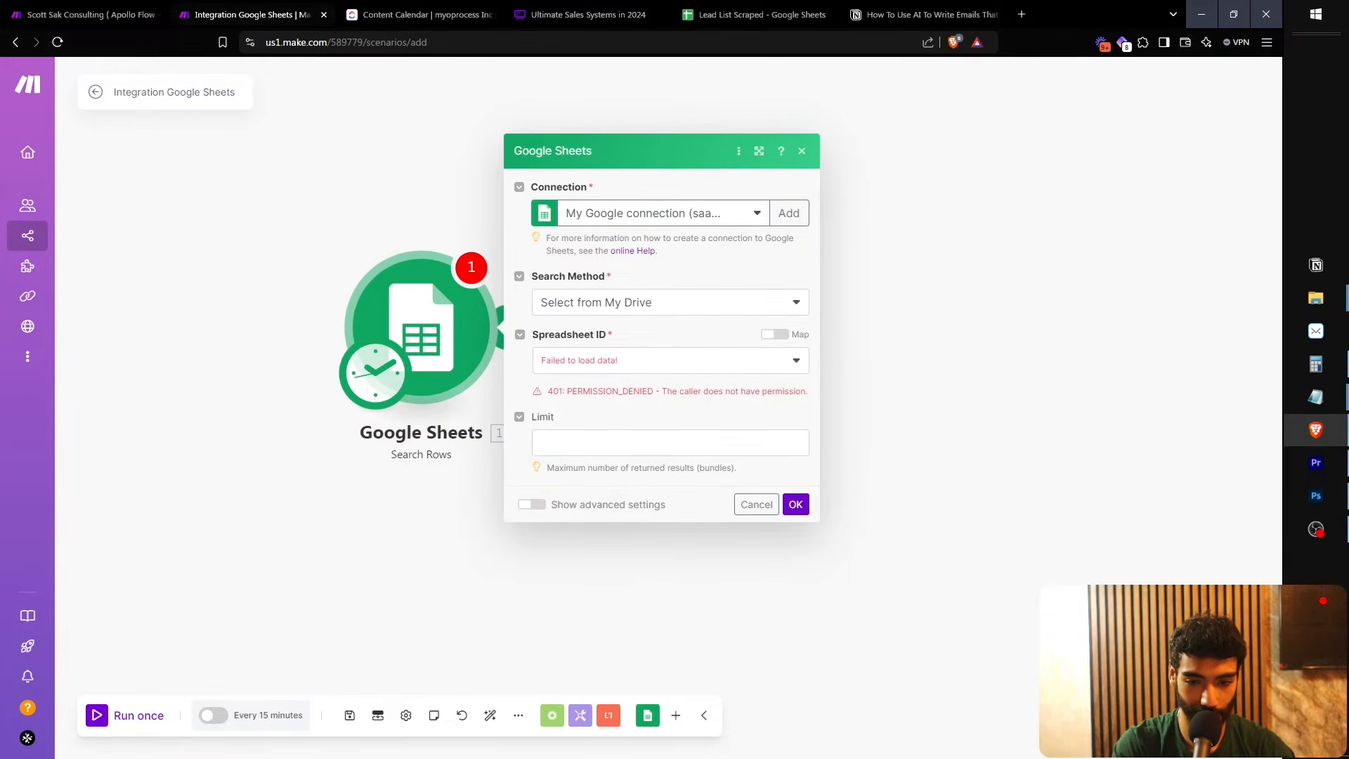
Set the module's connection to the first listed myoprocess Google account and its search method to Select from My Drive
left_click(663, 213)
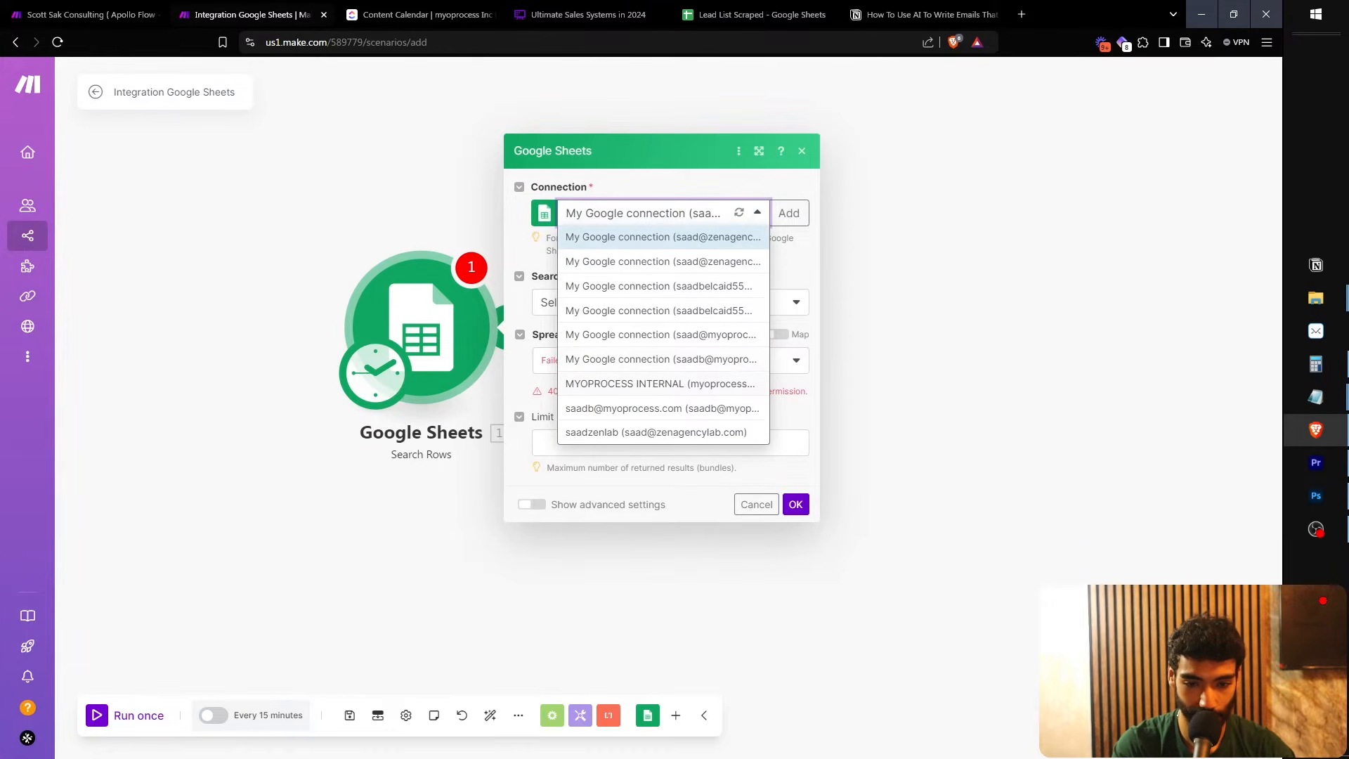
left_click(660, 335)
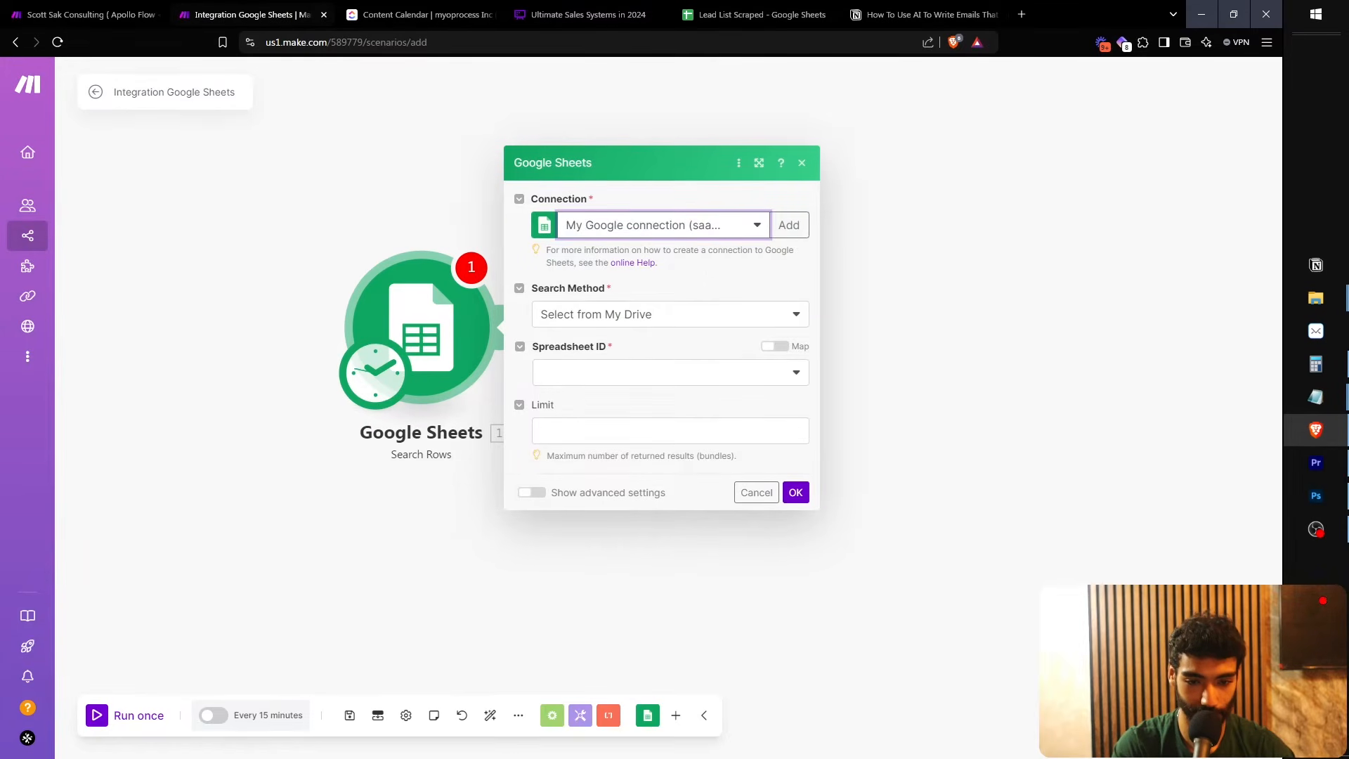
left_click(670, 314)
left_click(588, 338)
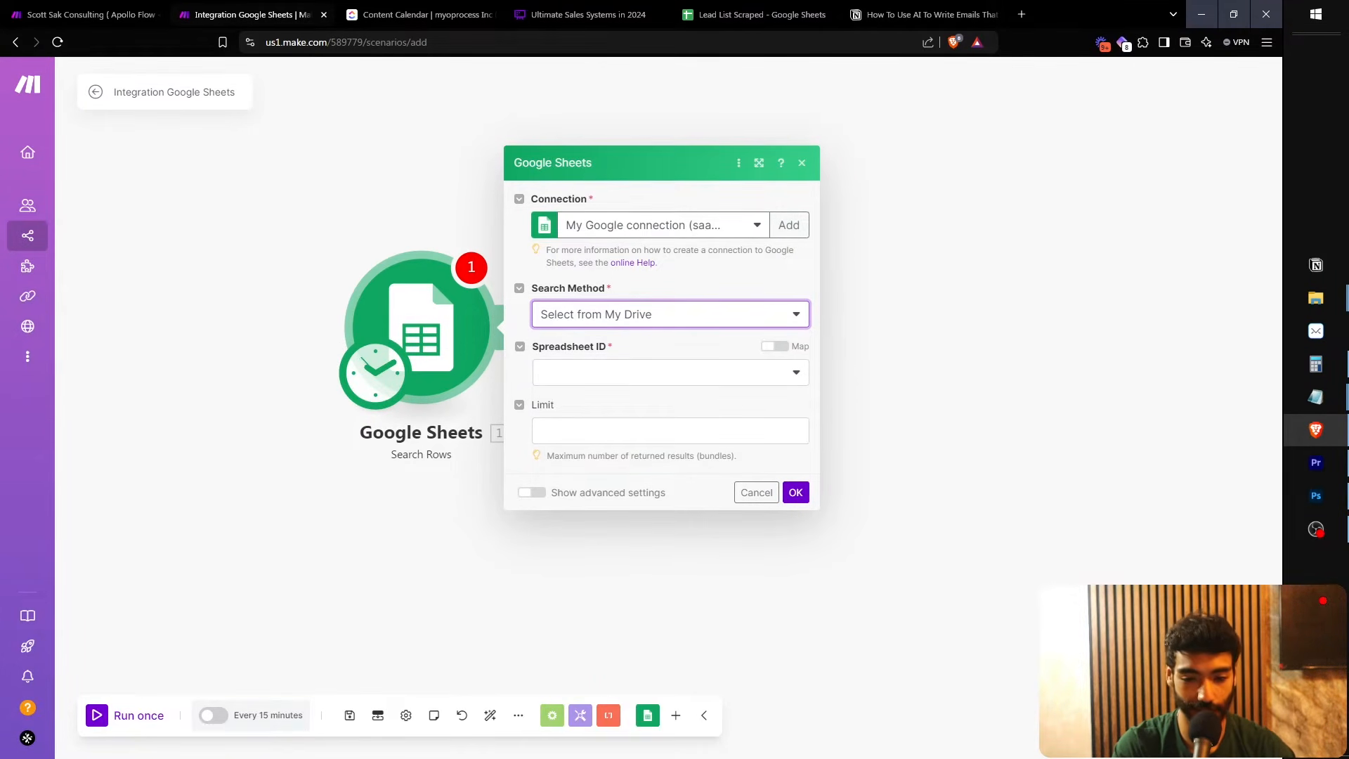
Copy the Lead List Scraped spreadsheet's ID from its URL and enter it as the mapped Spreadsheet ID in the Search Rows module
left_click(755, 15)
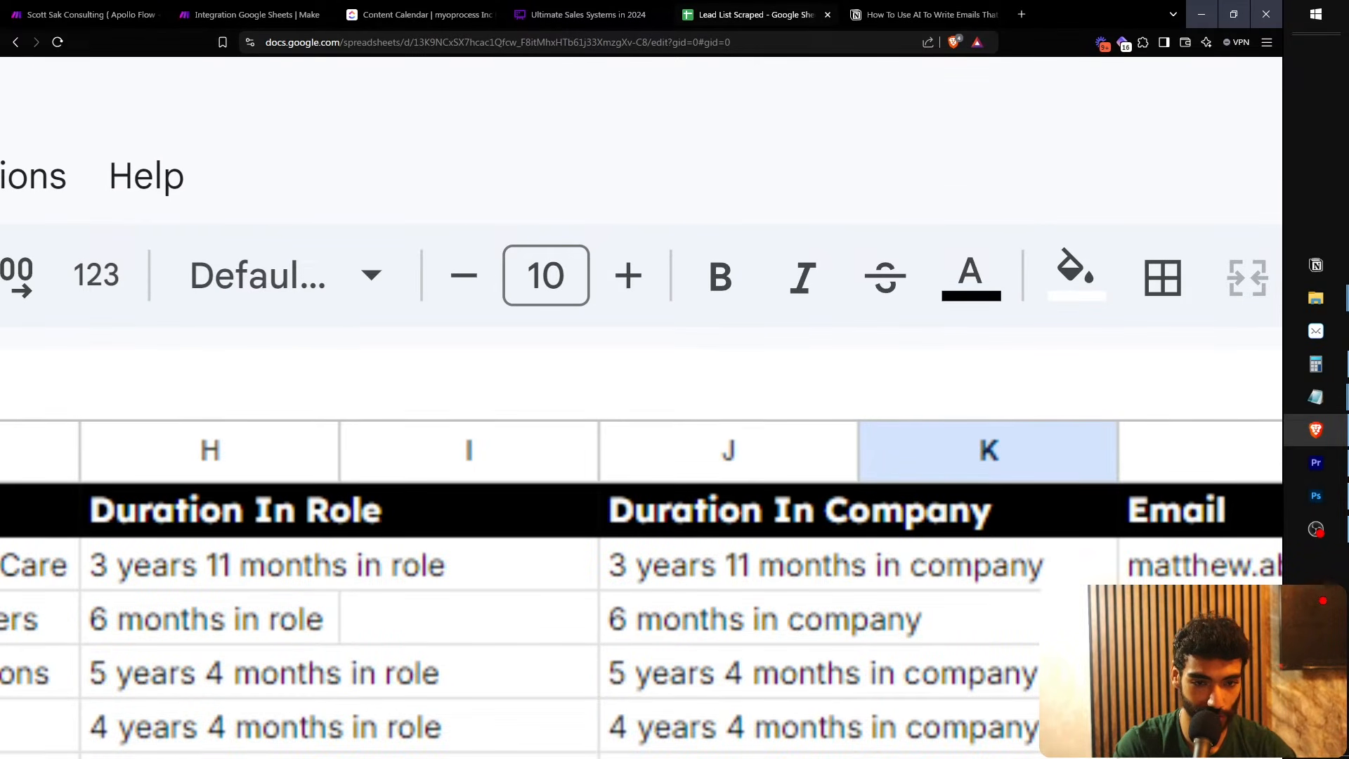
left_click_drag(451, 43, 563, 42)
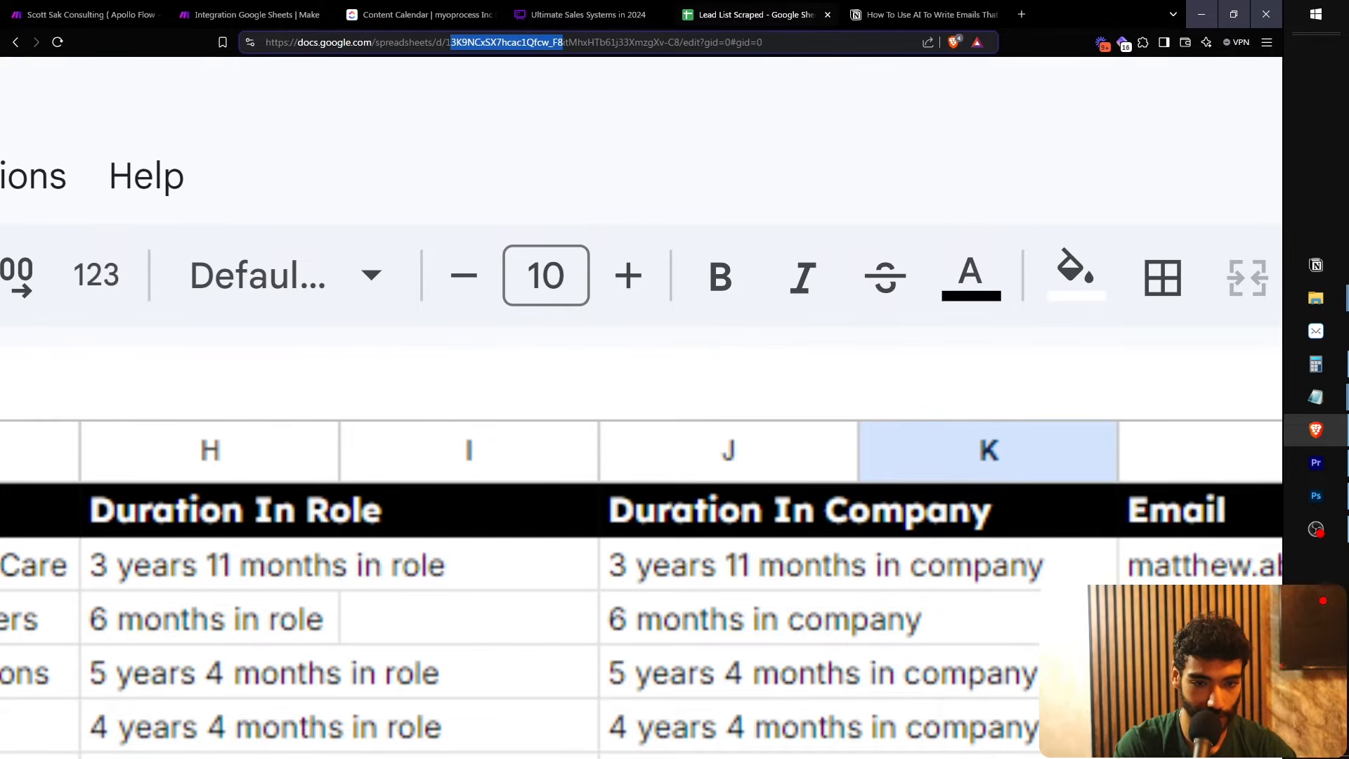
left_click_drag(445, 42, 683, 42)
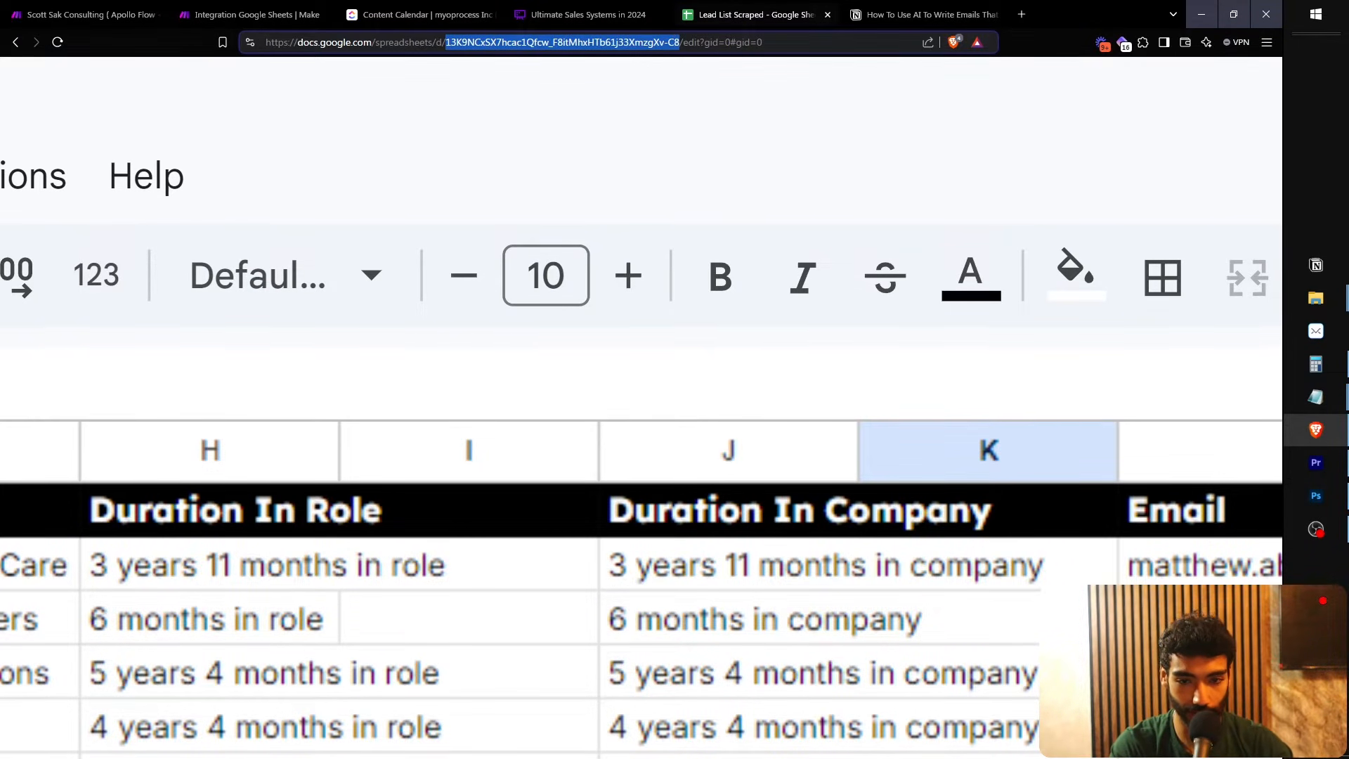
left_click(250, 14)
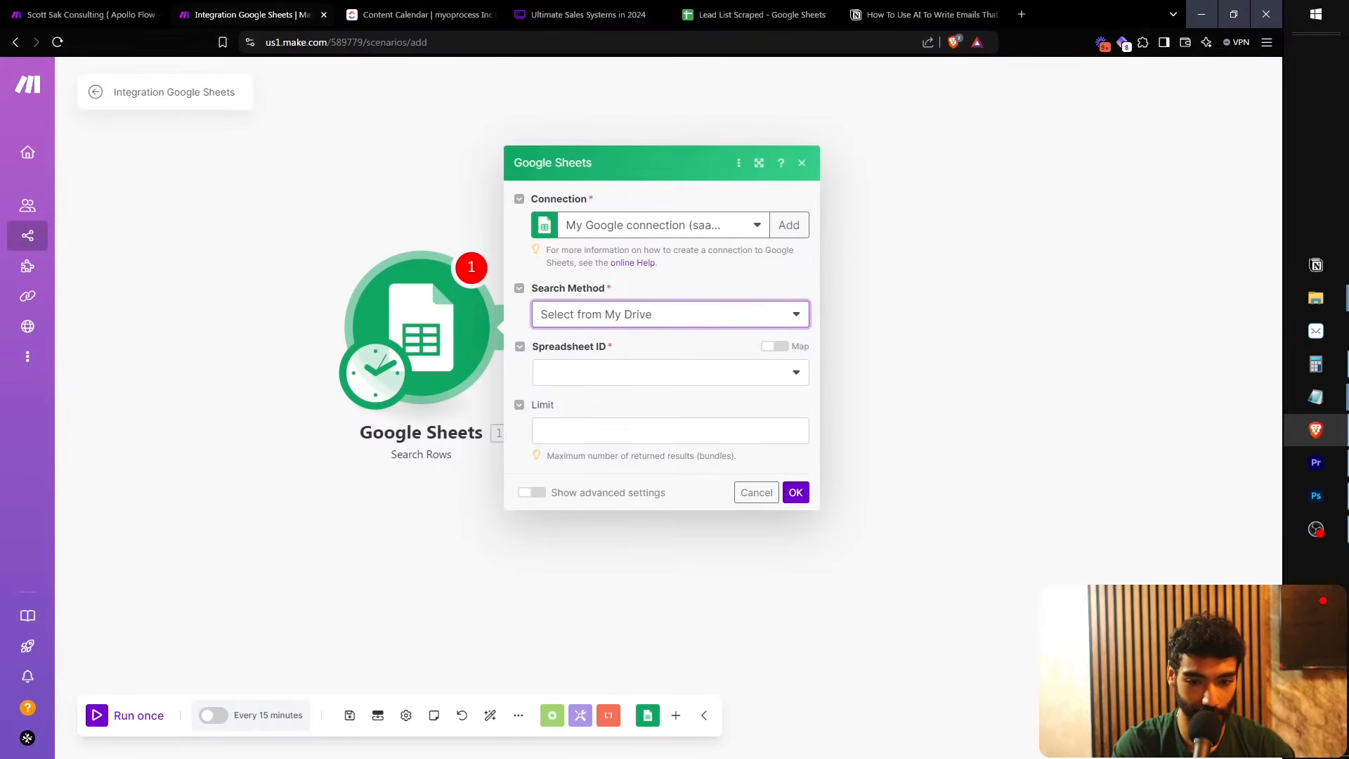
left_click(774, 345)
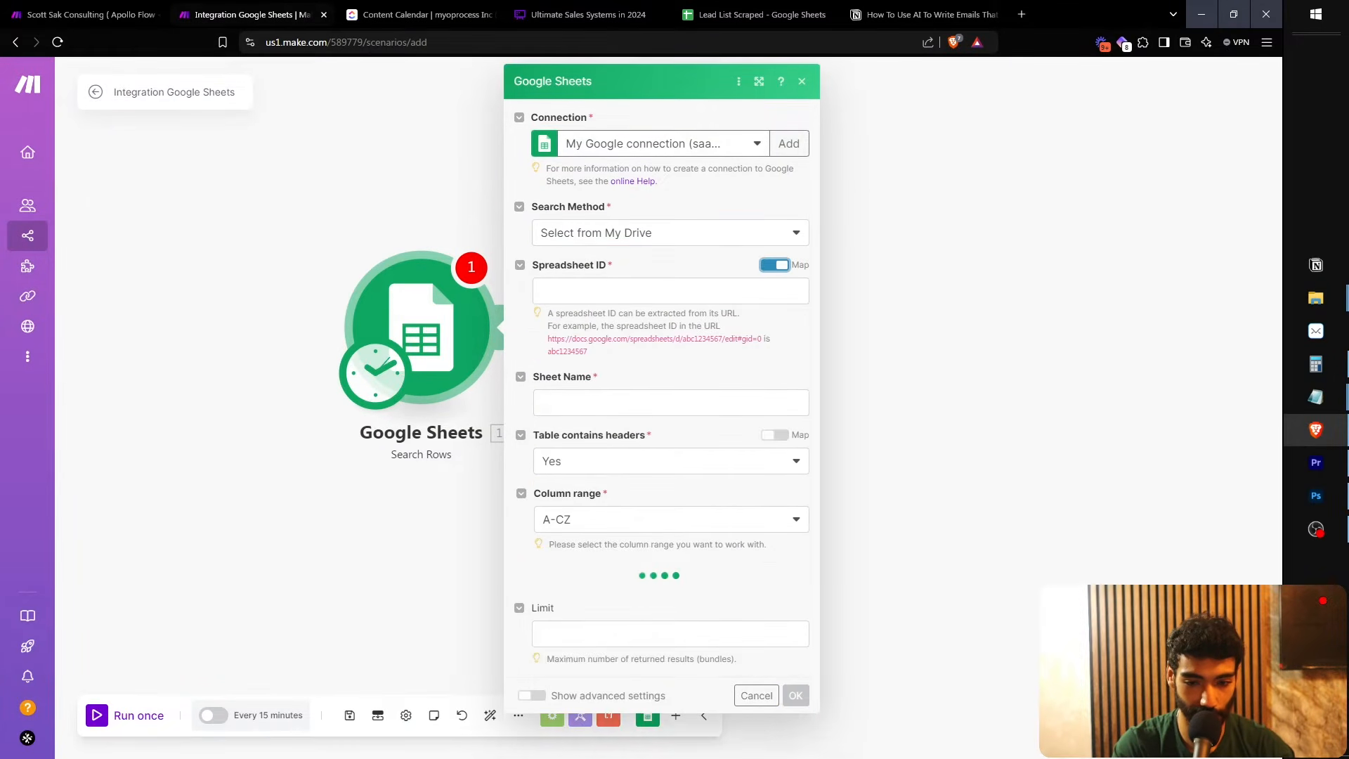
key("ctrl+v")
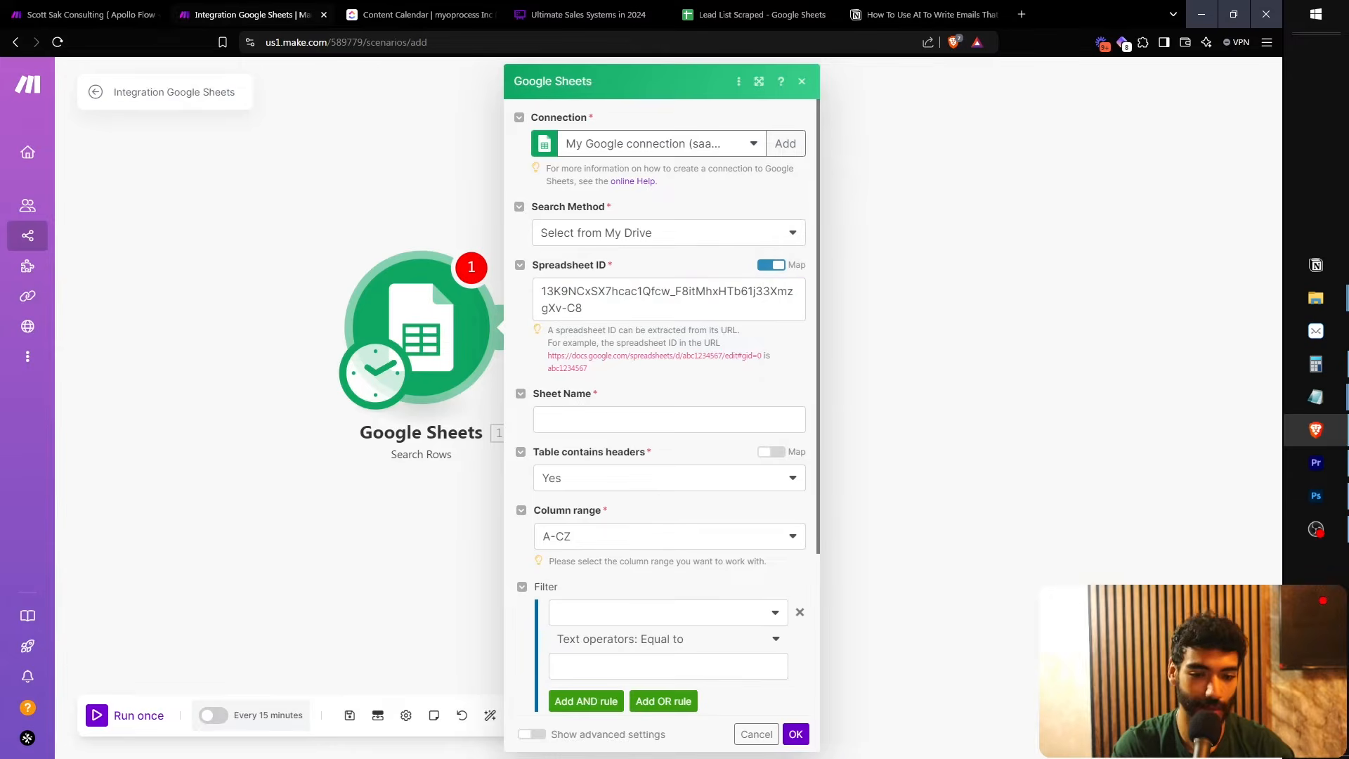
Set the Search Rows sheet name to Sheet1 and the limit to 1, and save the module settings
scroll(661, 421, "down", 3)
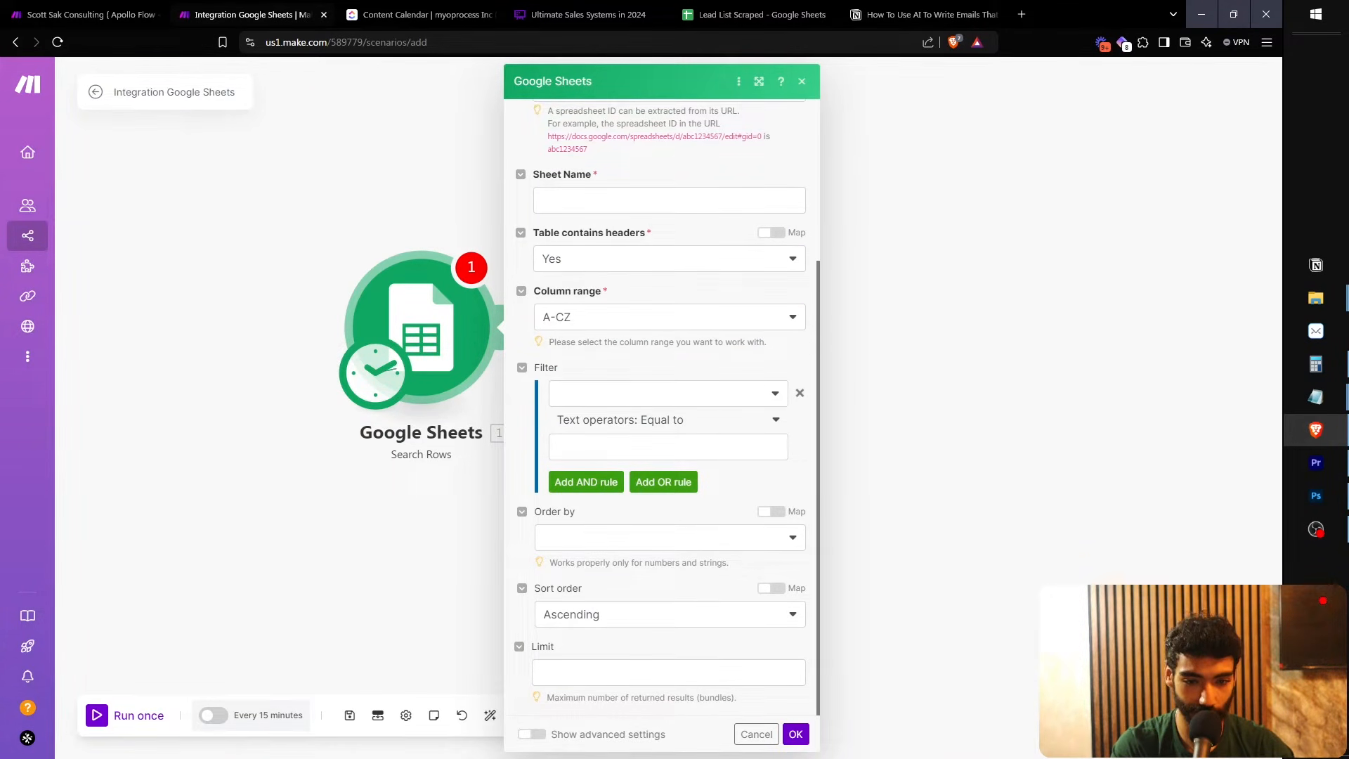
left_click(669, 200)
left_click(755, 14)
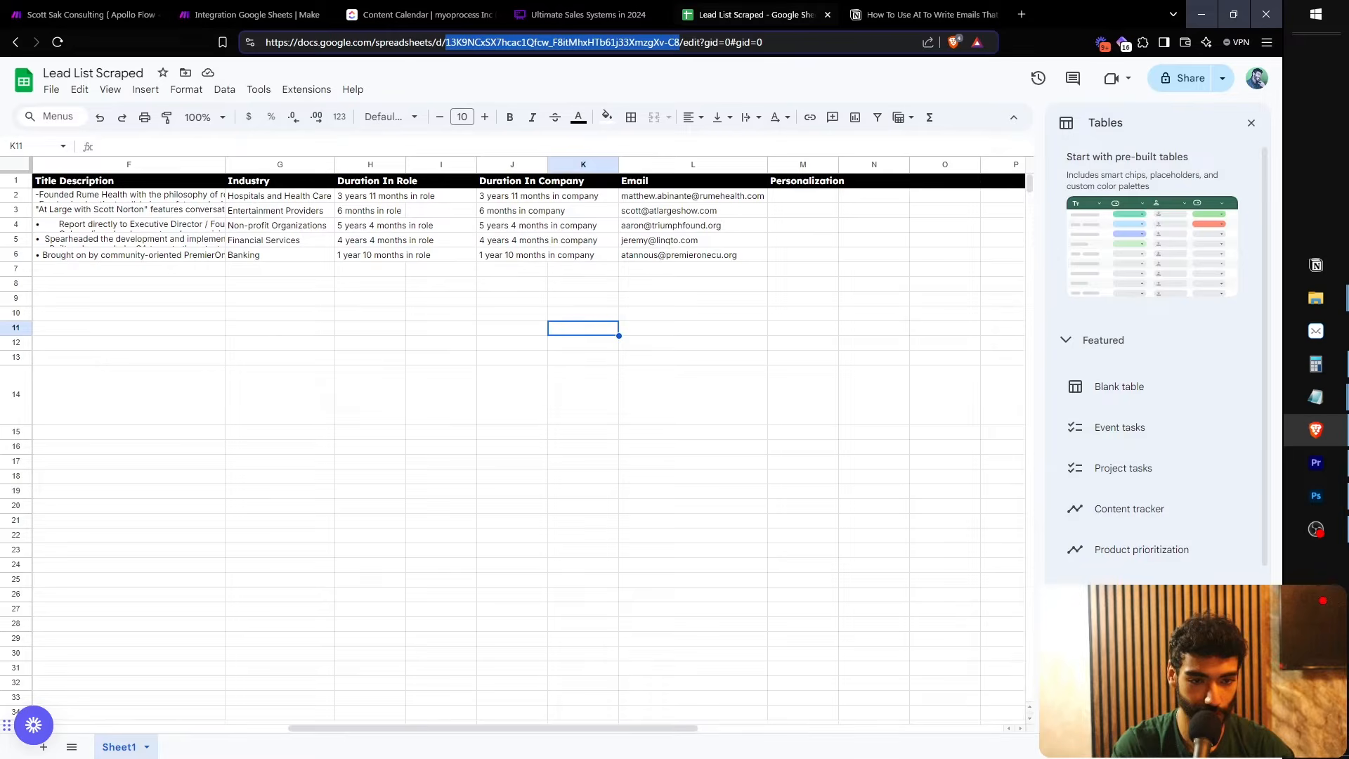
left_click(249, 14)
type("Sheet1")
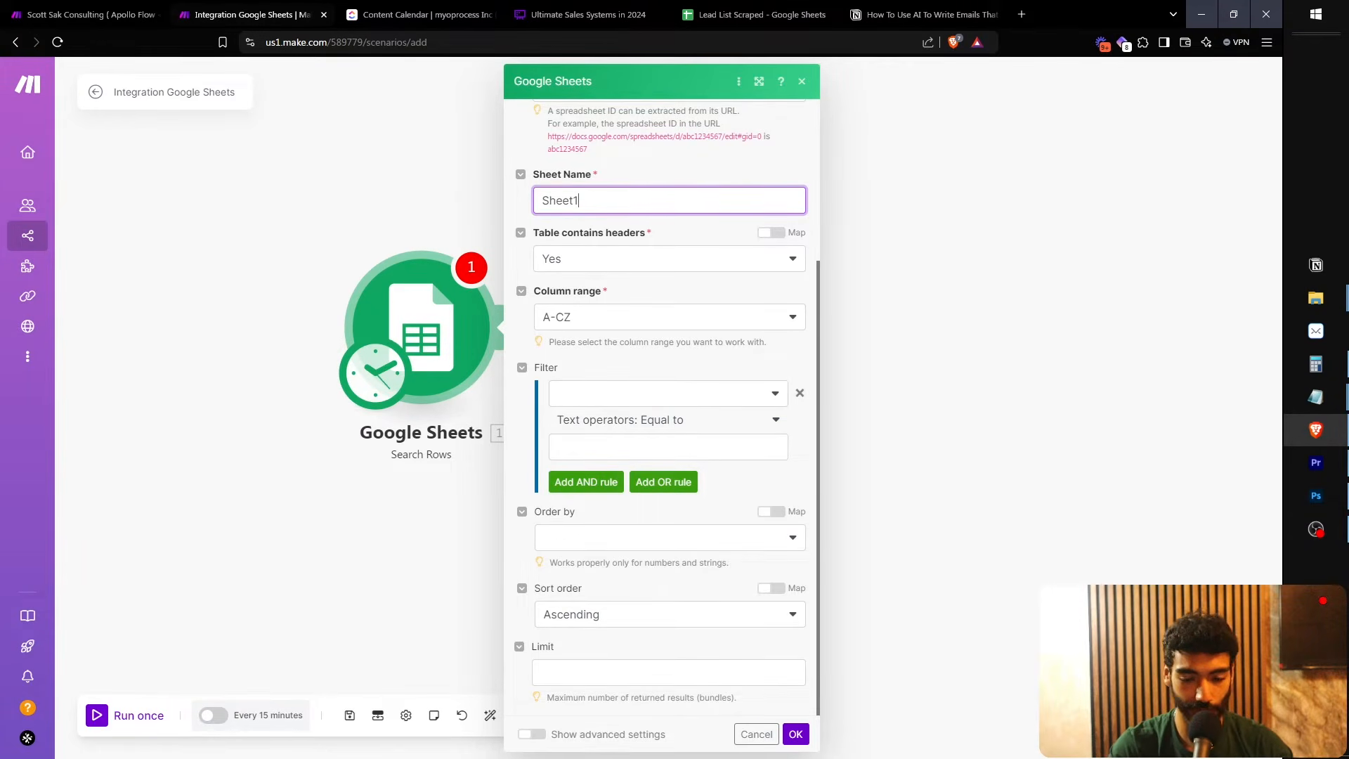
left_click(668, 672)
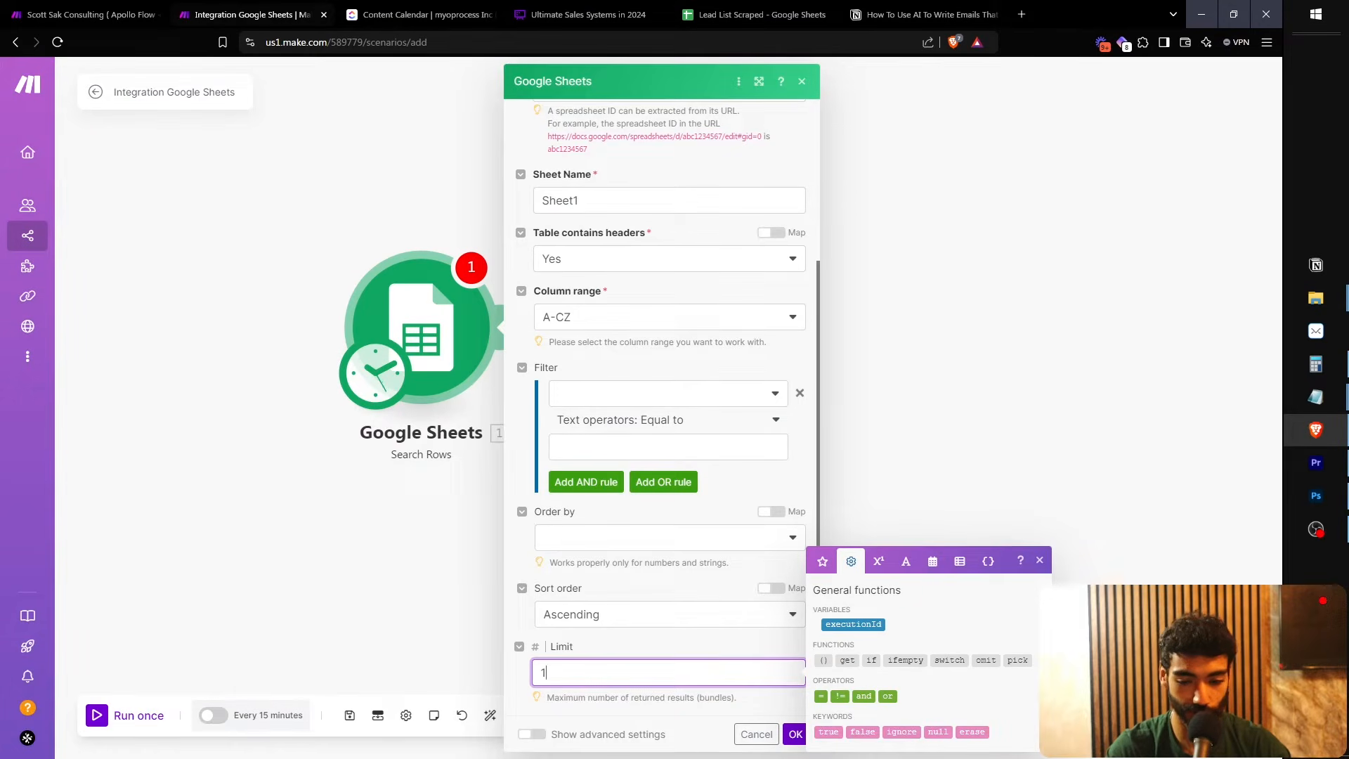
left_click(795, 734)
Run the scenario once and examine the Search Rows module's output bundle, closing the results when done
left_click(125, 715)
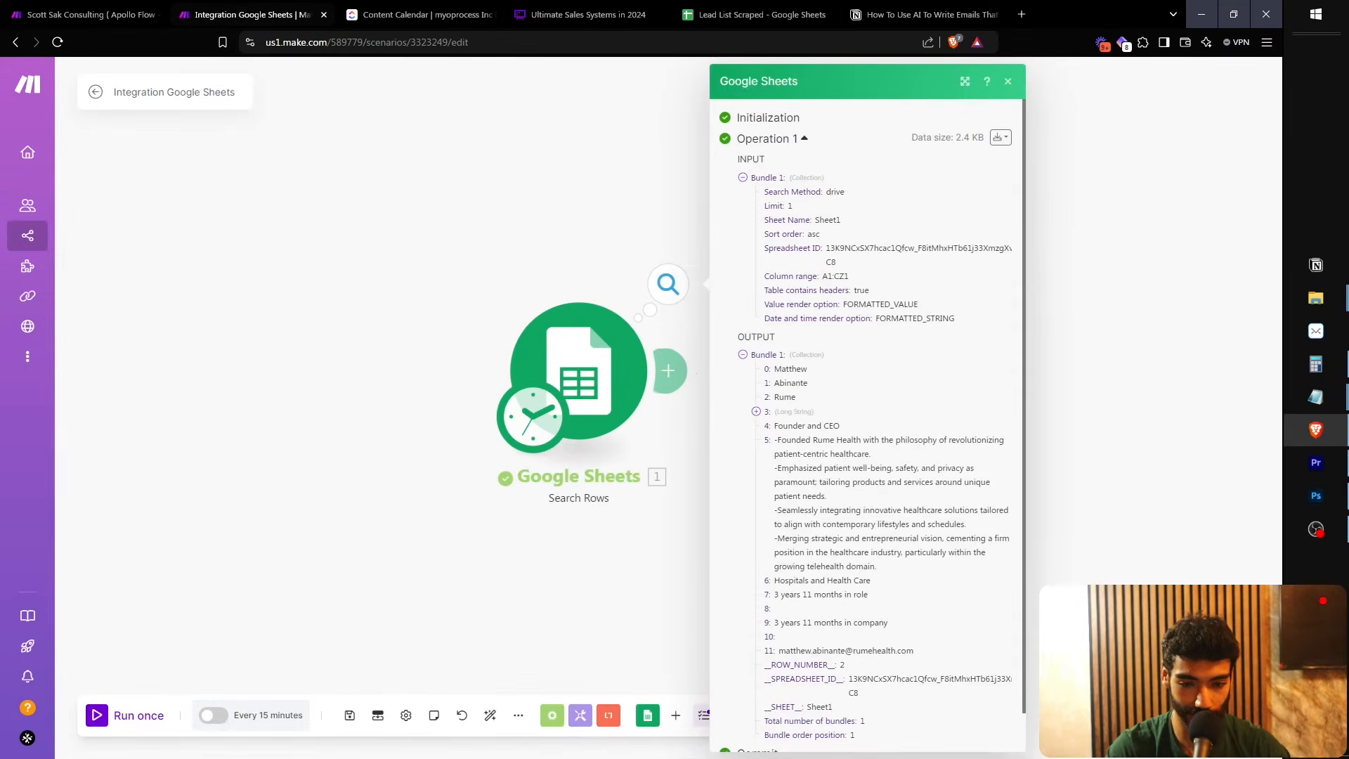
left_click(1008, 82)
left_click_drag(734, 421, 703, 430)
left_click(637, 379)
left_click(696, 394)
left_click_drag(563, 383, 467, 339)
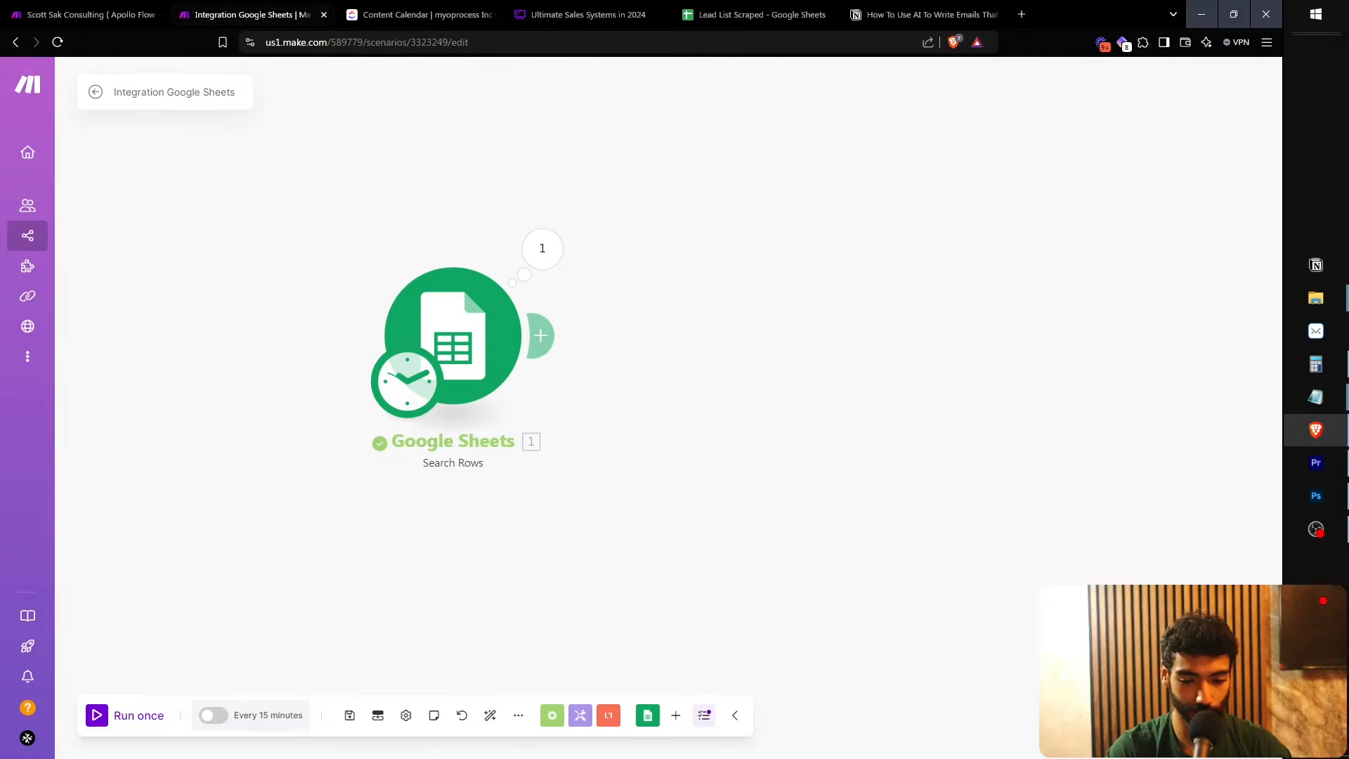
Add an Anthropic Claude Create a Prompt module after the Google Sheets Search Rows module
left_click(675, 714)
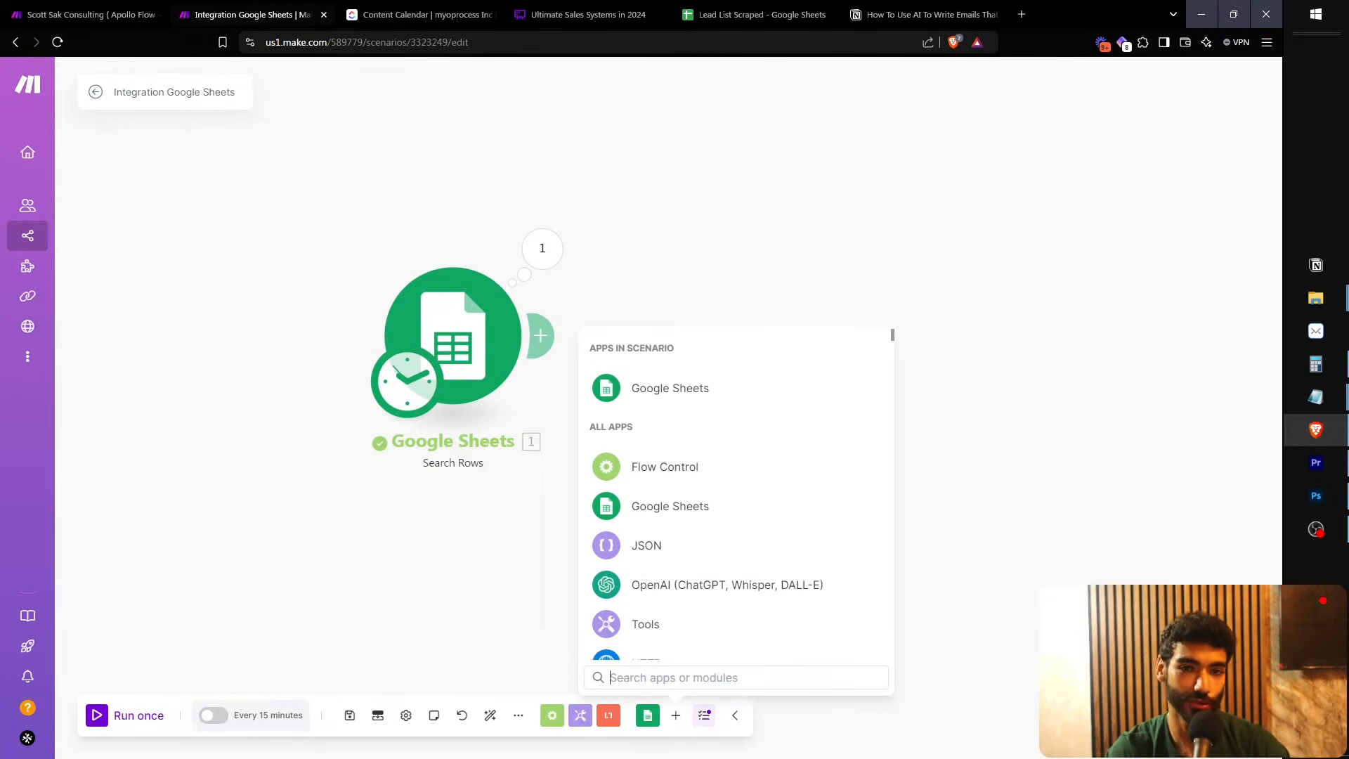
type("clau")
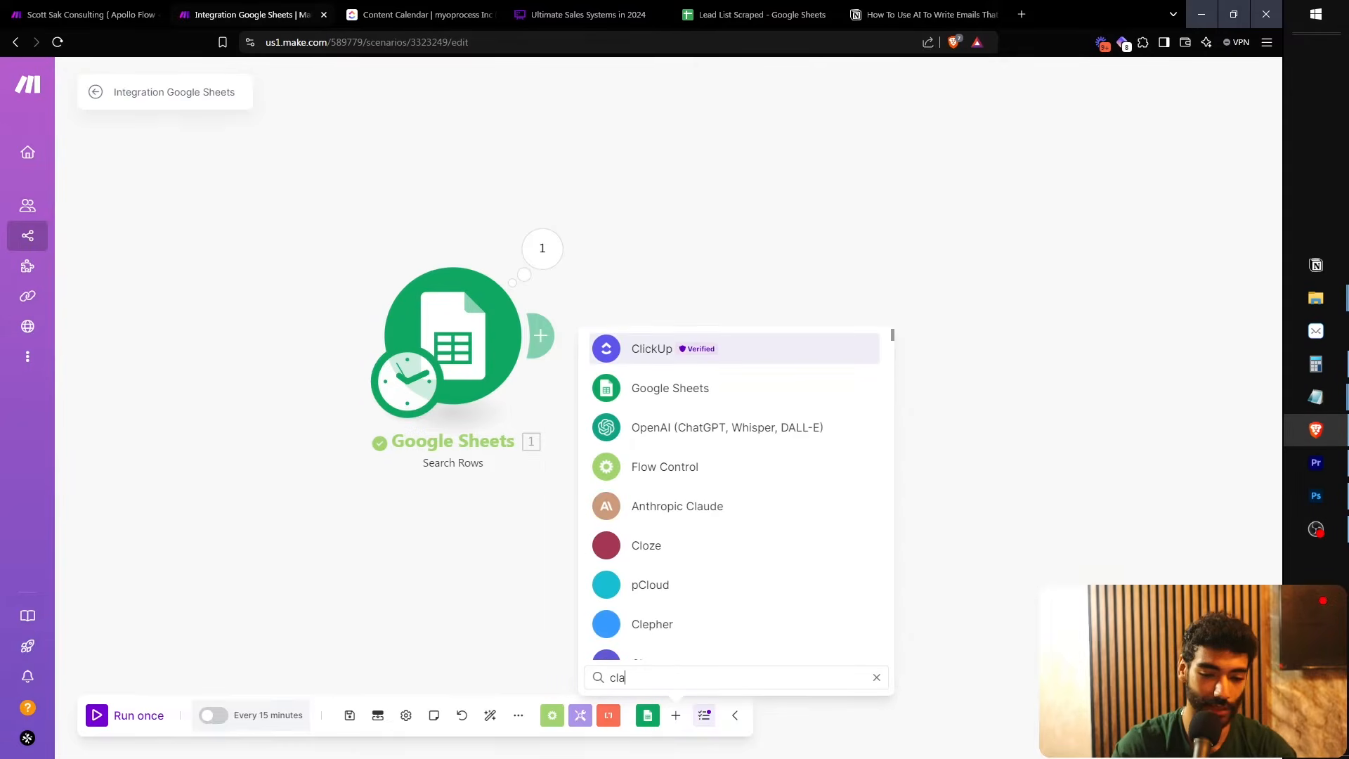
key("Return")
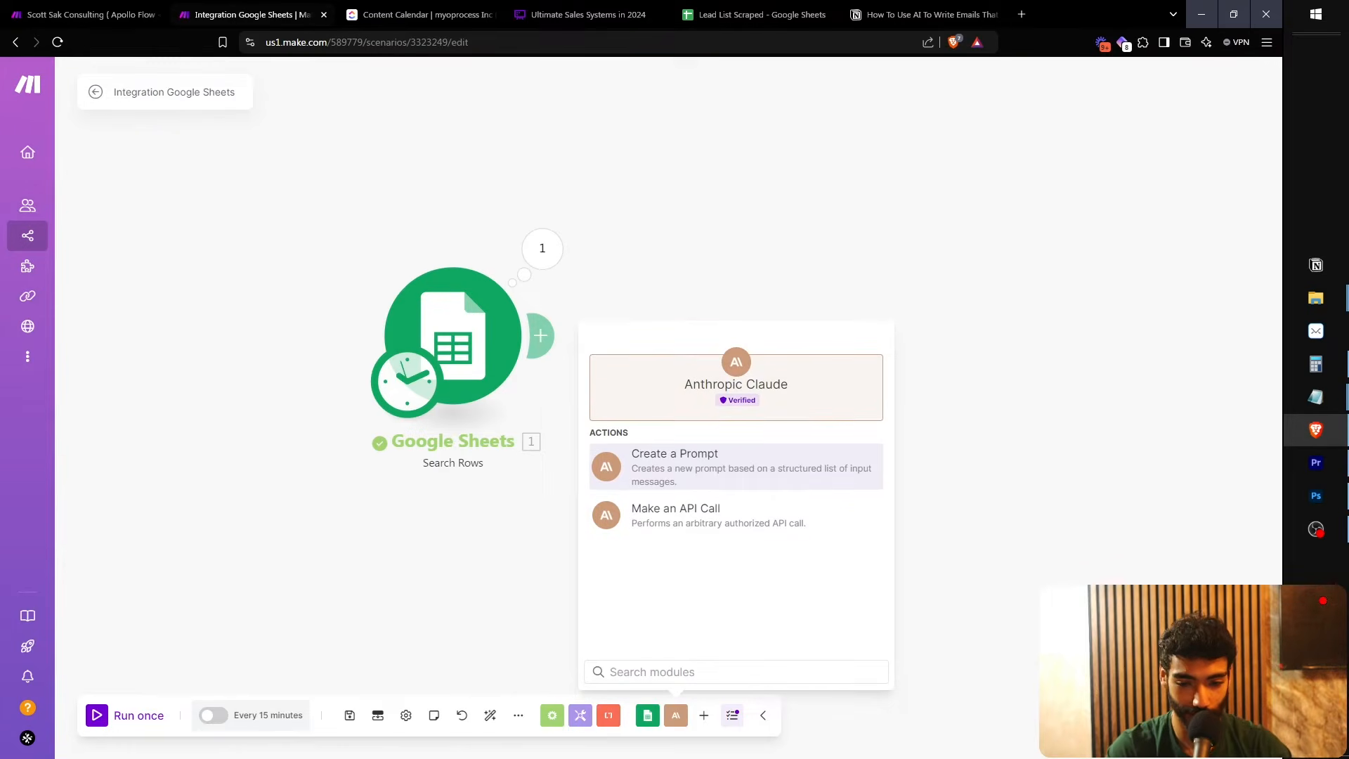
left_click(762, 475)
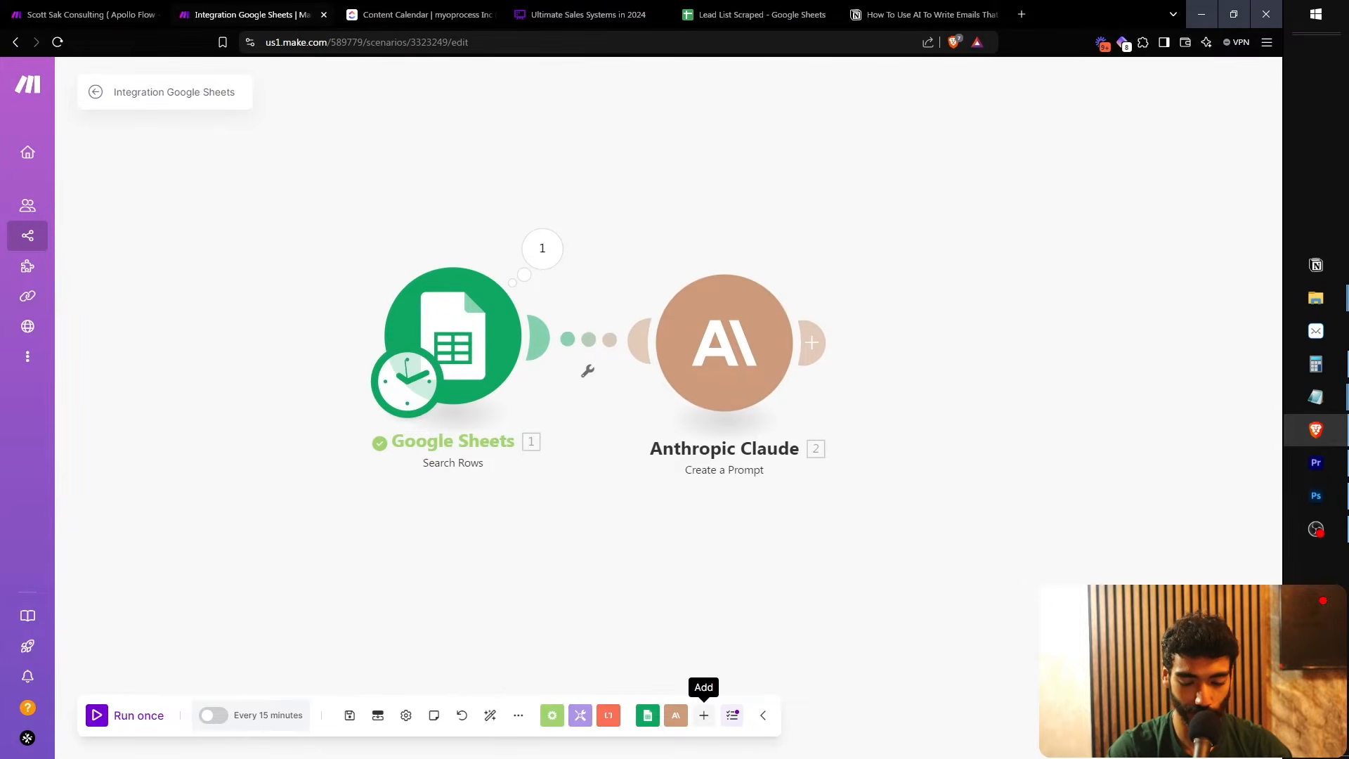
left_click(703, 714)
type("clau")
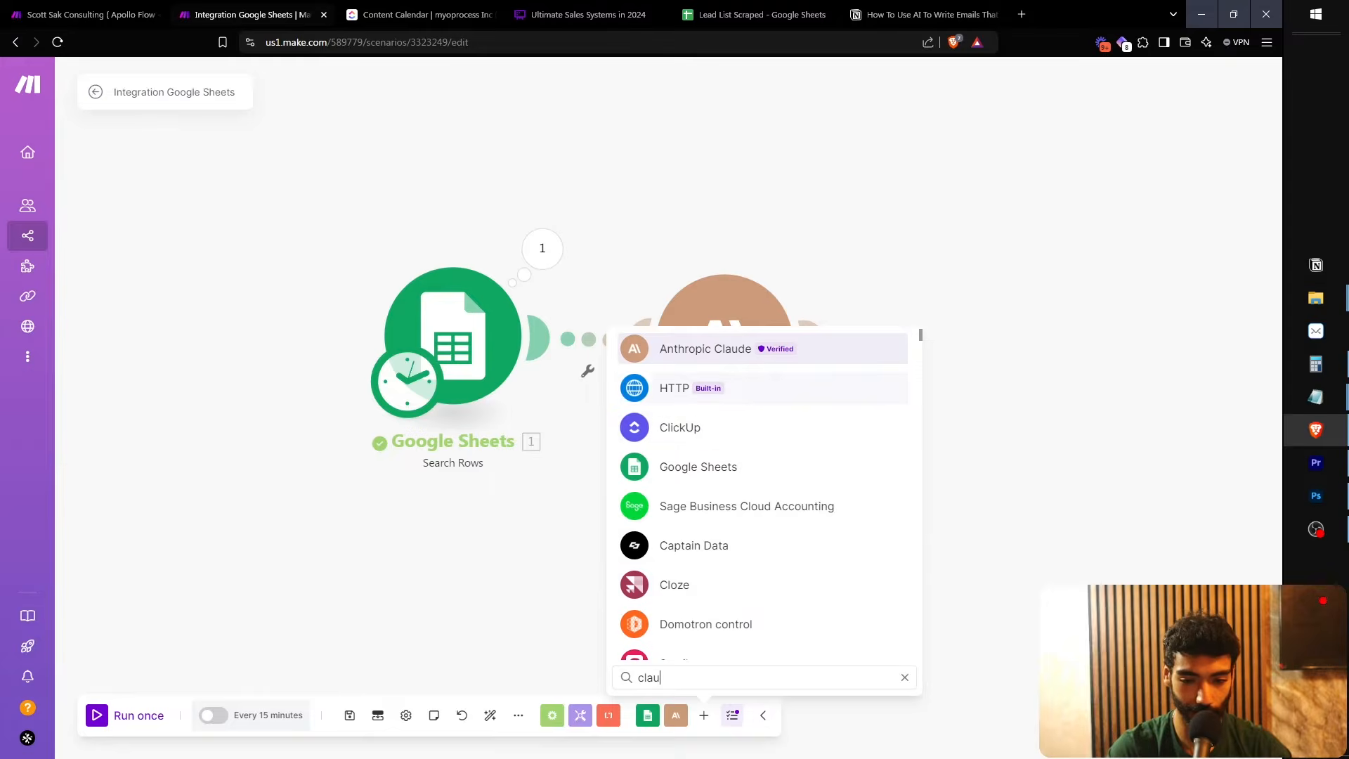
left_click(731, 348)
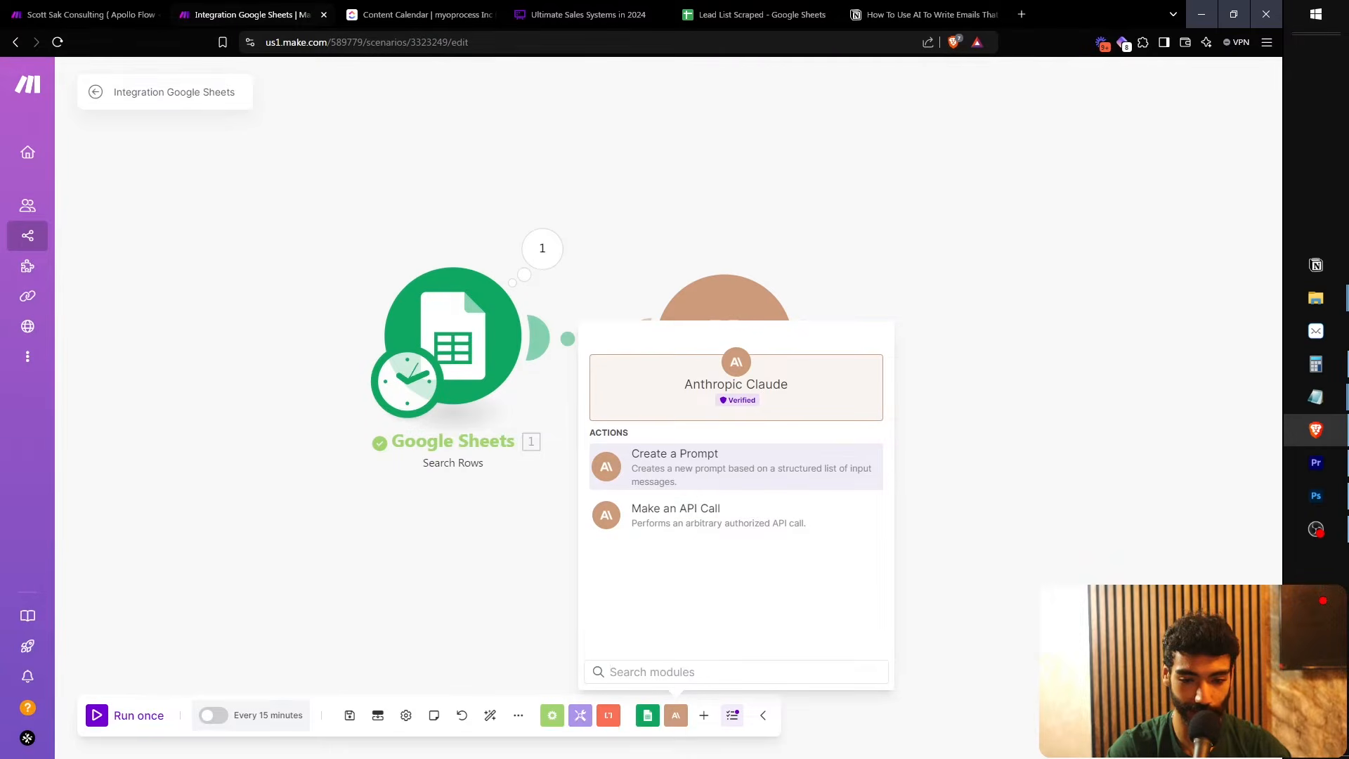
left_click(675, 460)
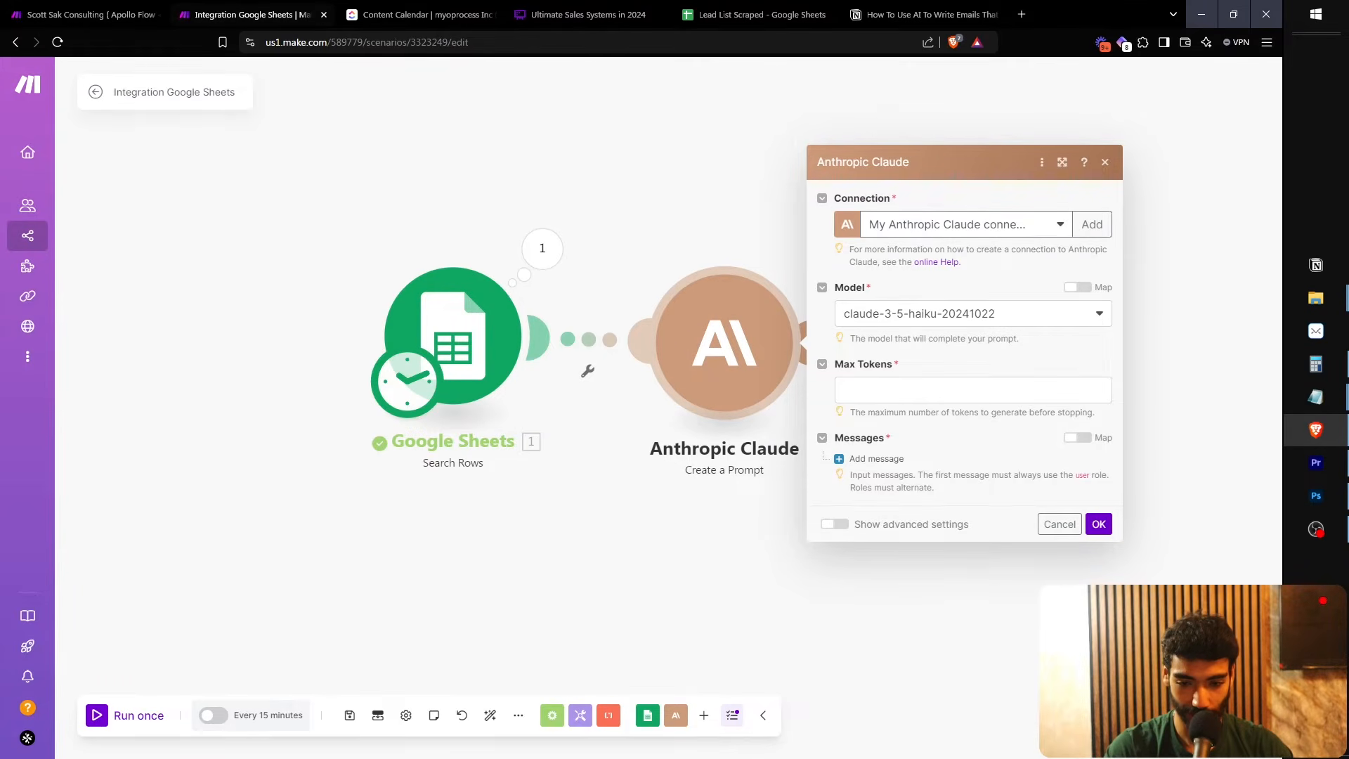
Set the Claude module's max tokens to 4090 and add a message with the User role and Text content
left_click(974, 390)
type("4090")
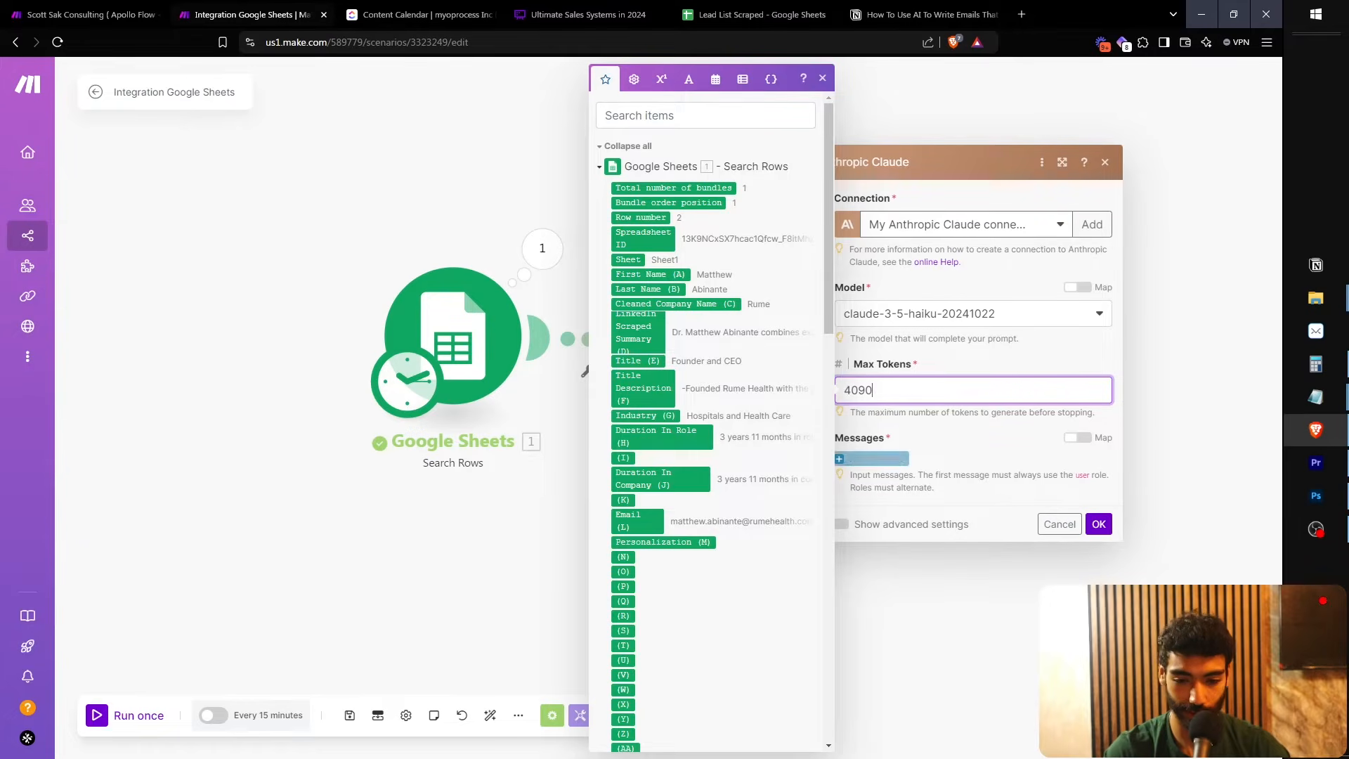
left_click(876, 458)
left_click(885, 460)
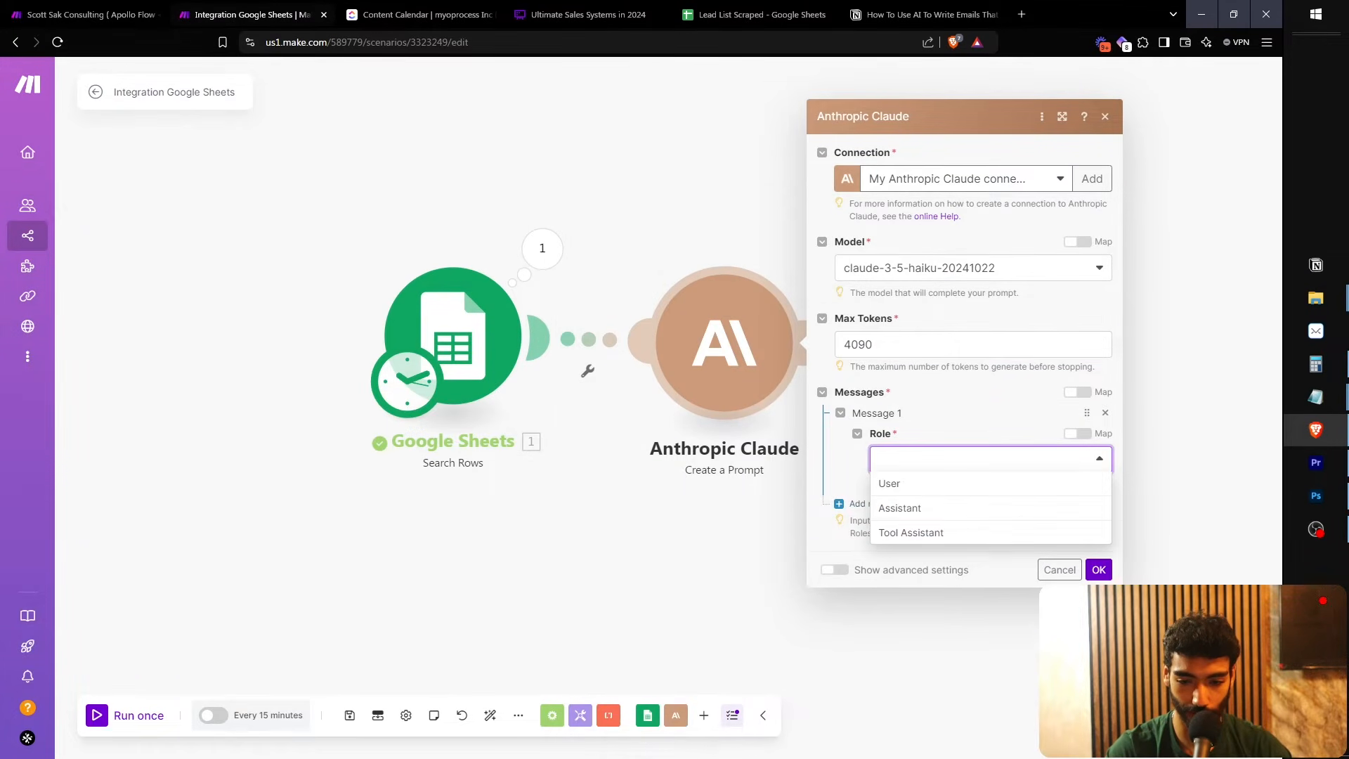
left_click(889, 484)
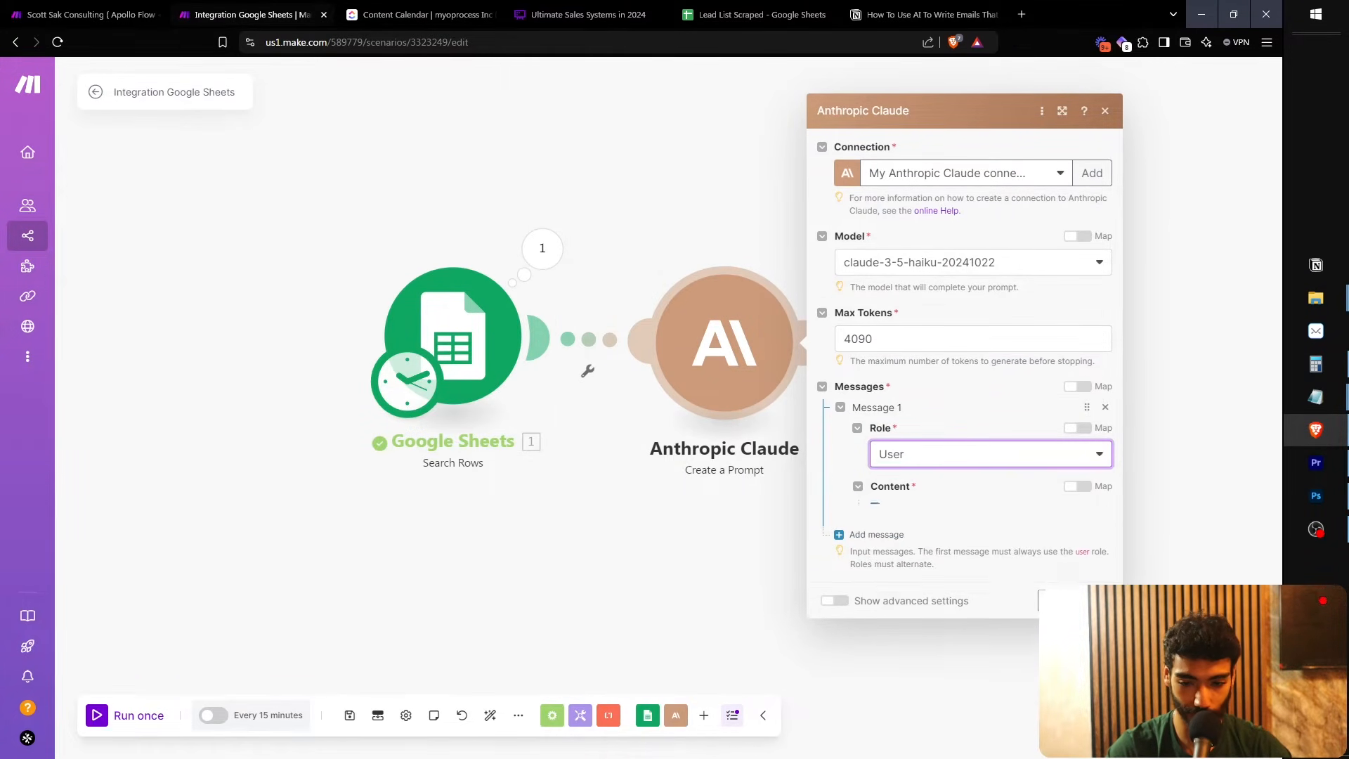
left_click(902, 489)
left_click(913, 524)
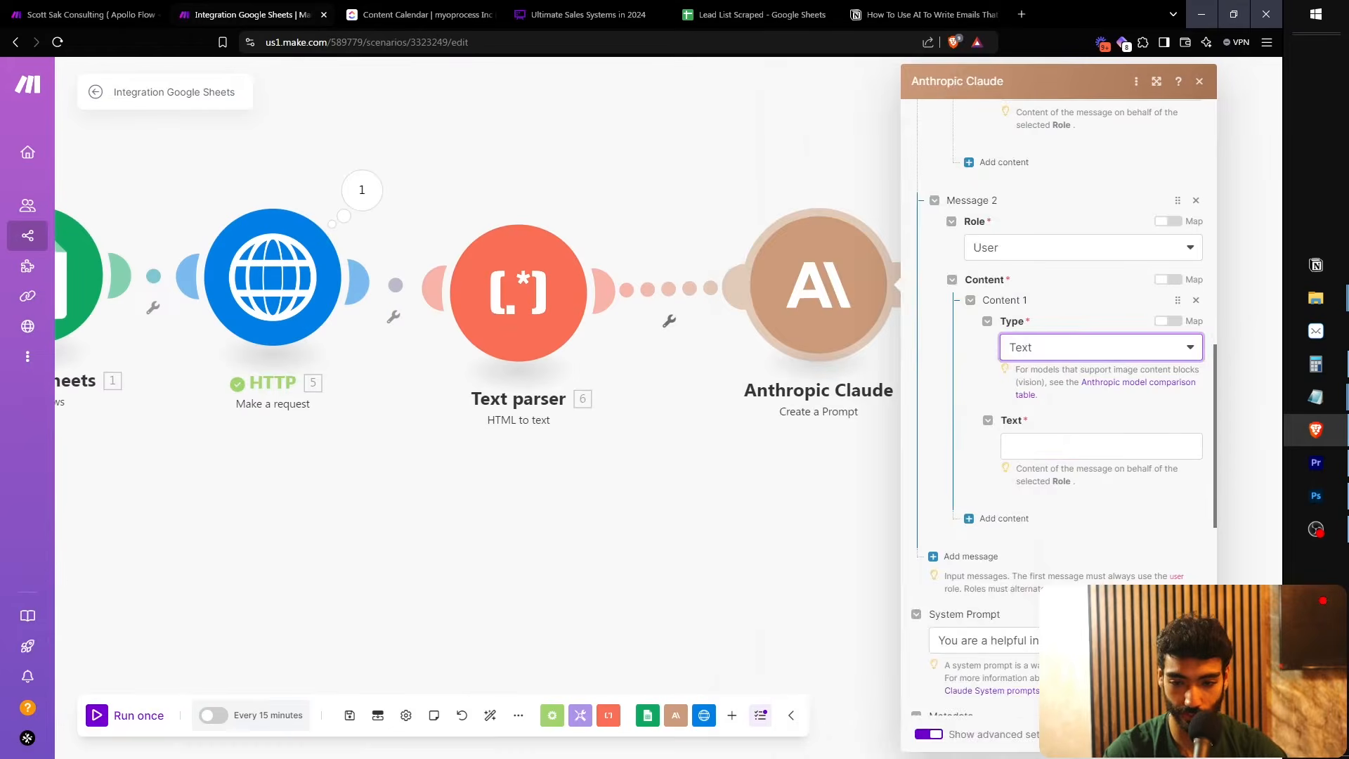
Begin the second User message's text as a JSON object with a firstName field mapped to First Name (A)
left_click(1012, 446)
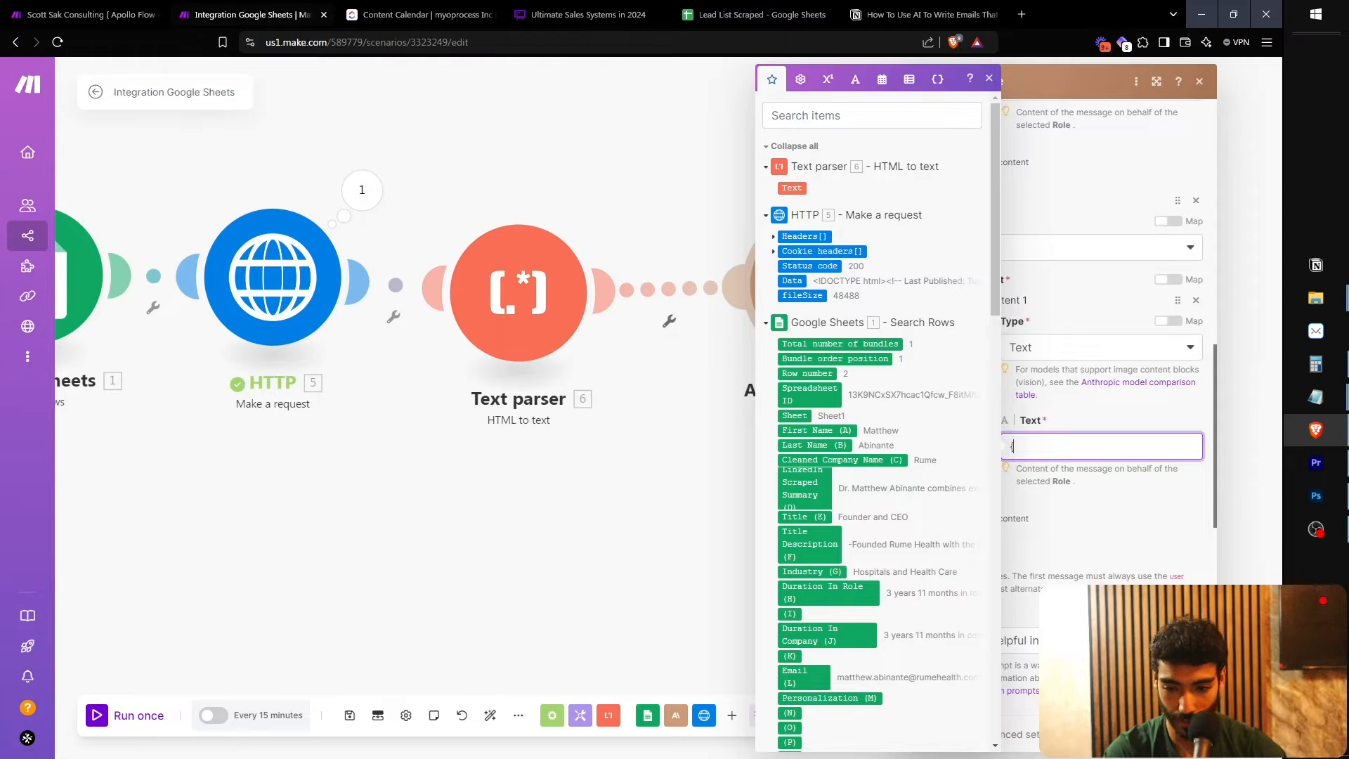
scroll(1072, 445, "up", 5)
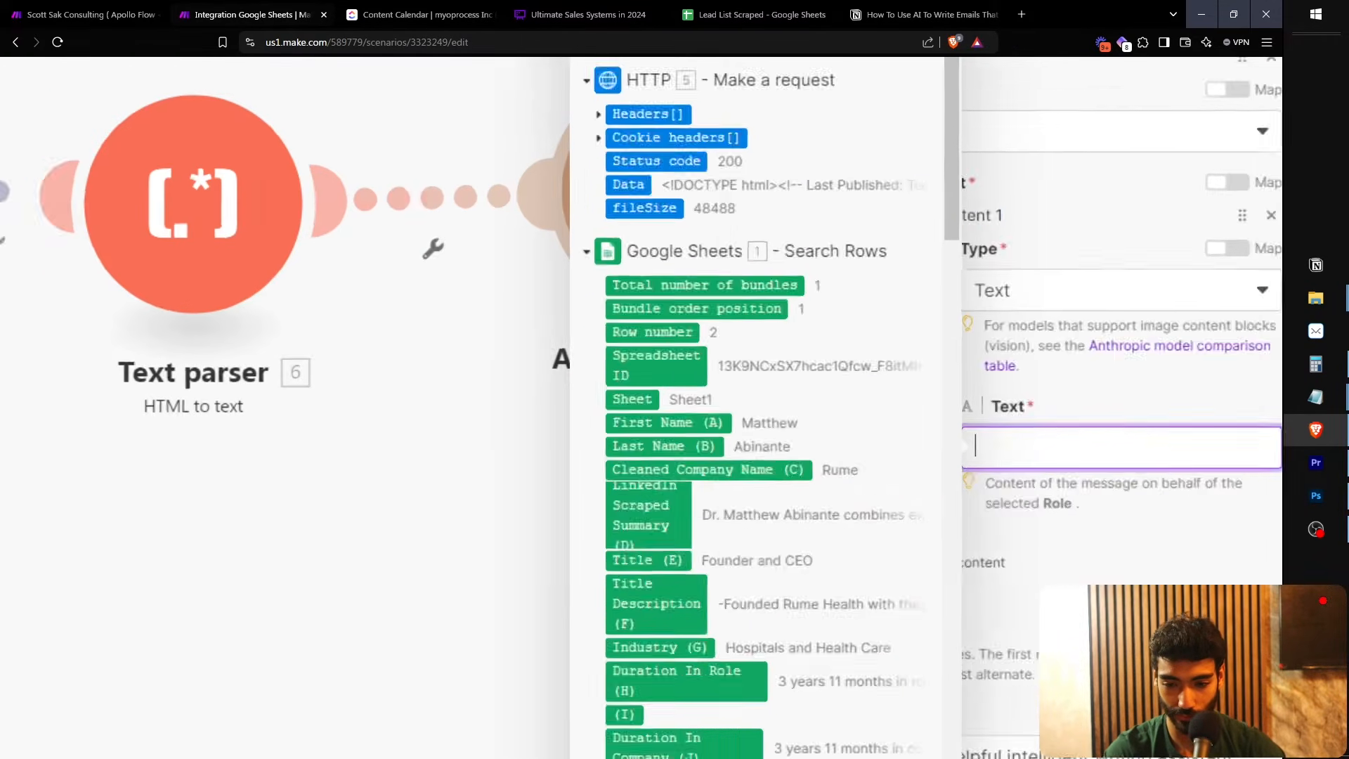
scroll(1071, 445, "right", 2)
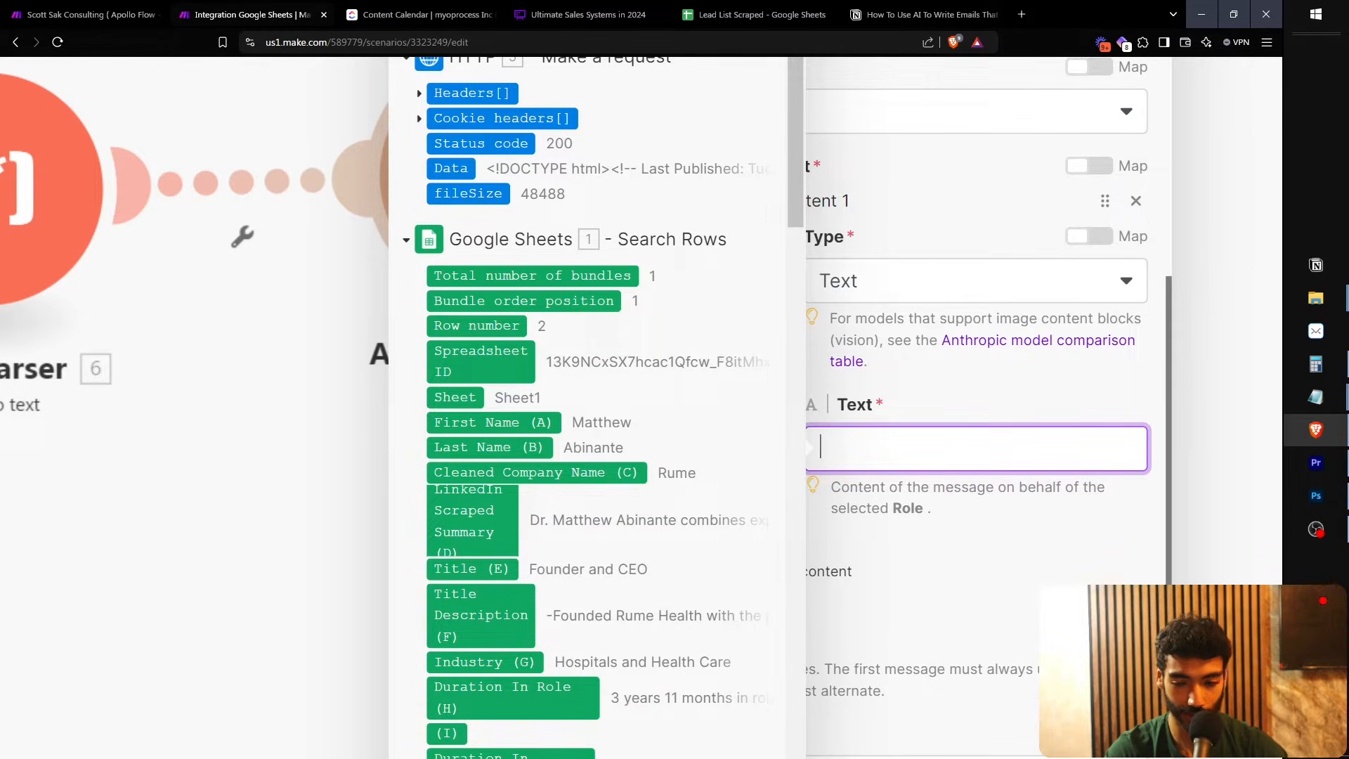
type("\"firs")
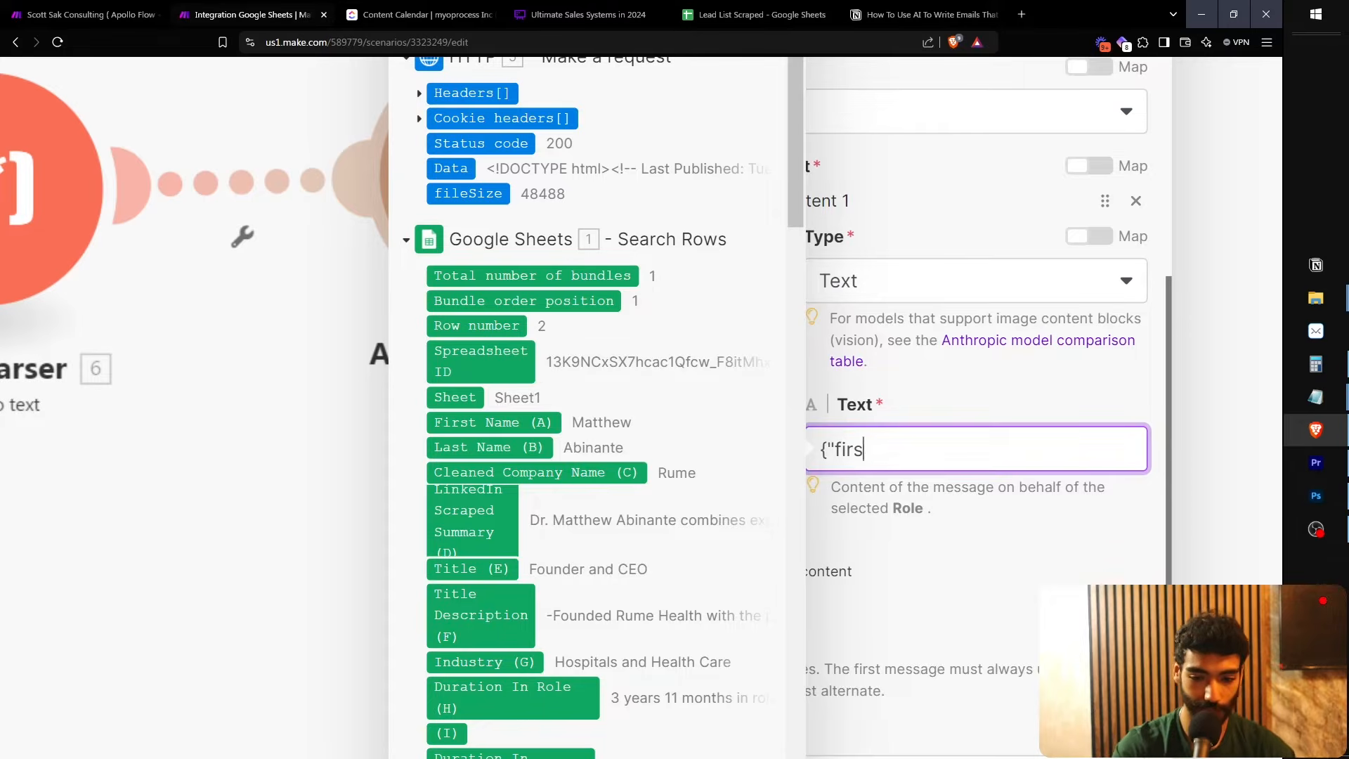
type("tName:\"")
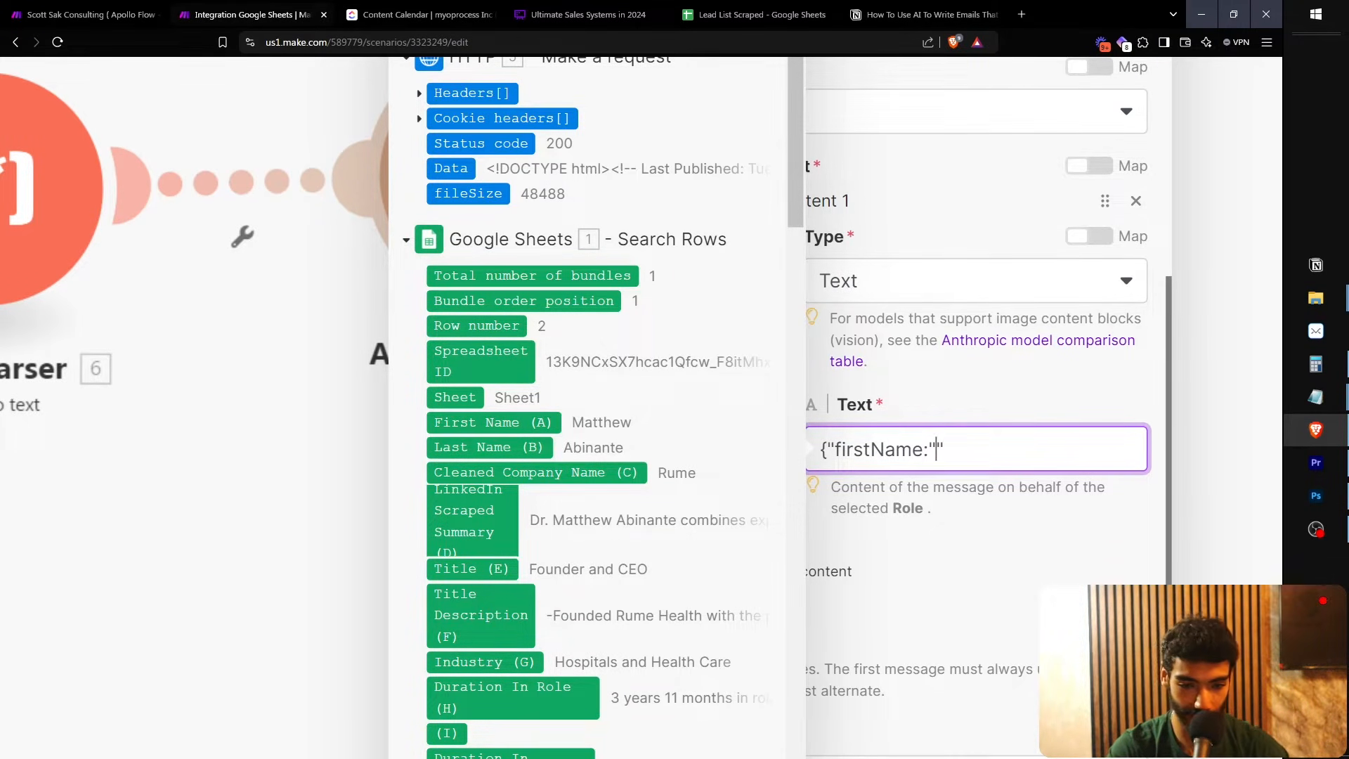
left_click(491, 422)
type("\",")
key("Return")
Add a companyName line to the message text, mapped to Cleaned Company Name (C) and ending with a comma
type("{")
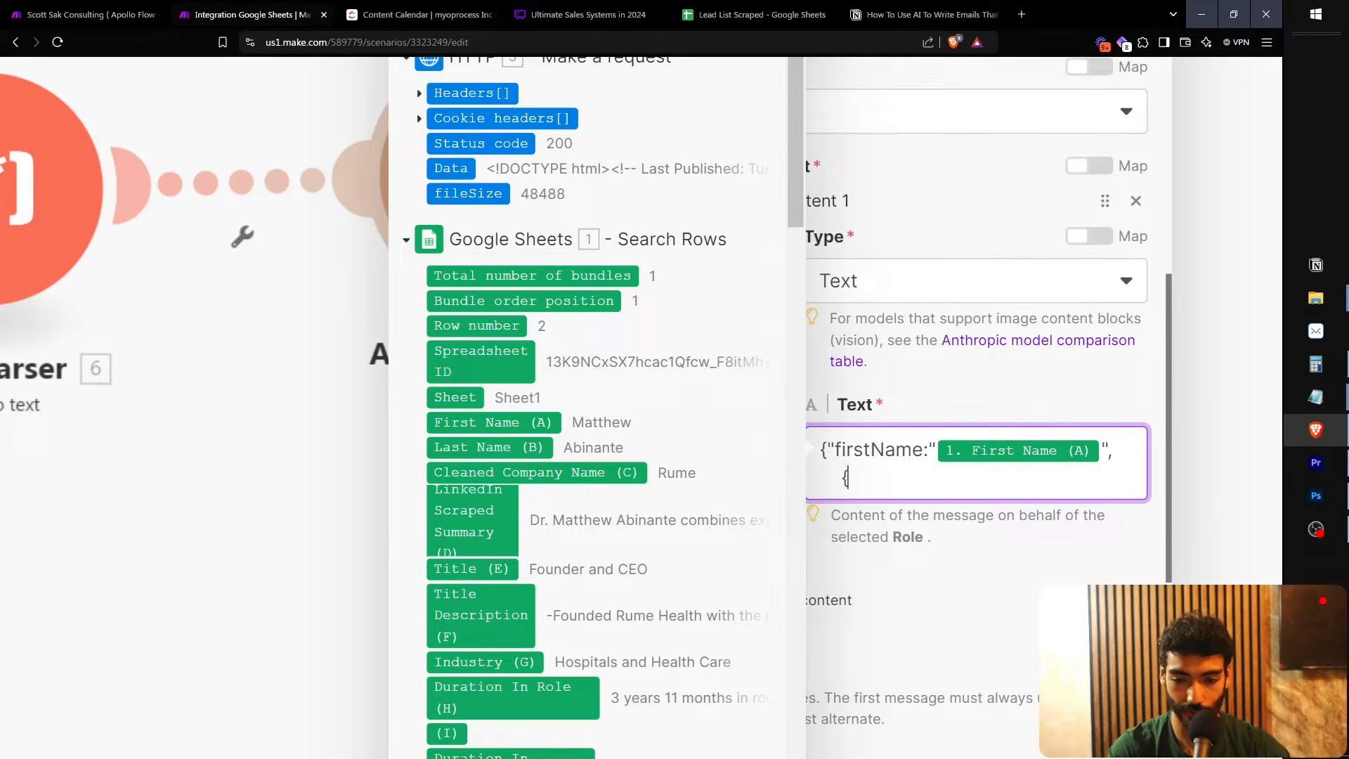
key("BackSpace")
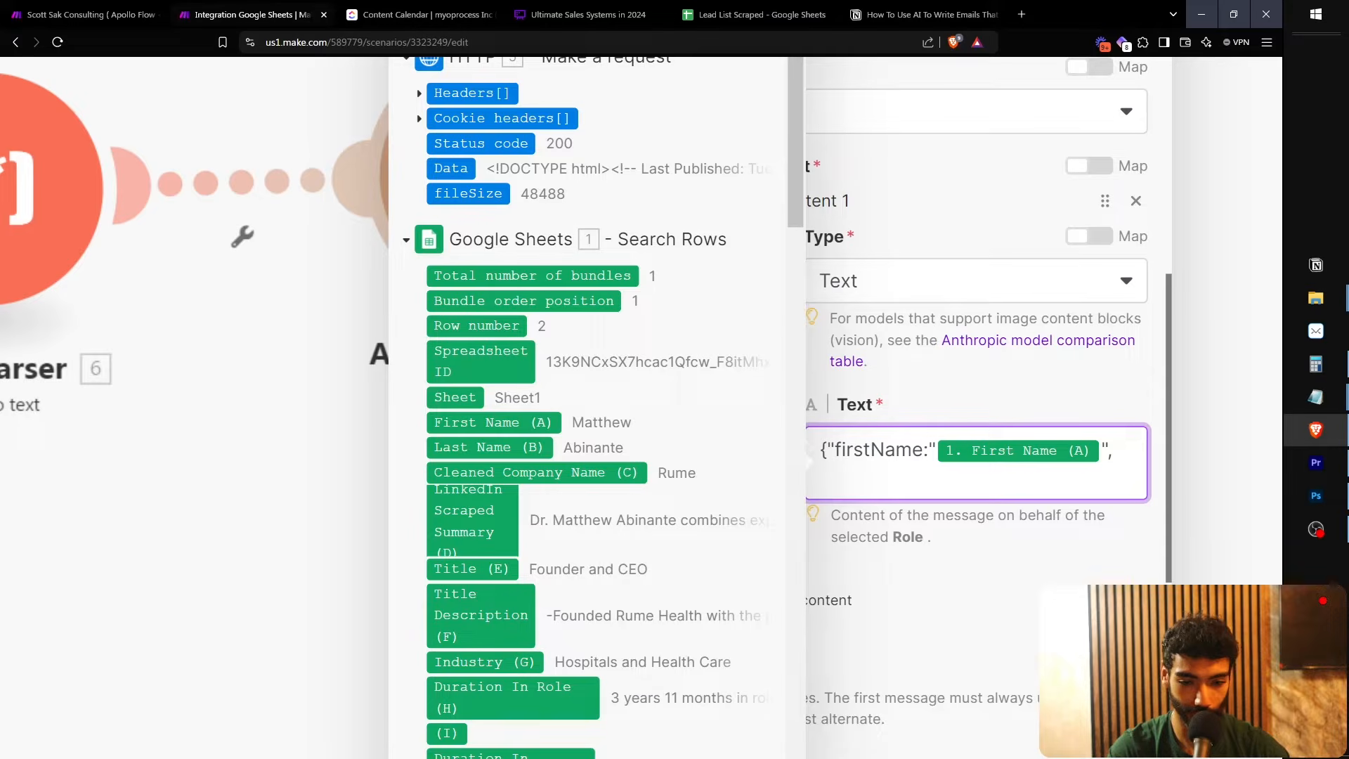
type("c")
key("BackSpace")
type("com")
key("BackSpace")
key("BackSpace")
key("BackSpace")
type("\"")
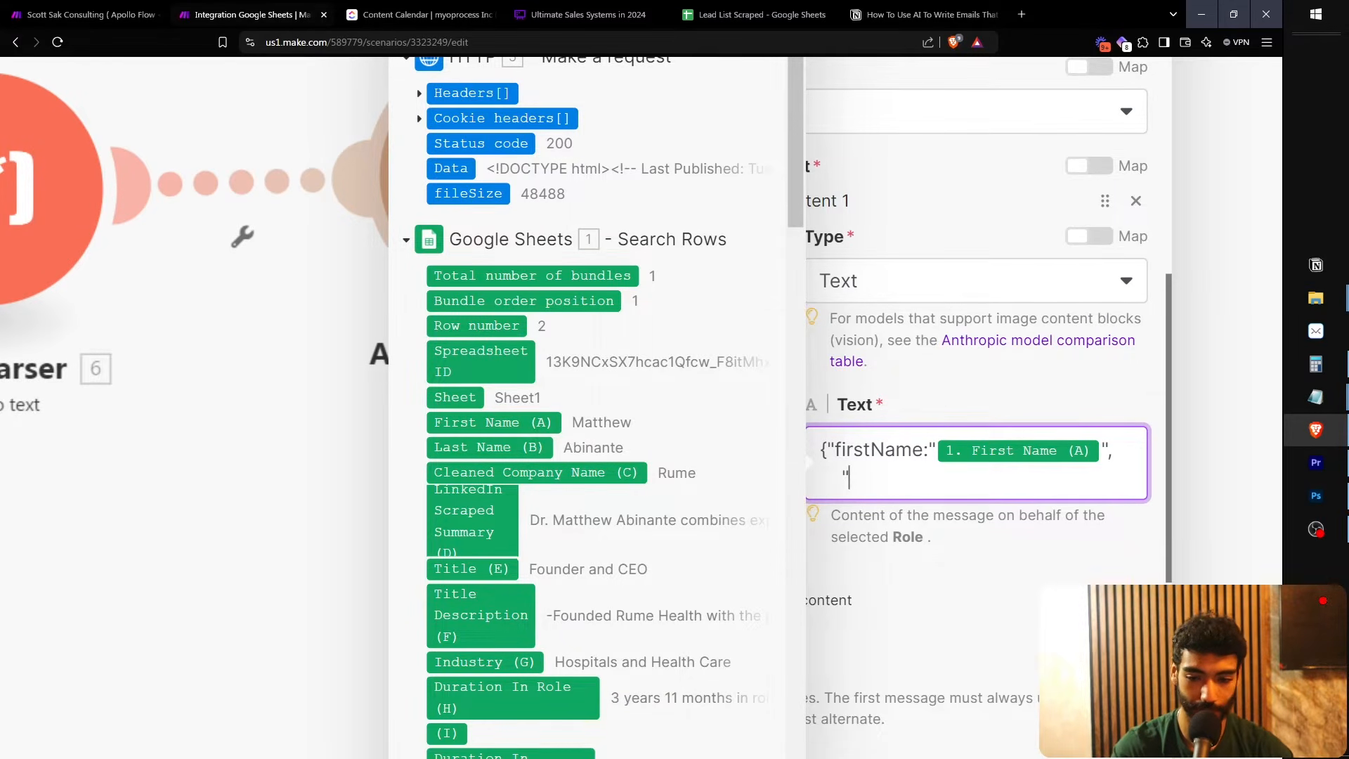
type("companyName\"::")
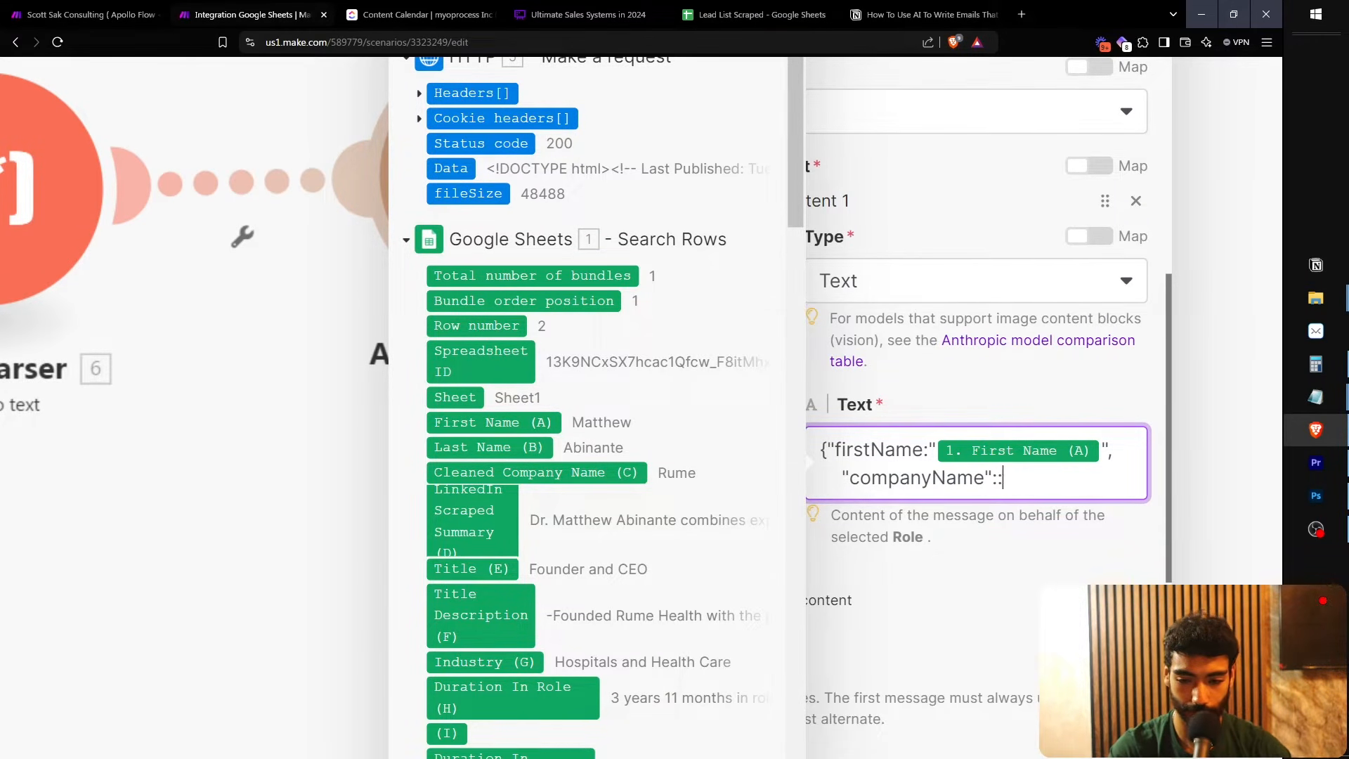
key("BackSpace")
type("\"\"")
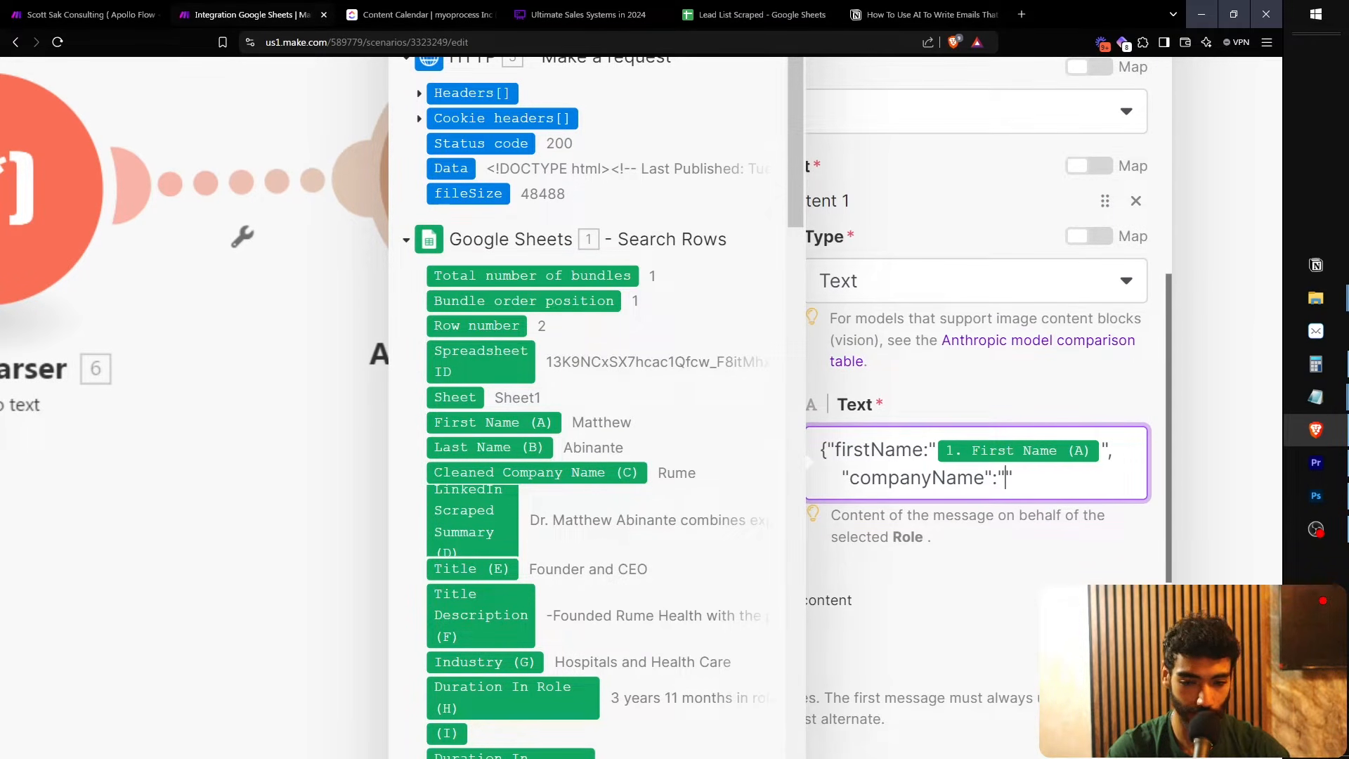
left_click(536, 473)
key("Right")
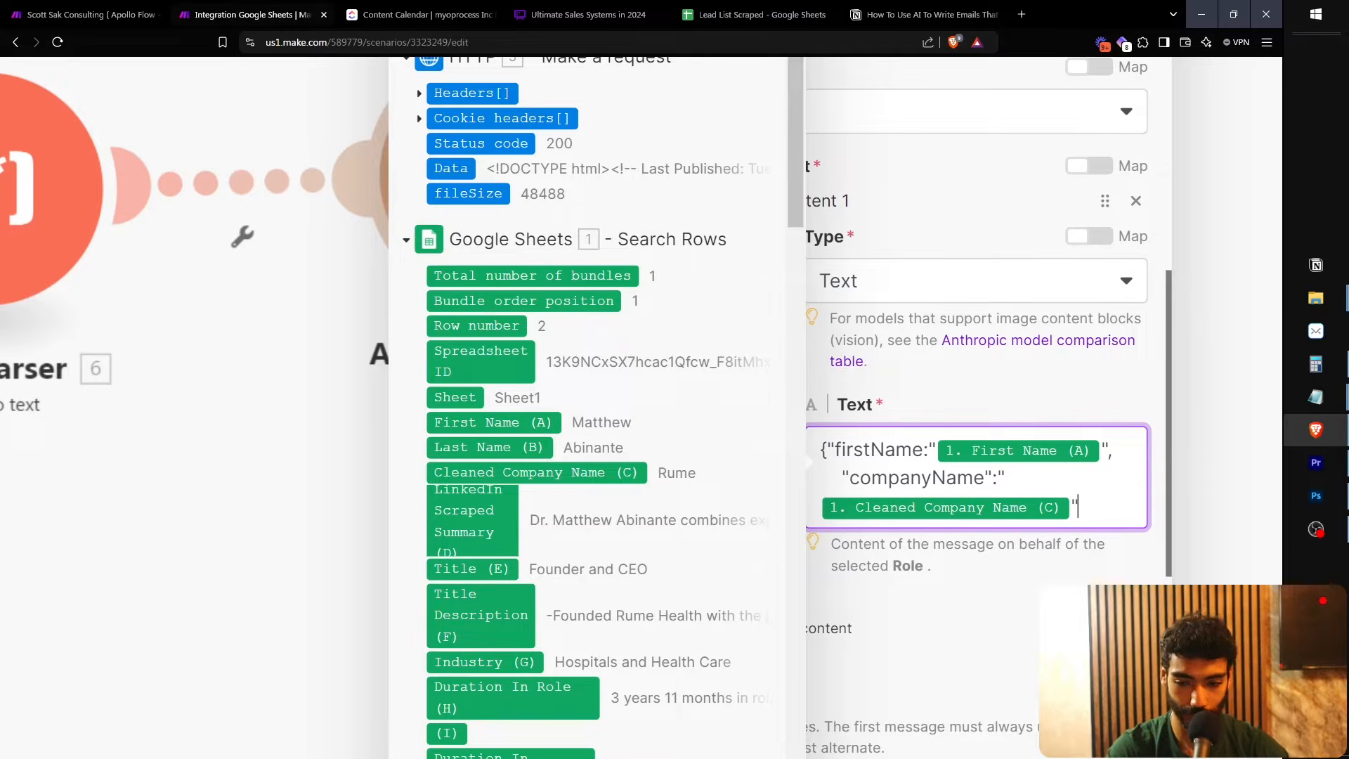
type(",")
key("Return")
Add a title line to the message text, mapped to Title (E) in quotes and ending with a comma
type("\"title:\"")
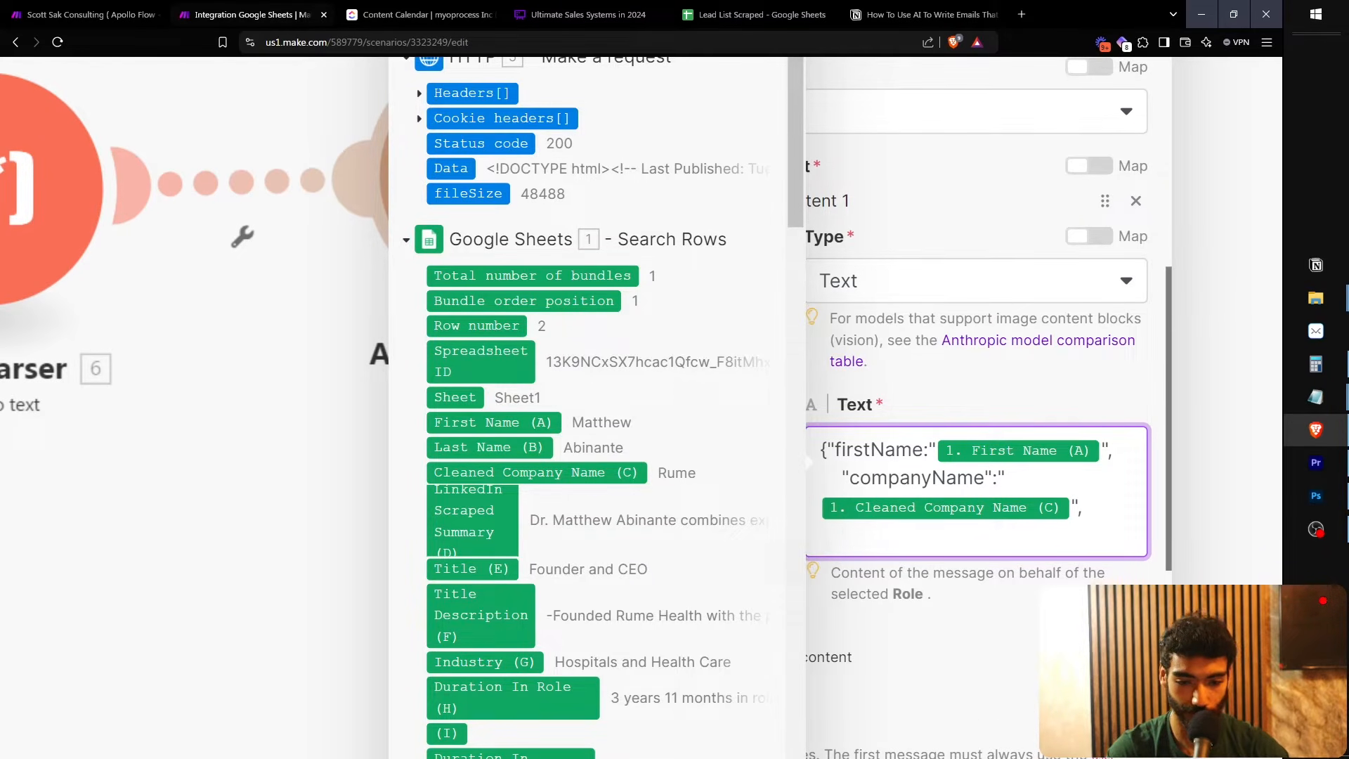
key("Left")
key("Left")
type("\"")
key("Right")
key("Right")
type("\"")
key("Left")
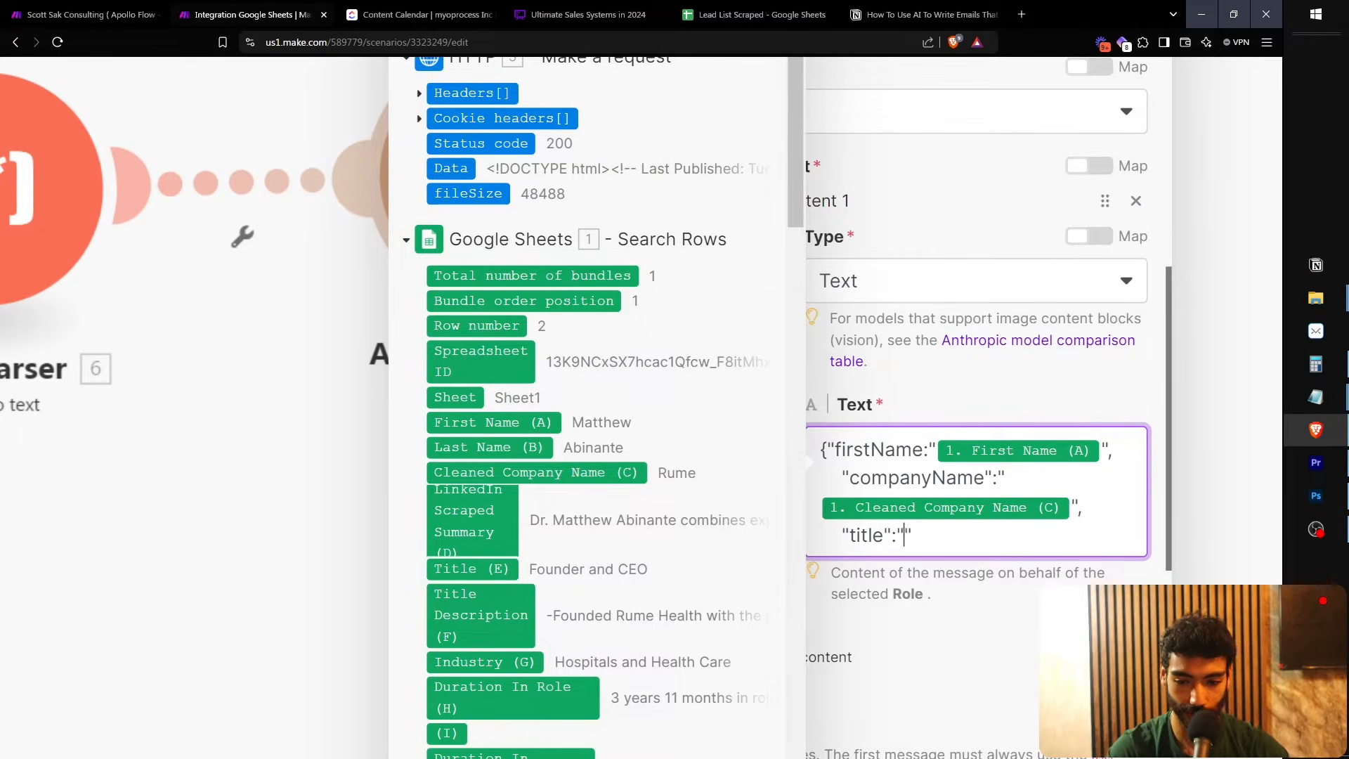
left_click(472, 569)
left_click(1036, 536)
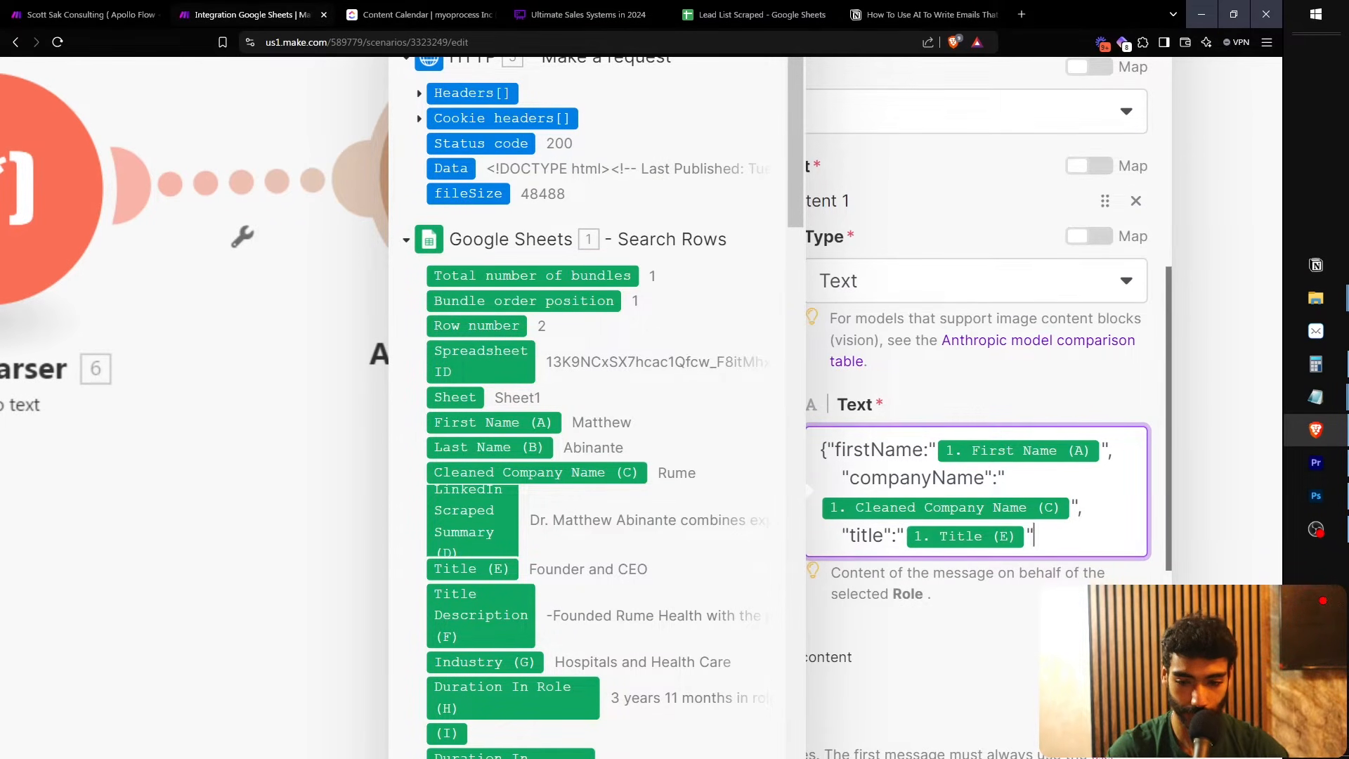
type(",")
key("Return")
Add a titledescription line to the message text, mapped to Title Description (F) in quotes
type("\"titledescri")
type("ption\":\"\"")
key("Left")
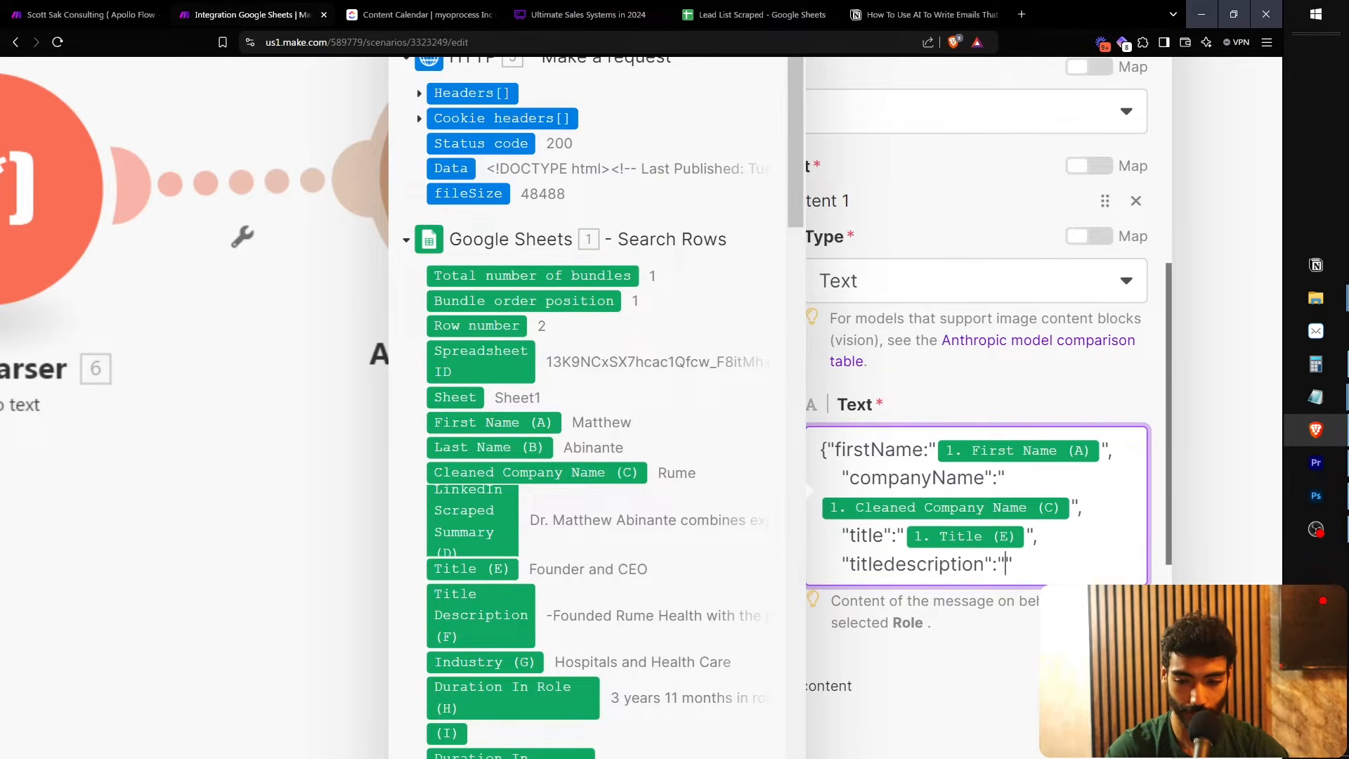
left_click(480, 615)
left_click(1054, 594)
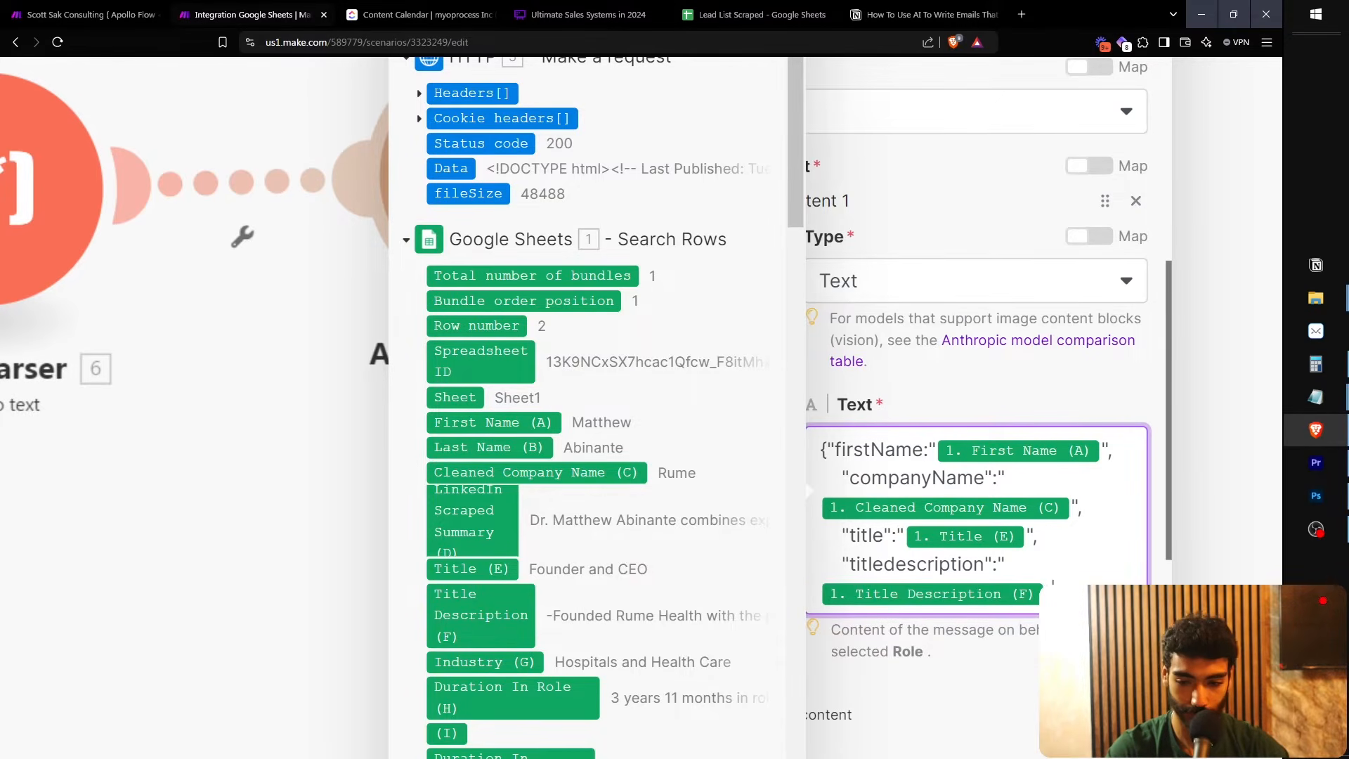
type(",")
key("Return")
Add an industry line to the message text, mapped to Industry (G) in quotes
type(";")
type("\"")
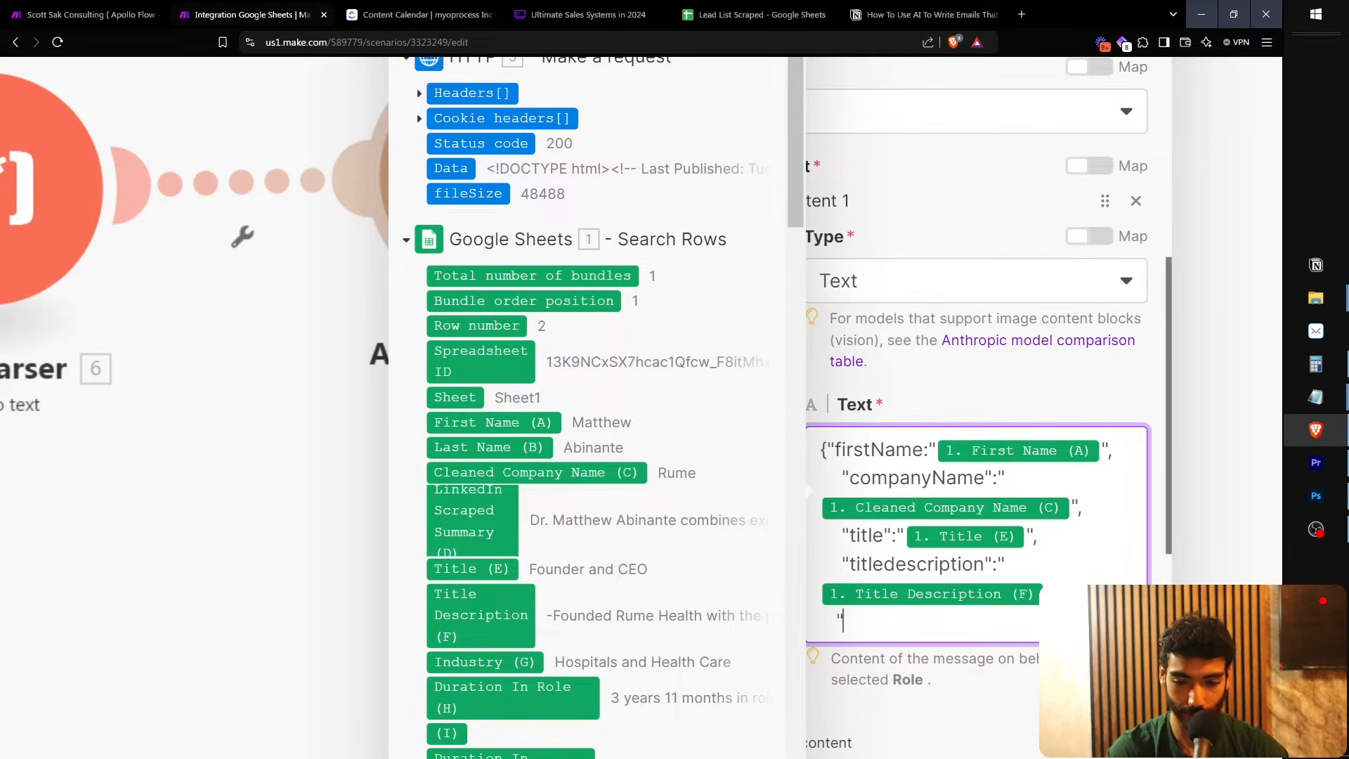
type("industry\":\"\"")
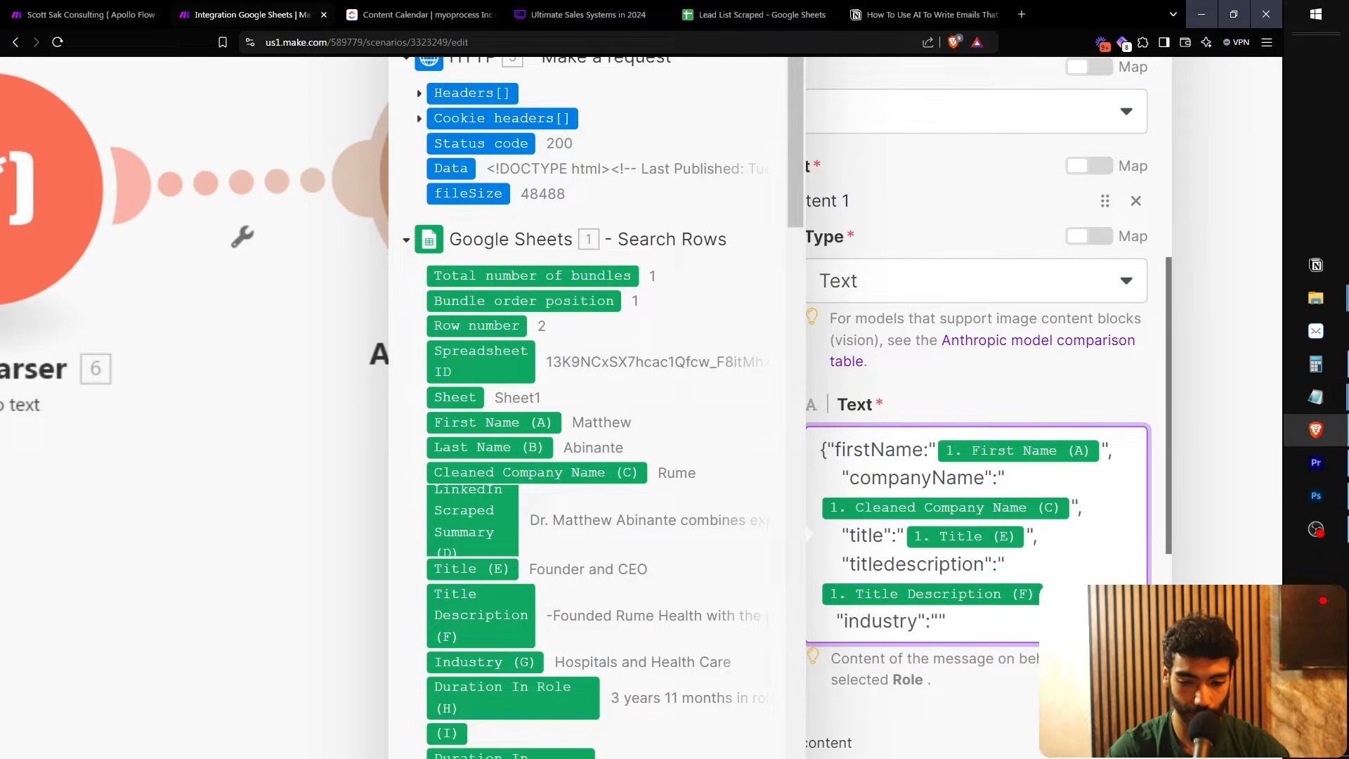
left_click(484, 661)
key("Right")
type(",")
key("Return")
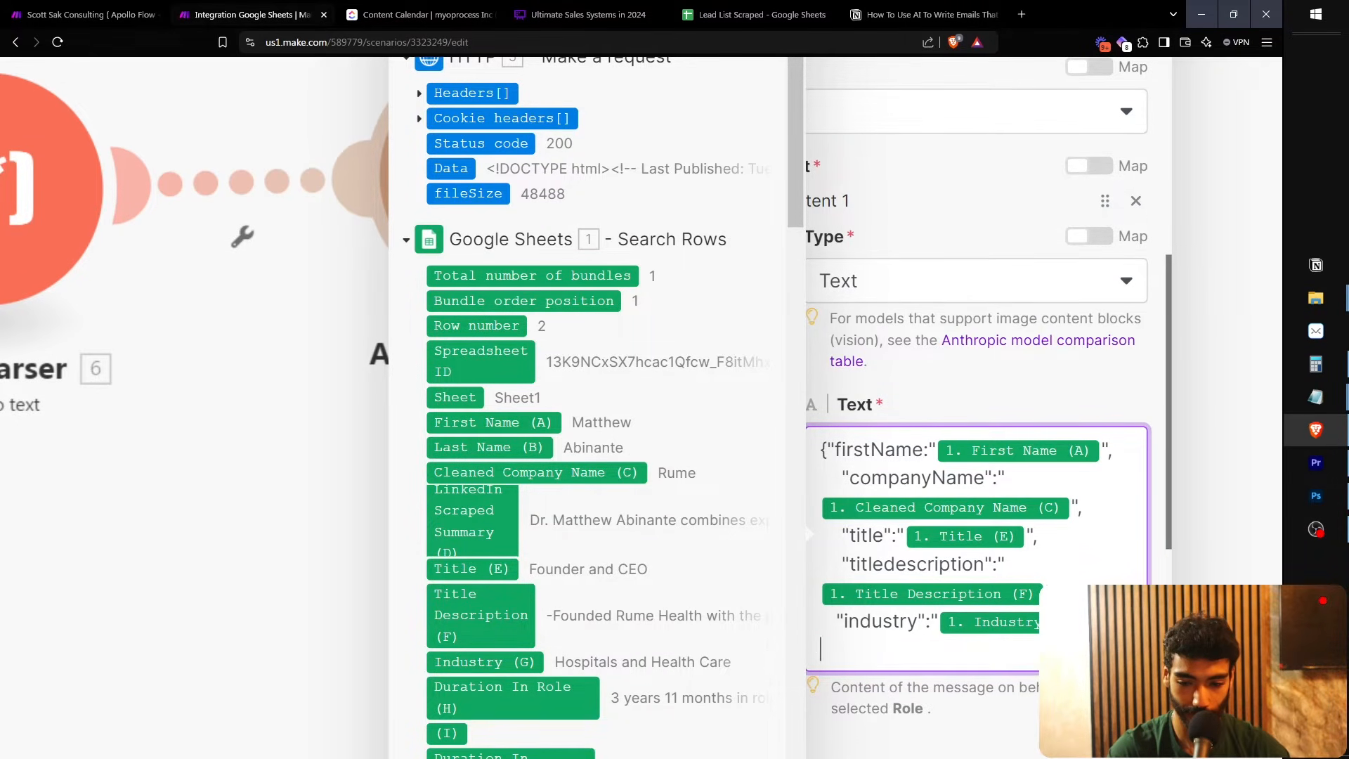
Add a durationInrole line to the message text, mapped to Duration In Role (H) in quotes
type("\"dur")
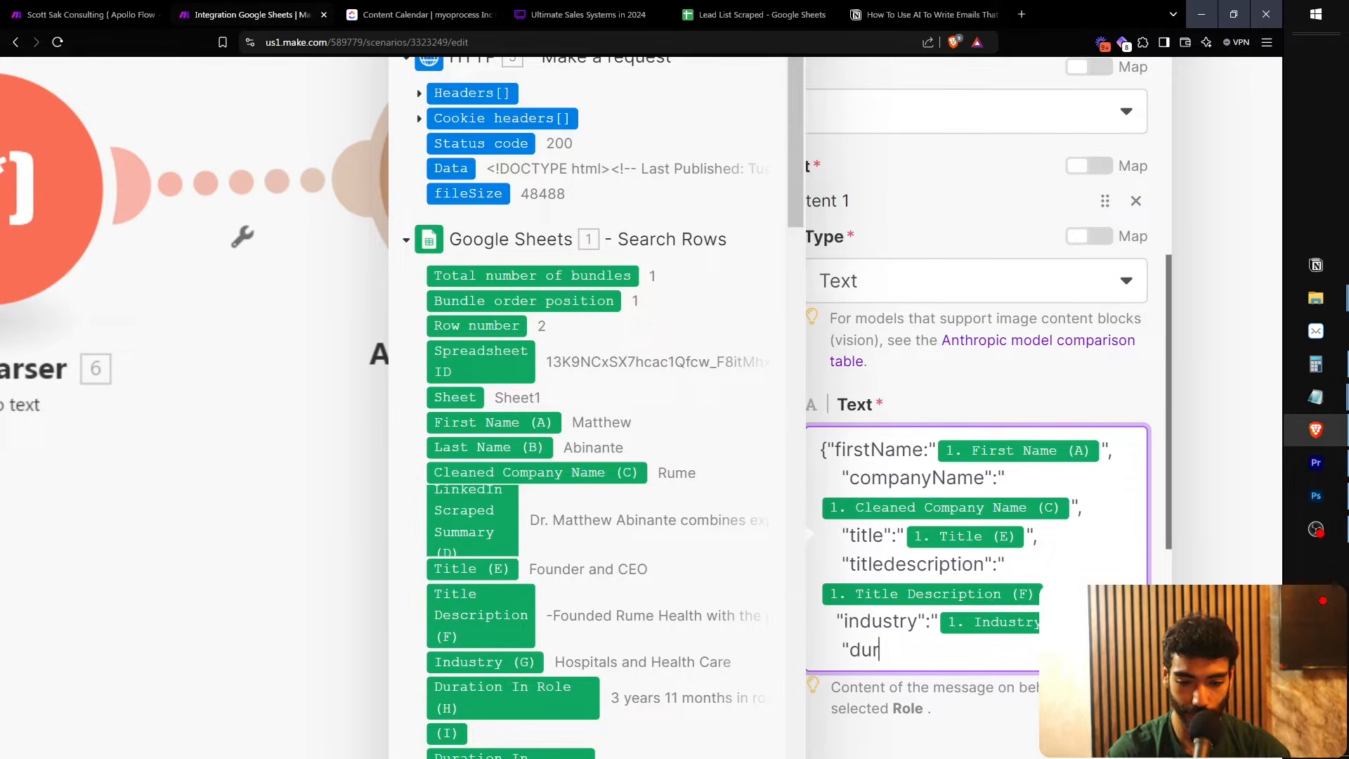
type("ationInrole\":\"\"")
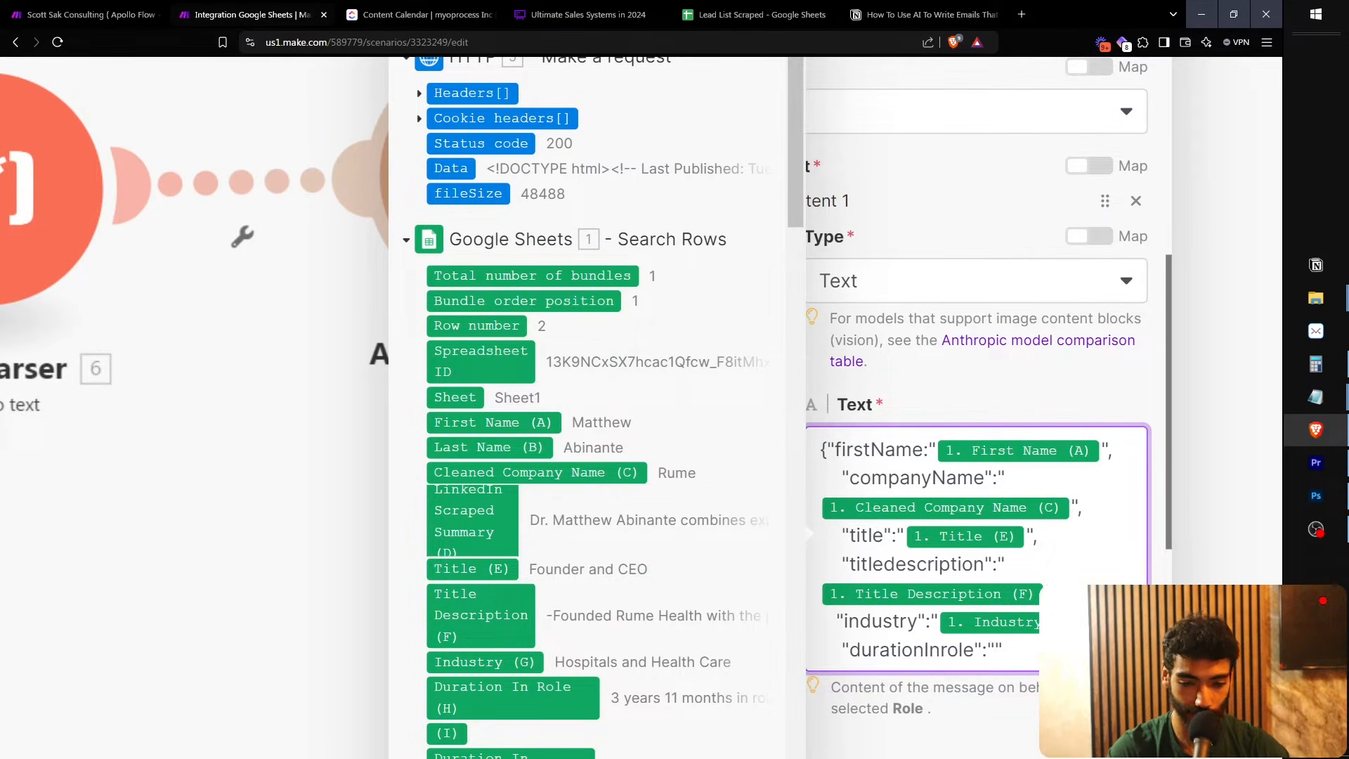
left_click(512, 698)
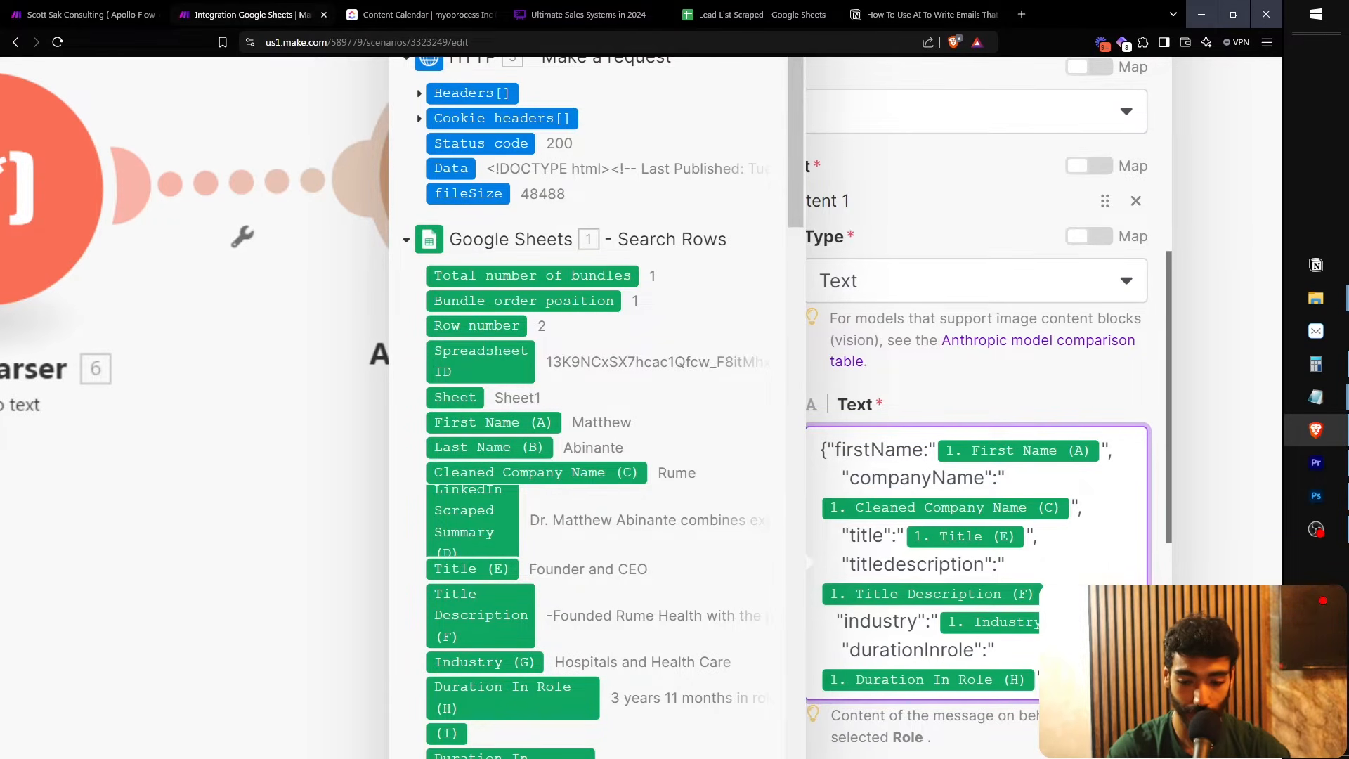
Add a durationIncompany line mapped to Duration In Company (J) in quotes, and end the durationInrole line with a comma
key("Return")
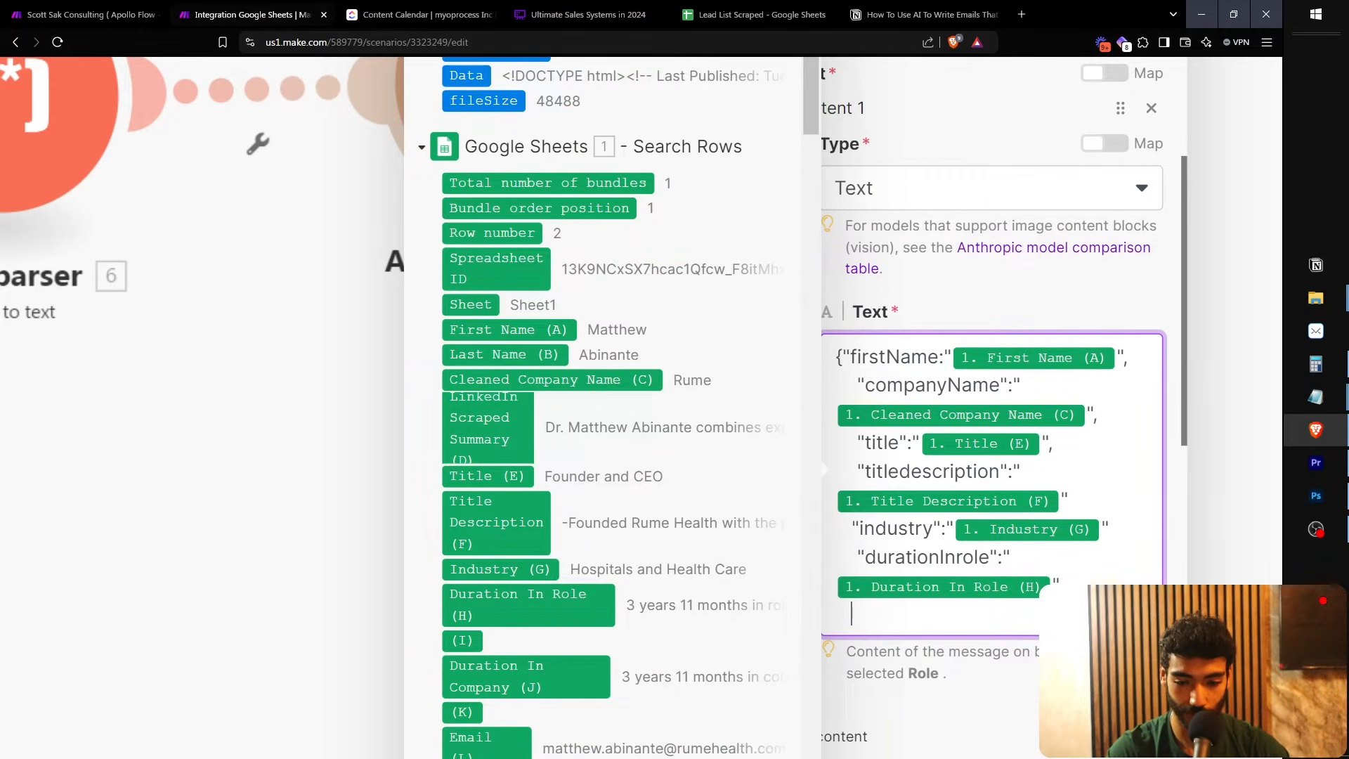
type("\"d")
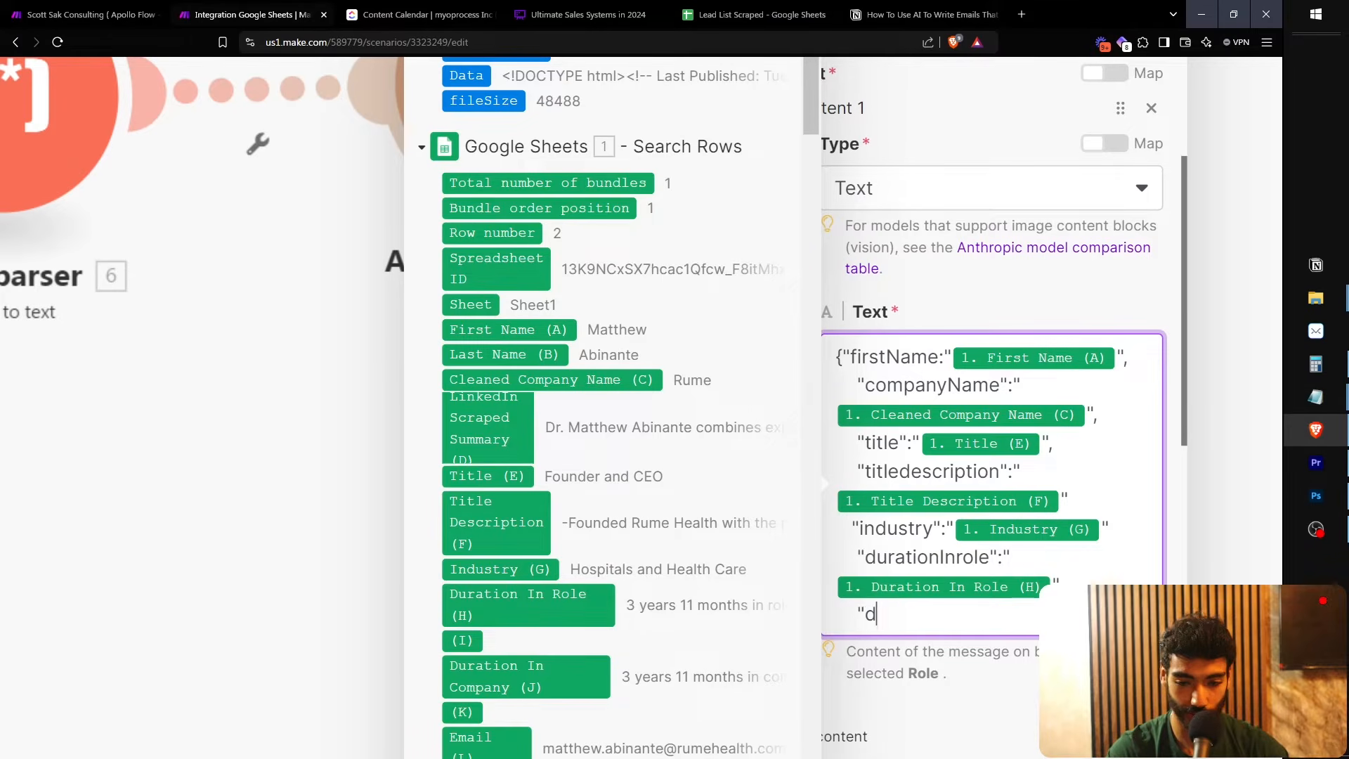
type("urationInc")
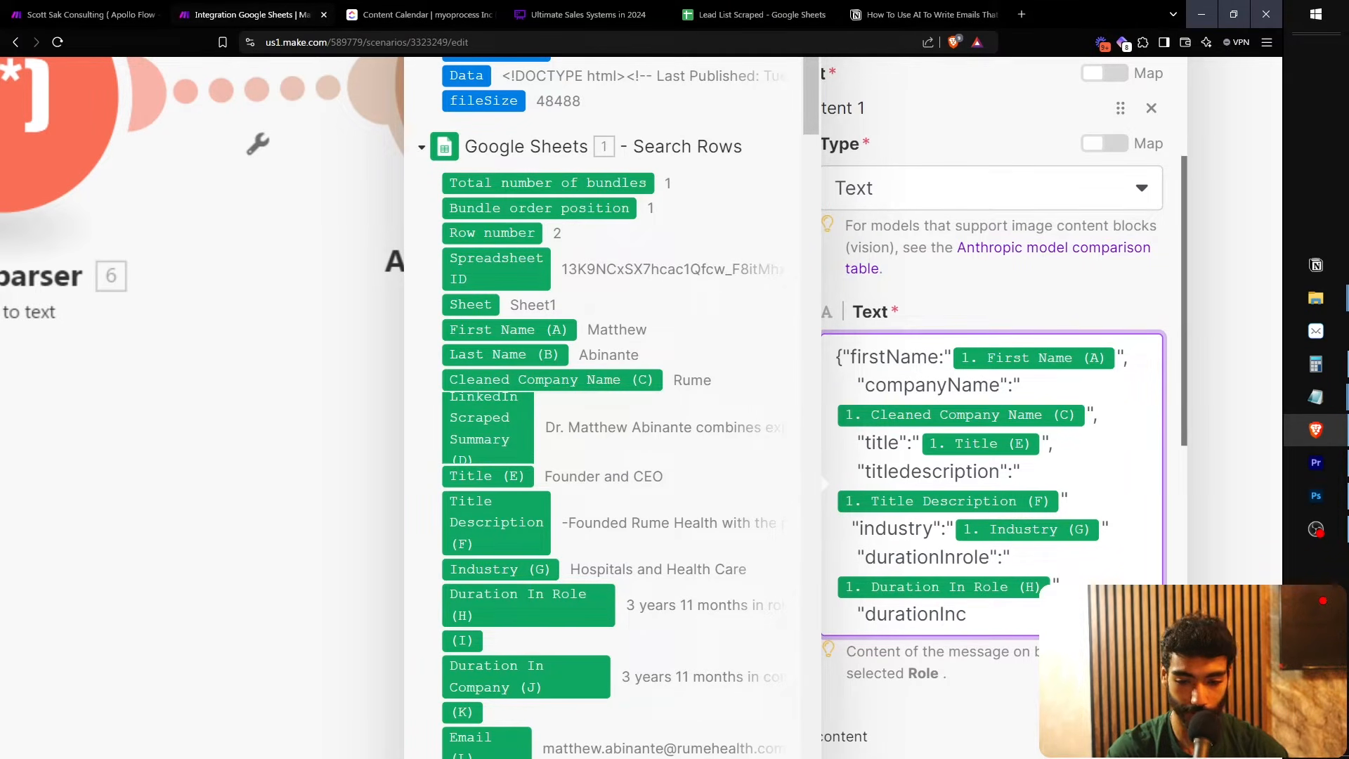
type("ompany")
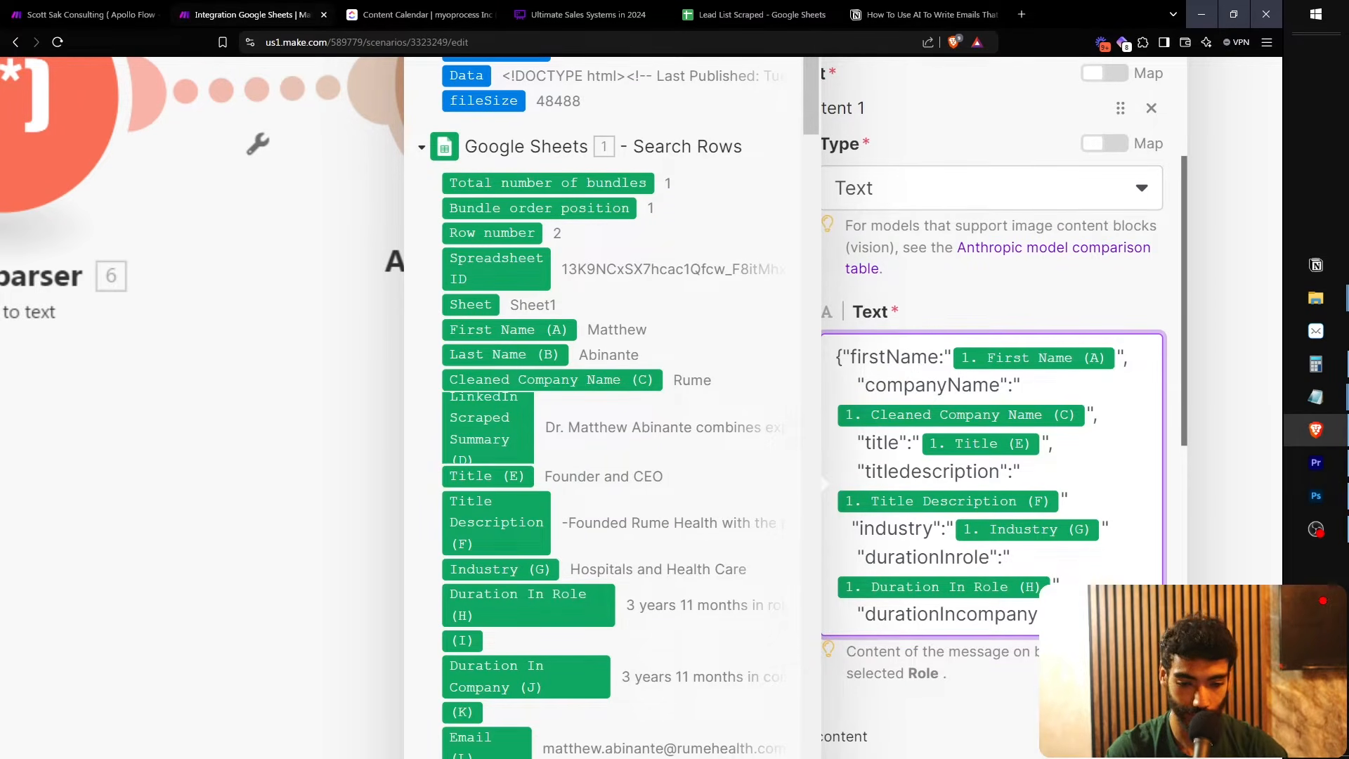
left_click(525, 676)
type("\"")
scroll(1124, 534, "down", 2)
scroll(1124, 534, "down", 1)
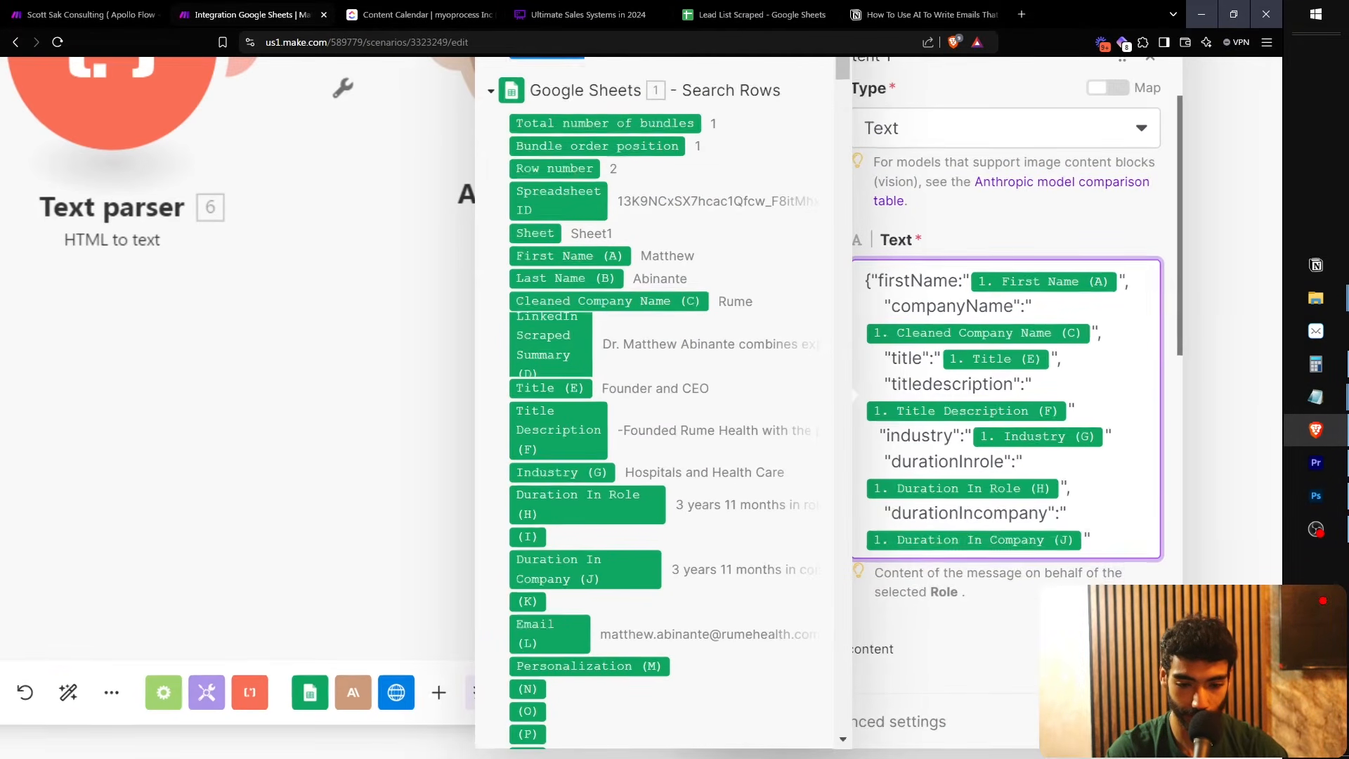
scroll(1012, 422, "up", 1)
scroll(1012, 422, "down", 1)
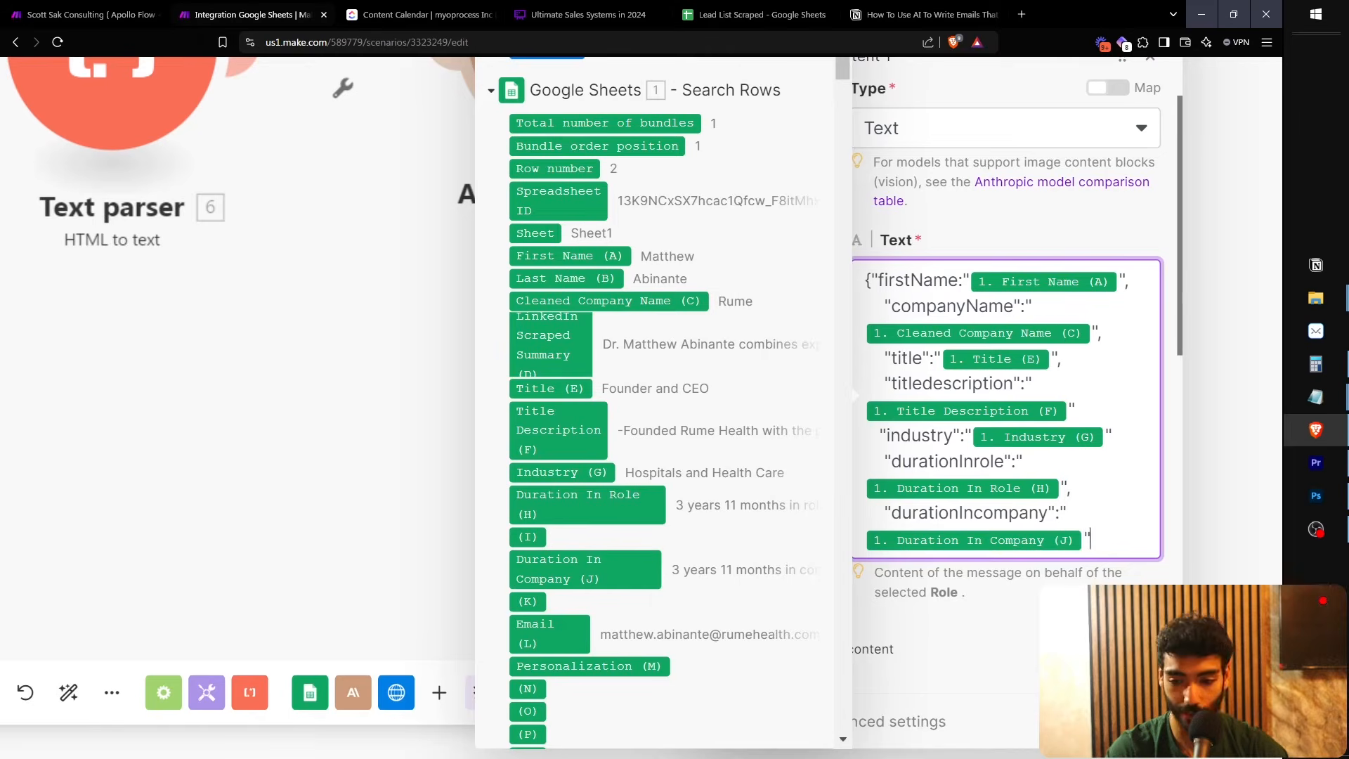
Add a comma and a websitescrapeddata line mapped to the Text parser's Text in quotes, and save the Anthropic Claude module
key("Return")
type(",")
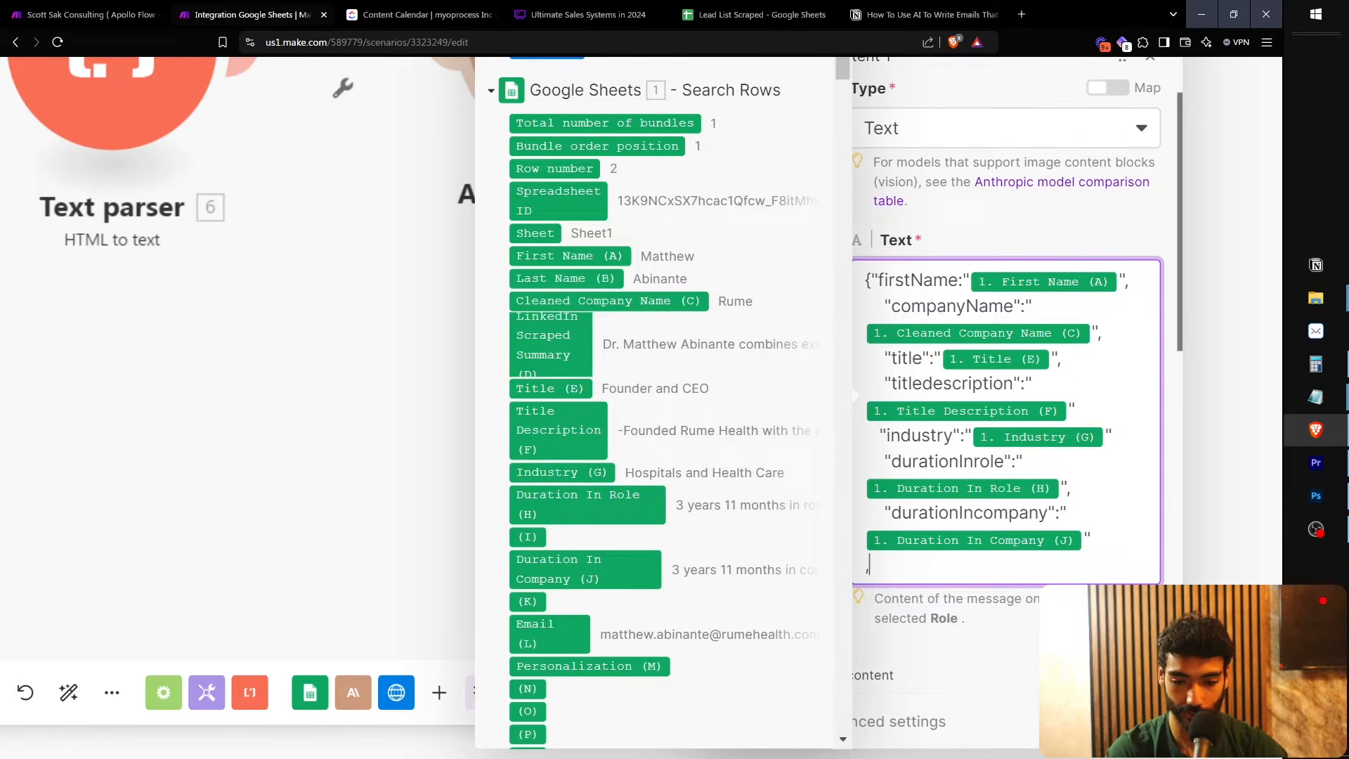
key("BackSpace")
key("BackSpace")
type(", \"websited")
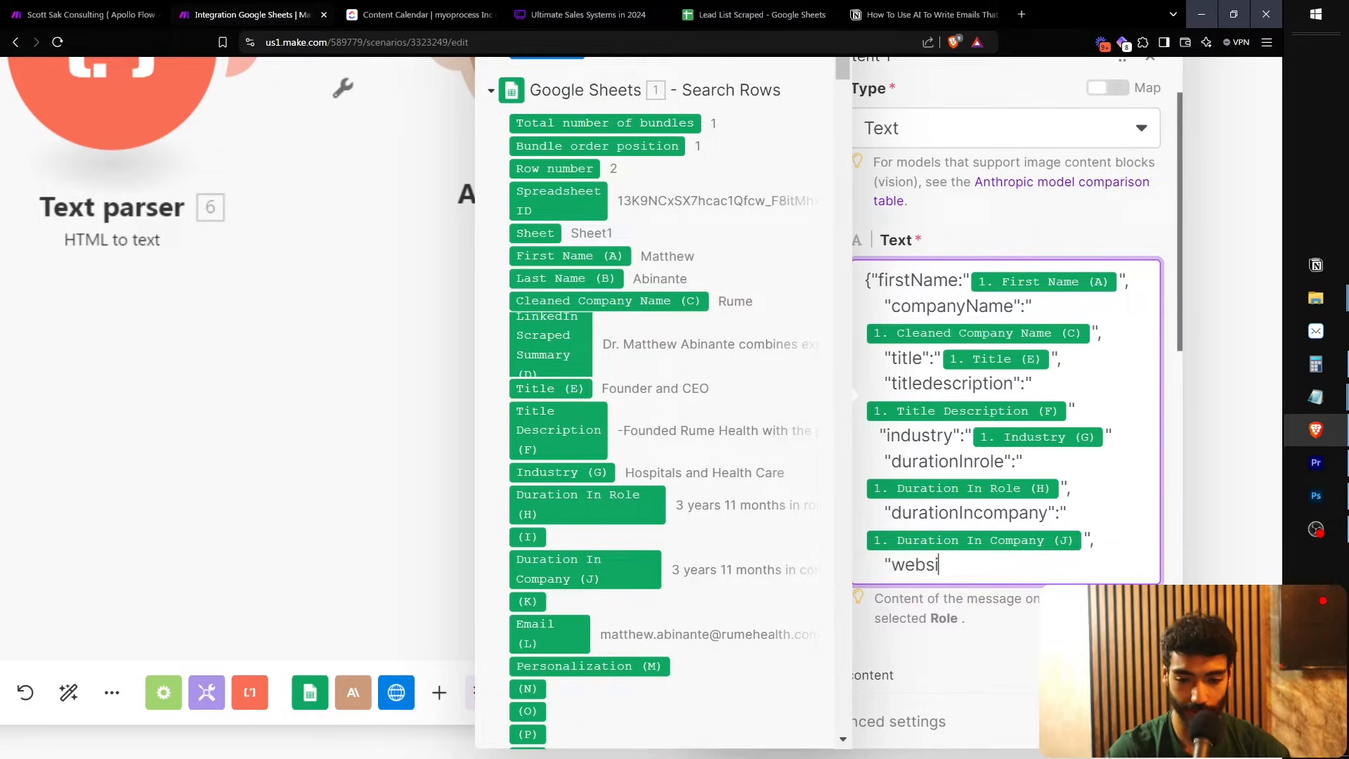
key("BackSpace")
type("scrap")
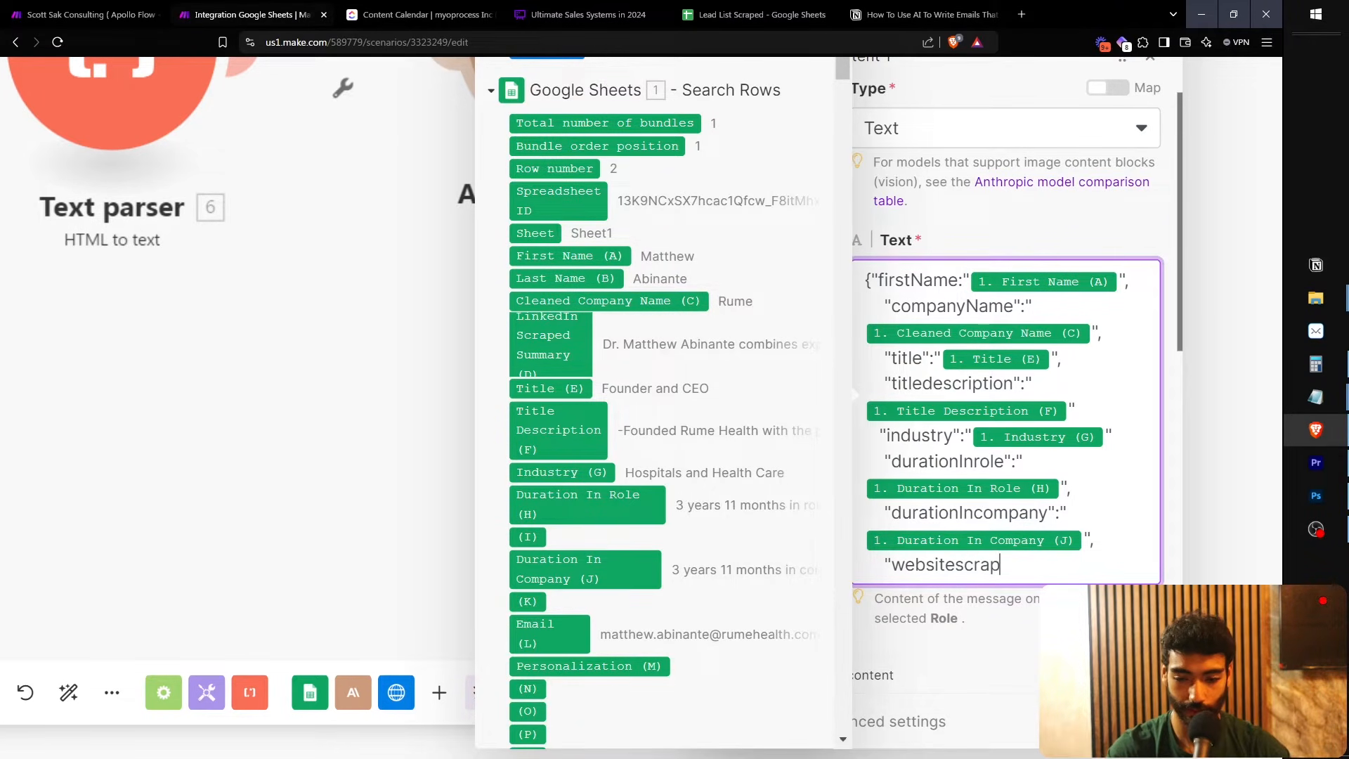
type("eddata\":\"\"")
key("Left")
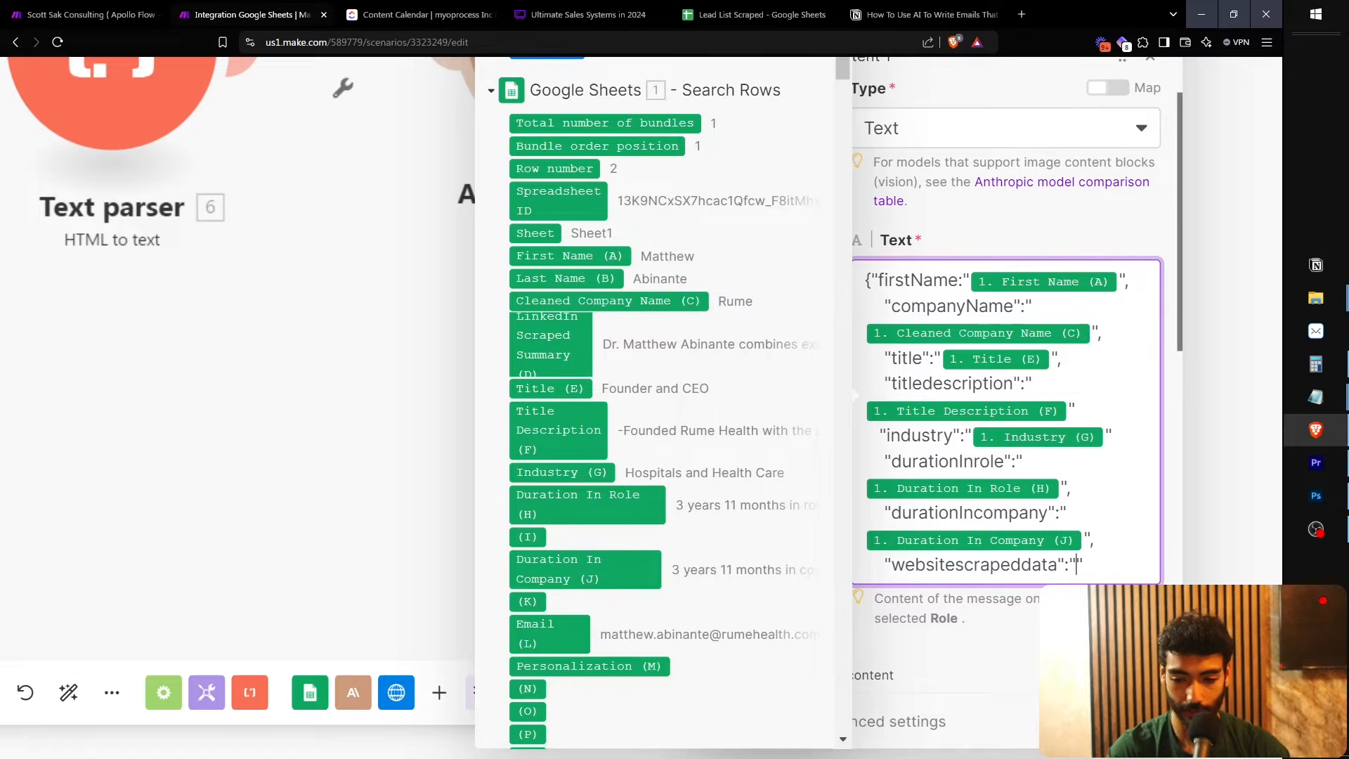
scroll(1011, 492, "down", 3)
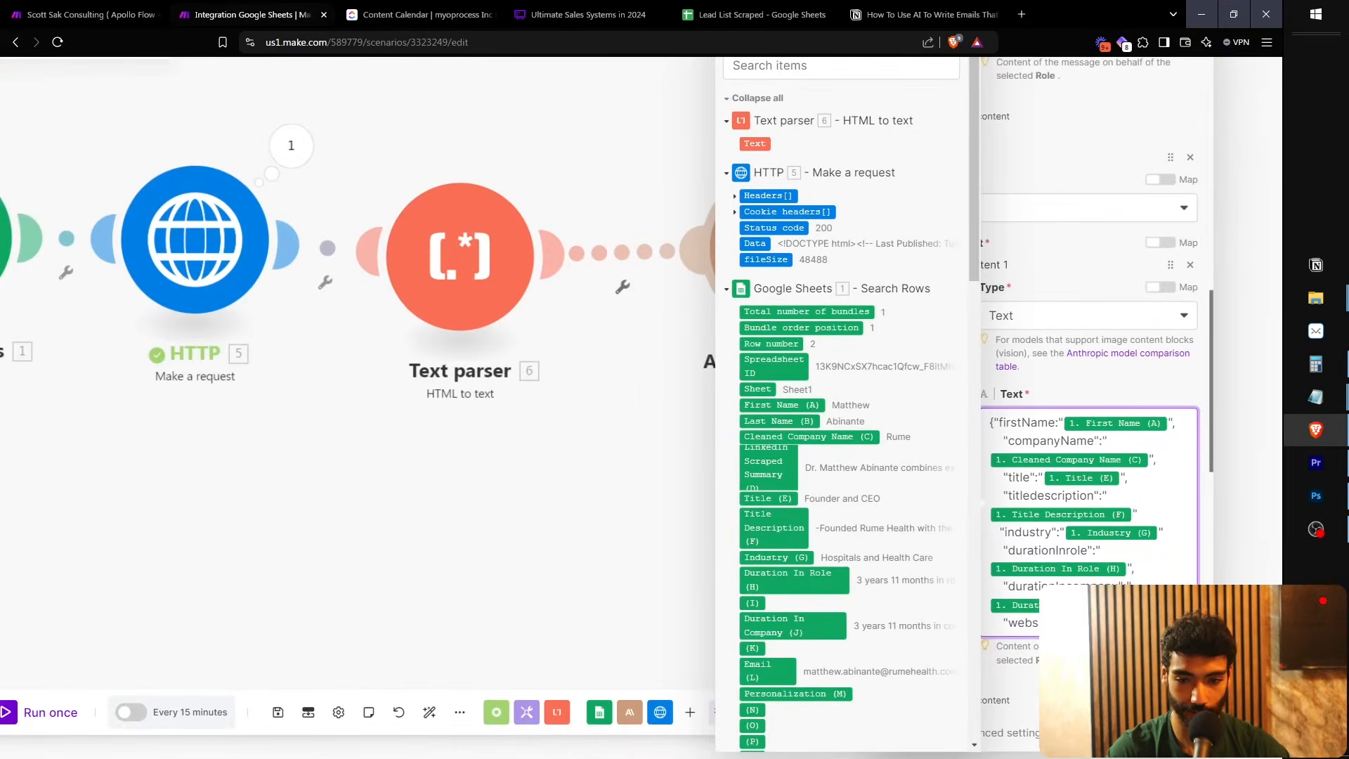
left_click(755, 144)
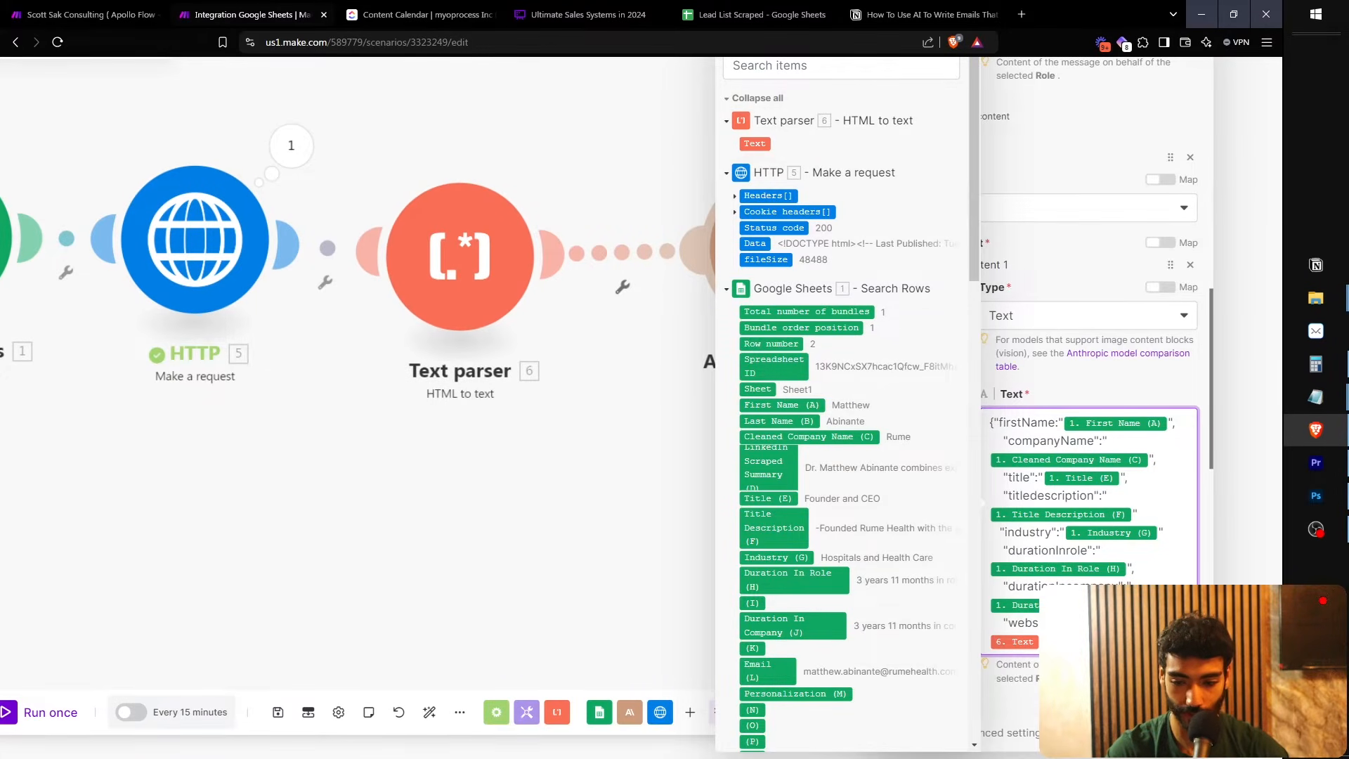
left_click(1179, 733)
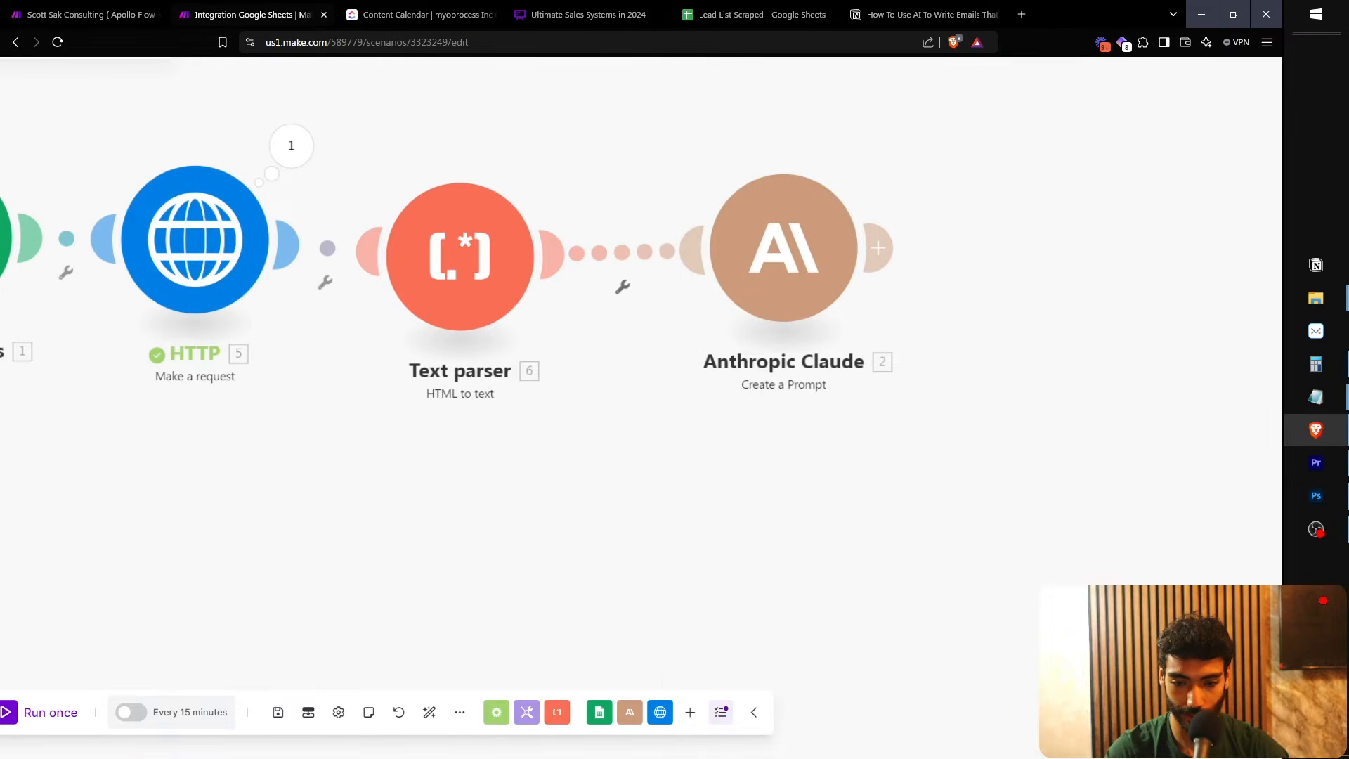
Review the Anthropic Claude module's model, token and message settings, and close them without changes
scroll(859, 444, "down", 3)
left_click(812, 322)
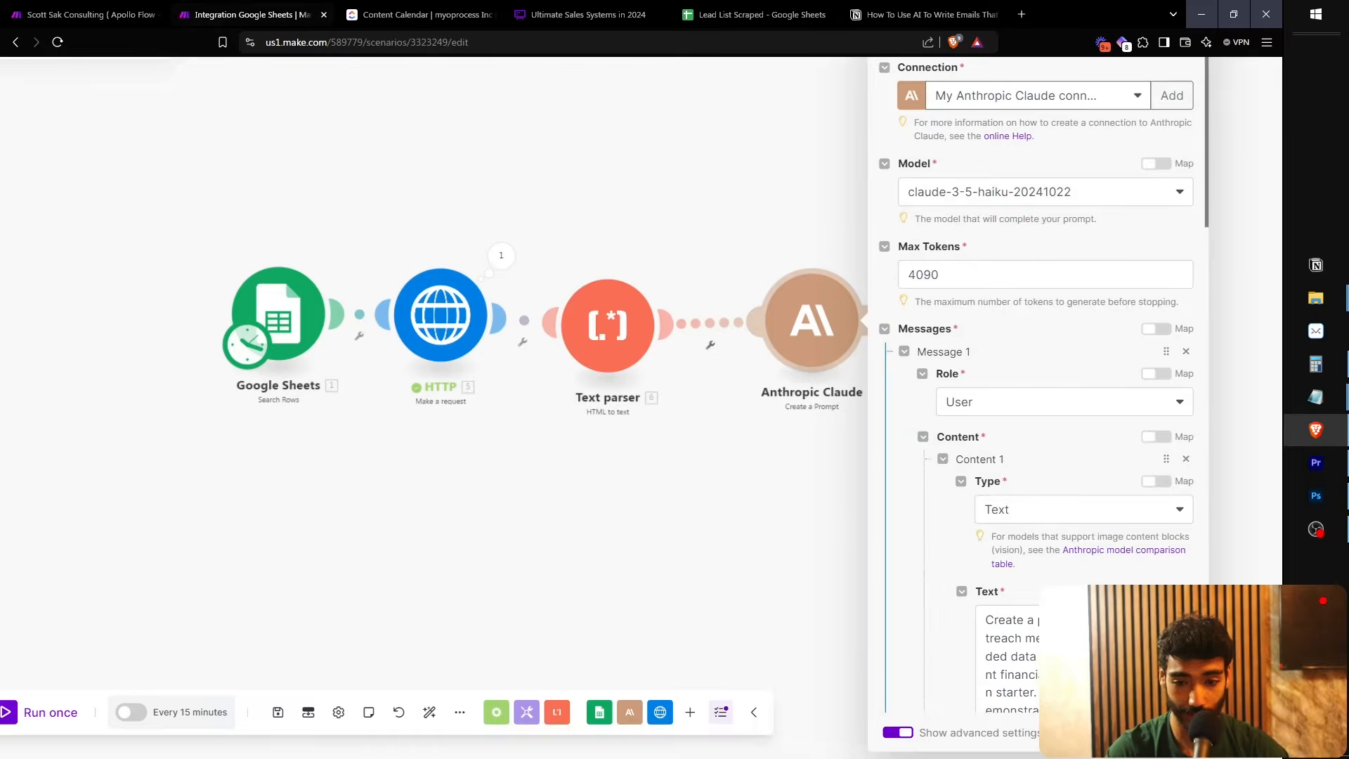
scroll(886, 478, "down", 2)
key("Escape")
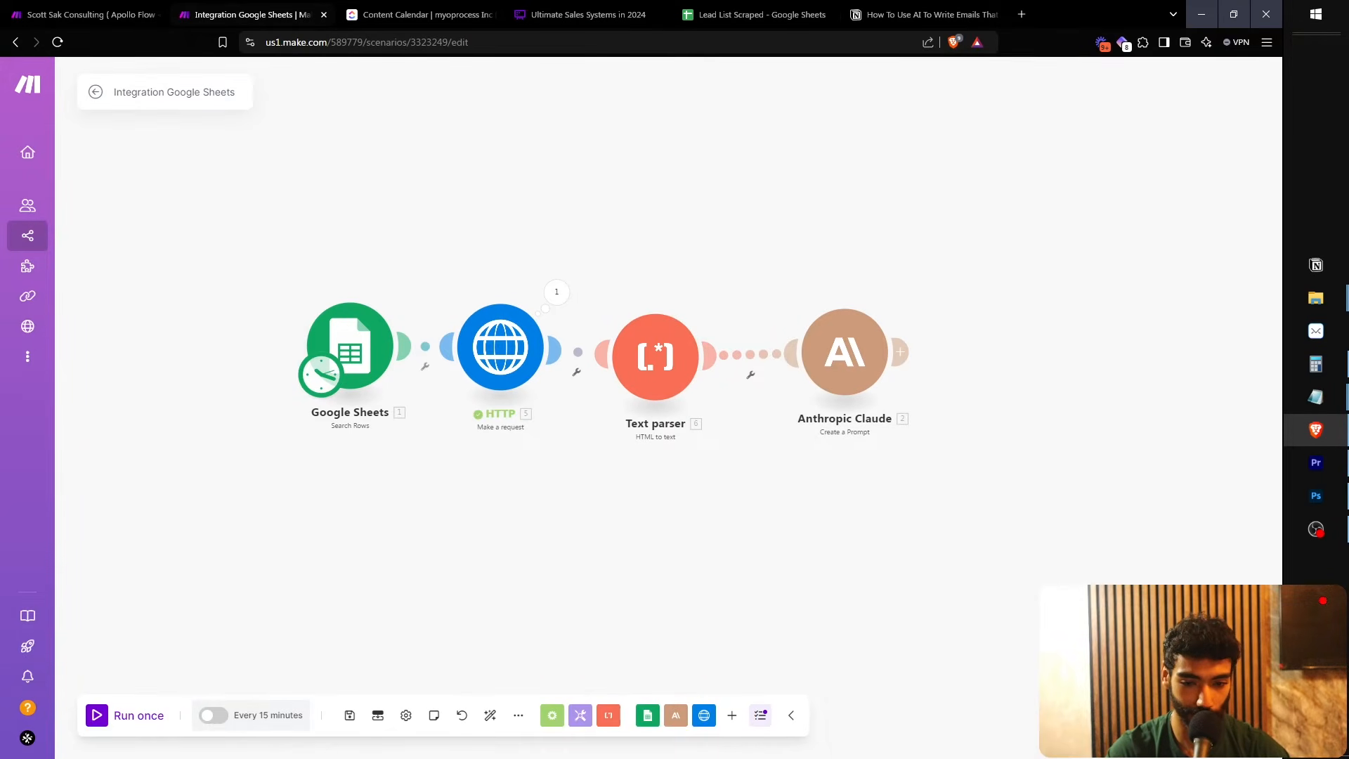
Run the scenario once and open the Anthropic Claude module's output bundle to read the generated text response
left_click(126, 715)
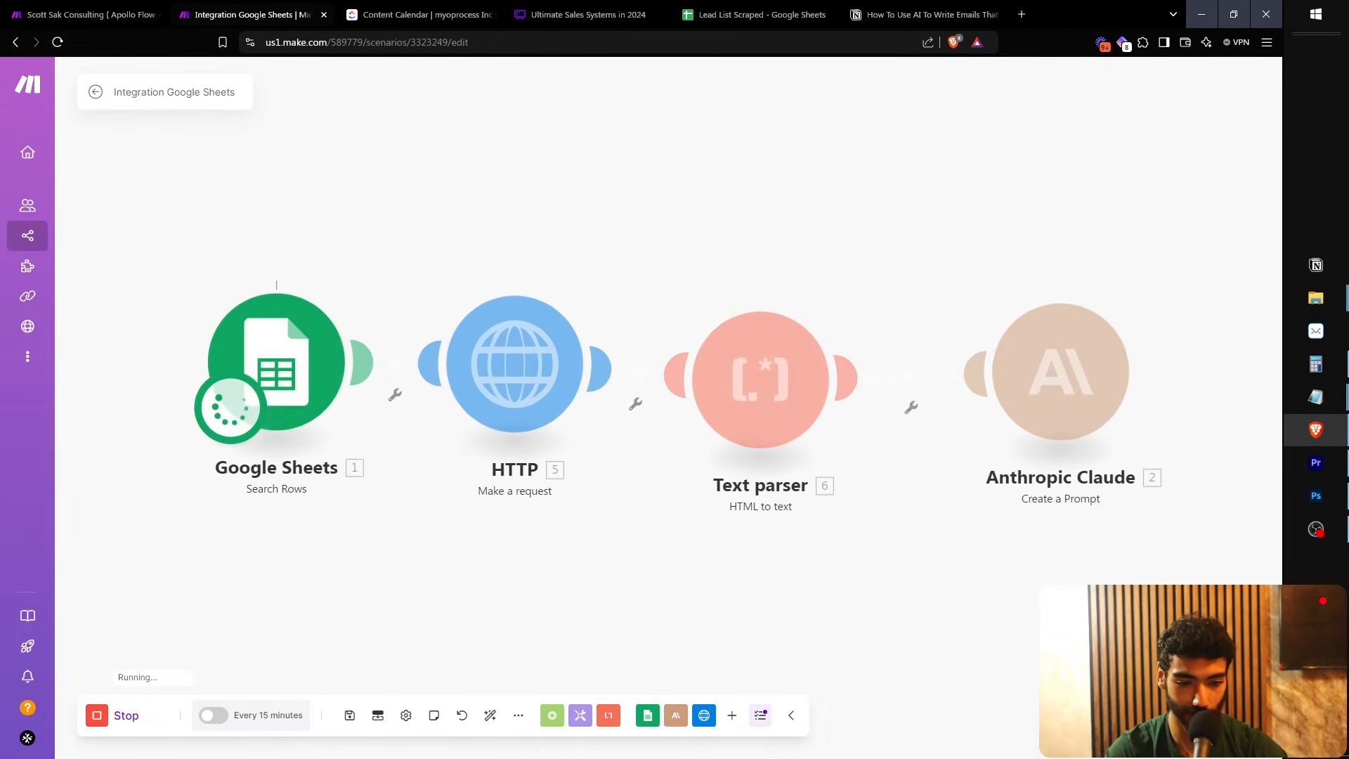
left_click_drag(703, 526, 507, 491)
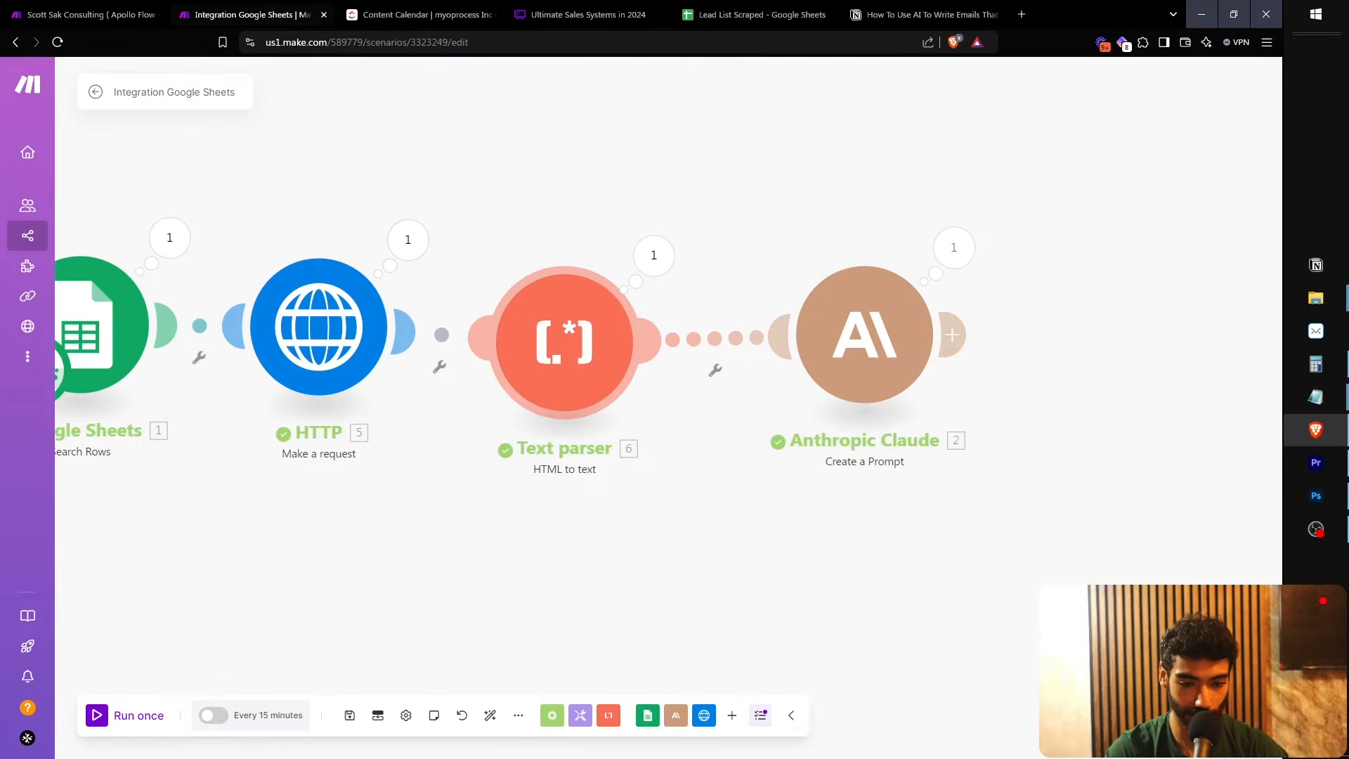
left_click_drag(709, 477, 537, 457)
left_click(781, 227)
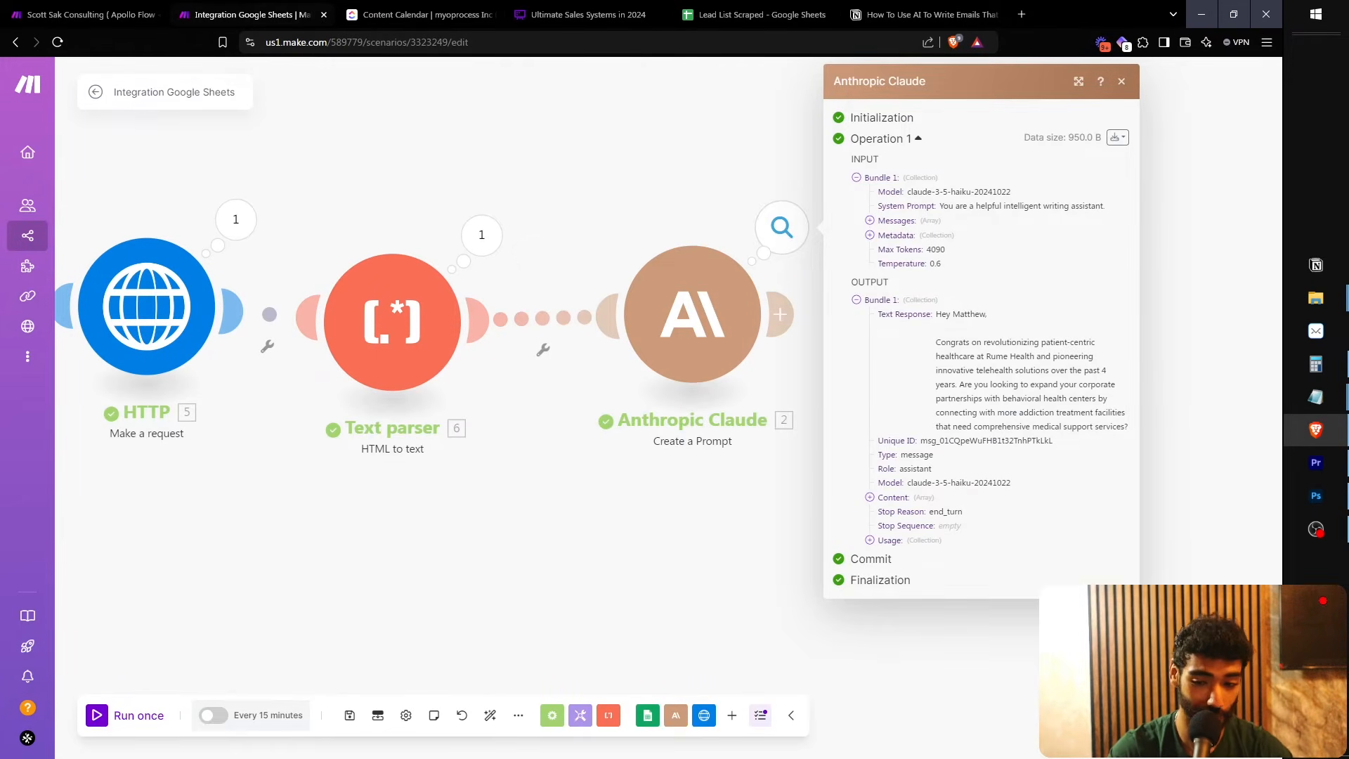
left_click(1316, 529)
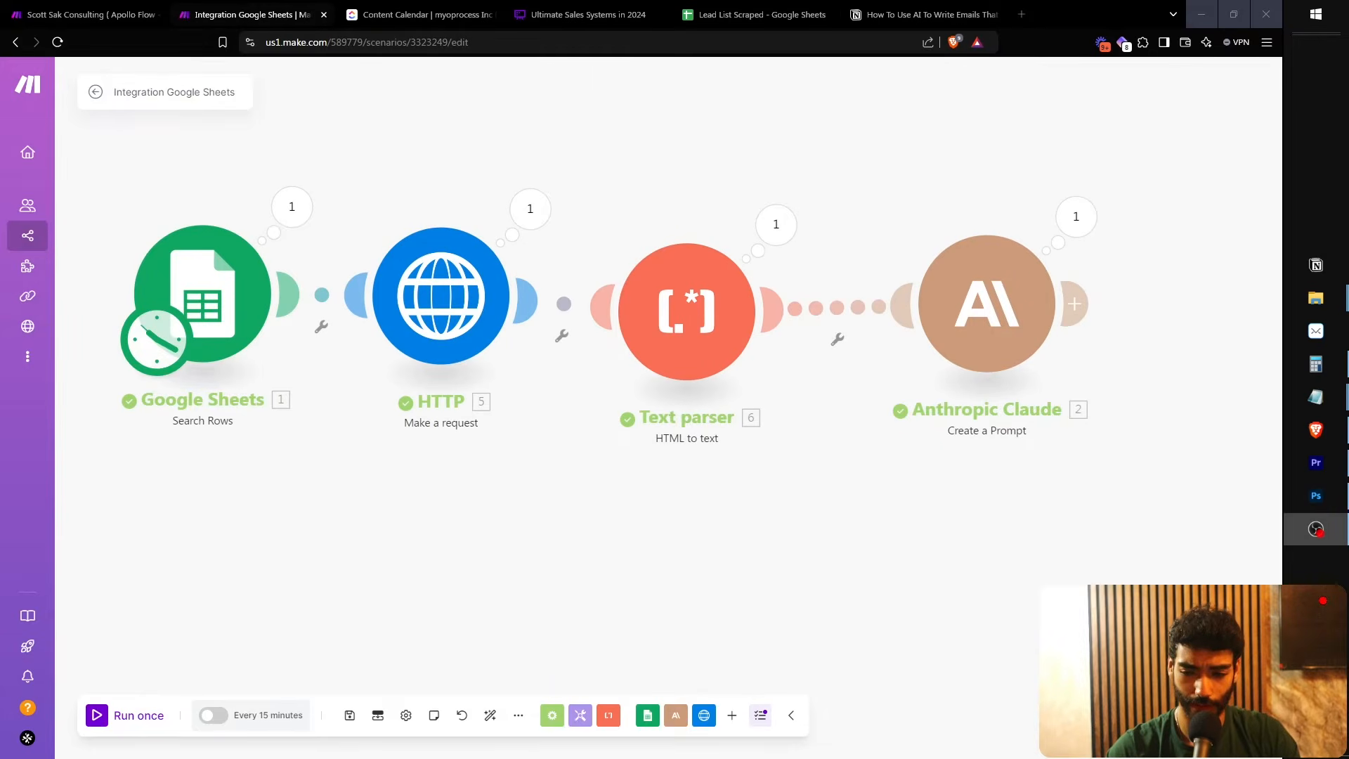
key("alt+Tab")
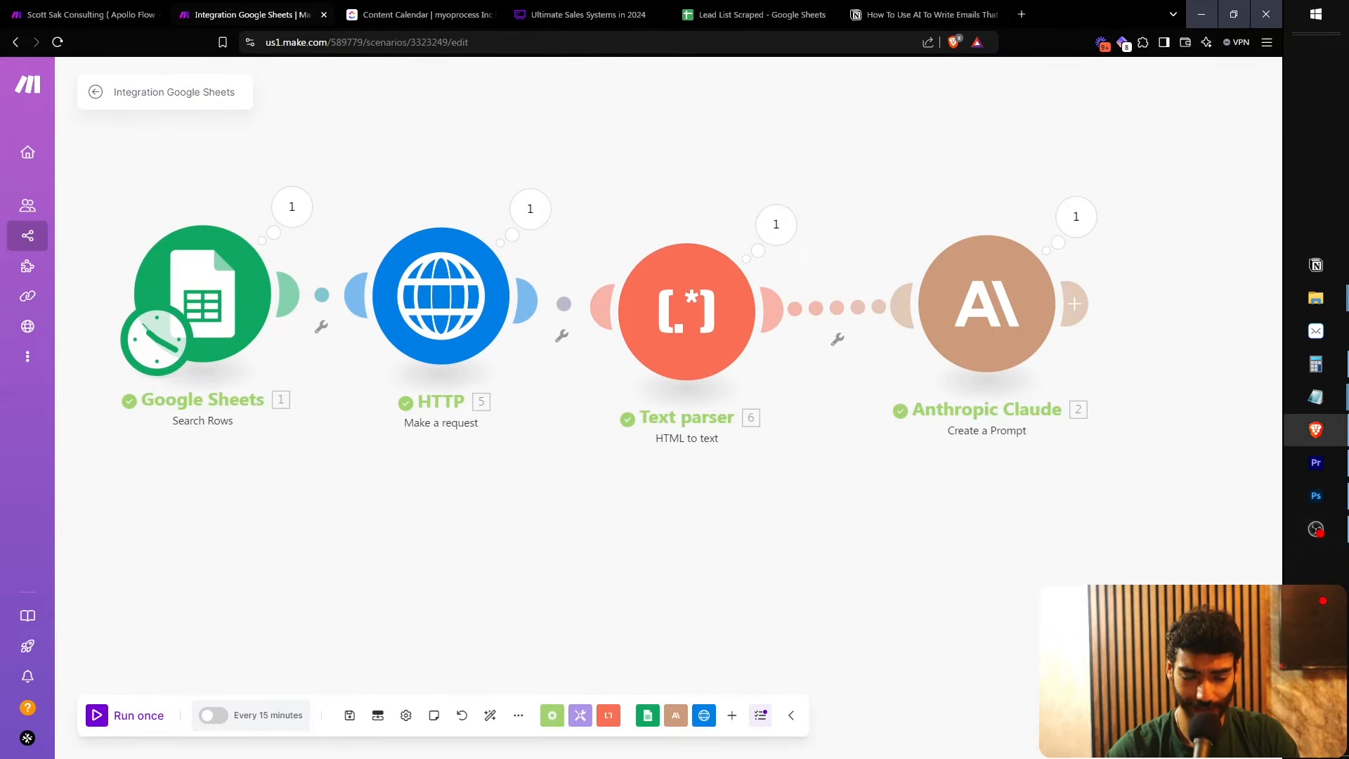
left_click_drag(829, 512, 669, 514)
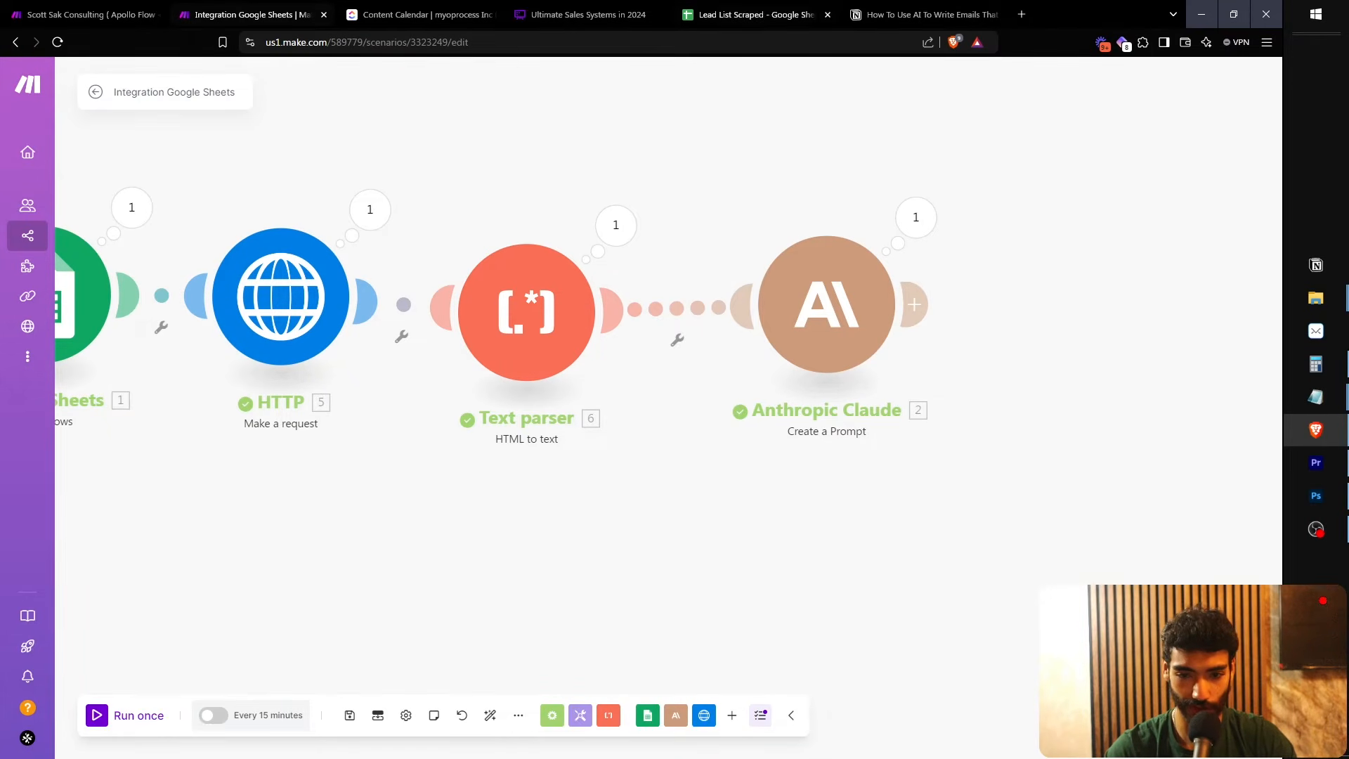
left_click(749, 14)
left_click(51, 89)
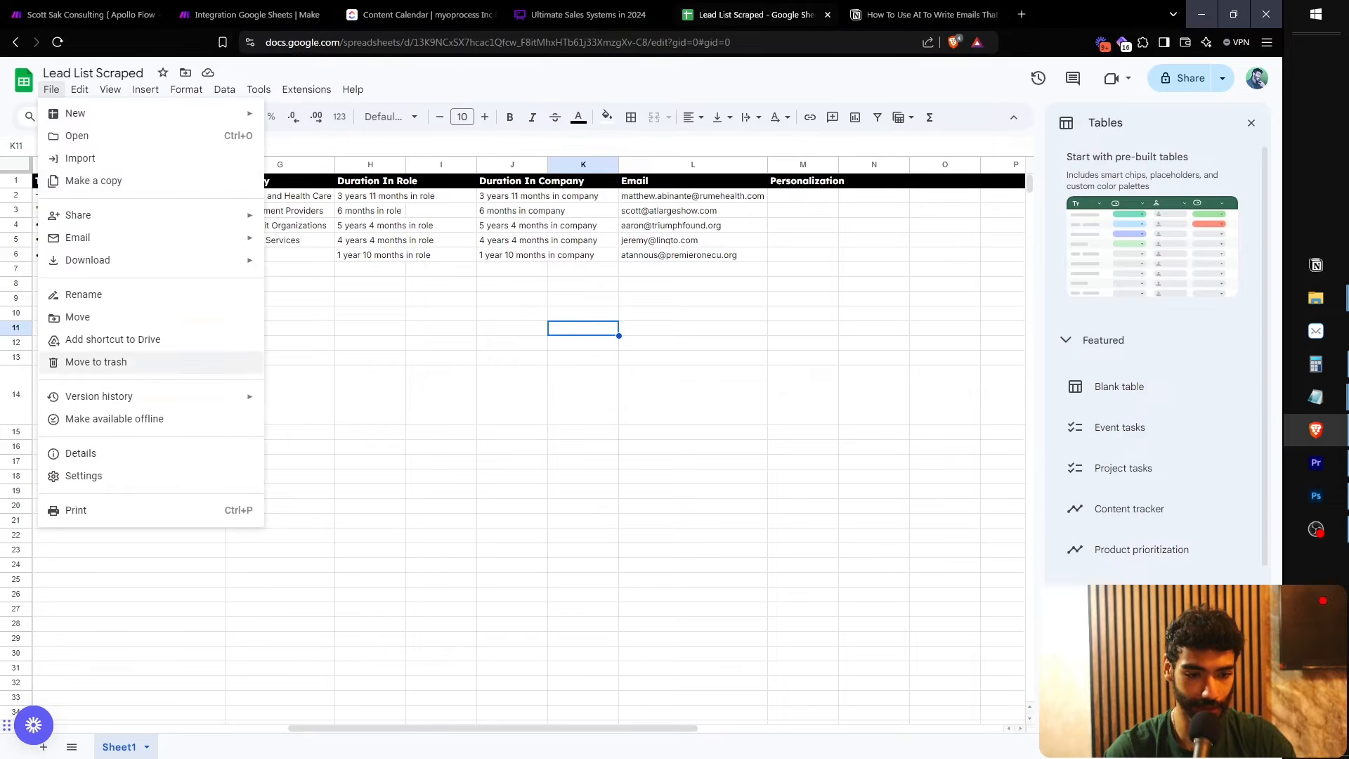
mouse_move(88, 260)
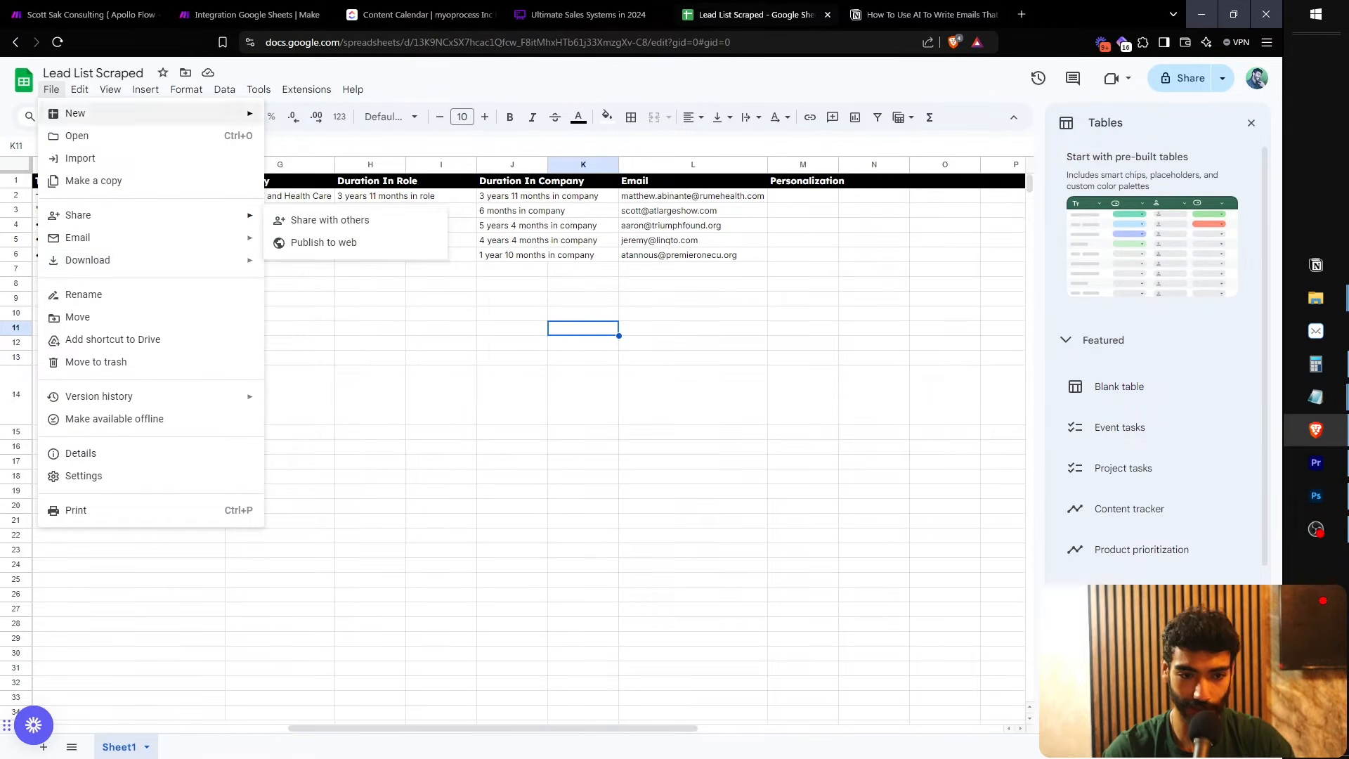
left_click(246, 14)
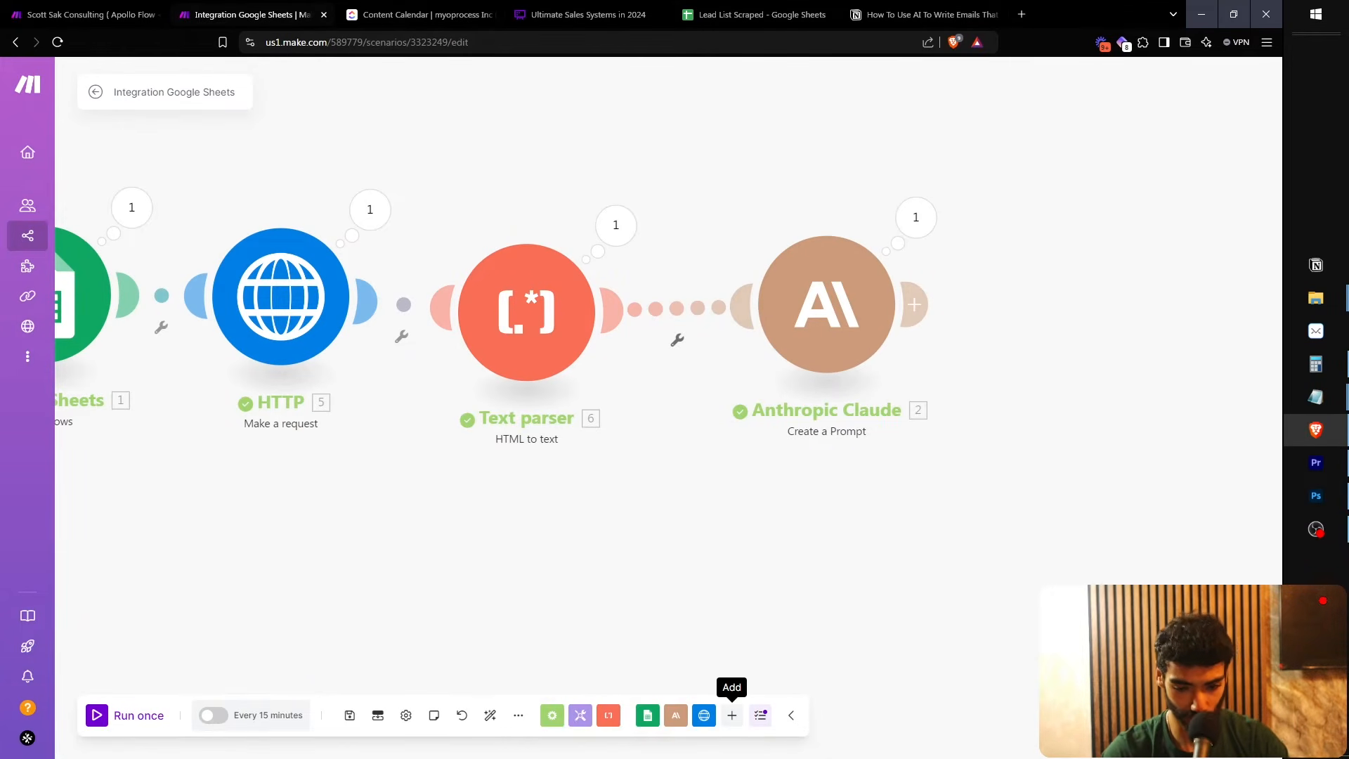
Add a Google Sheets Update a Row module after Anthropic Claude and select its Google connection
left_click(731, 715)
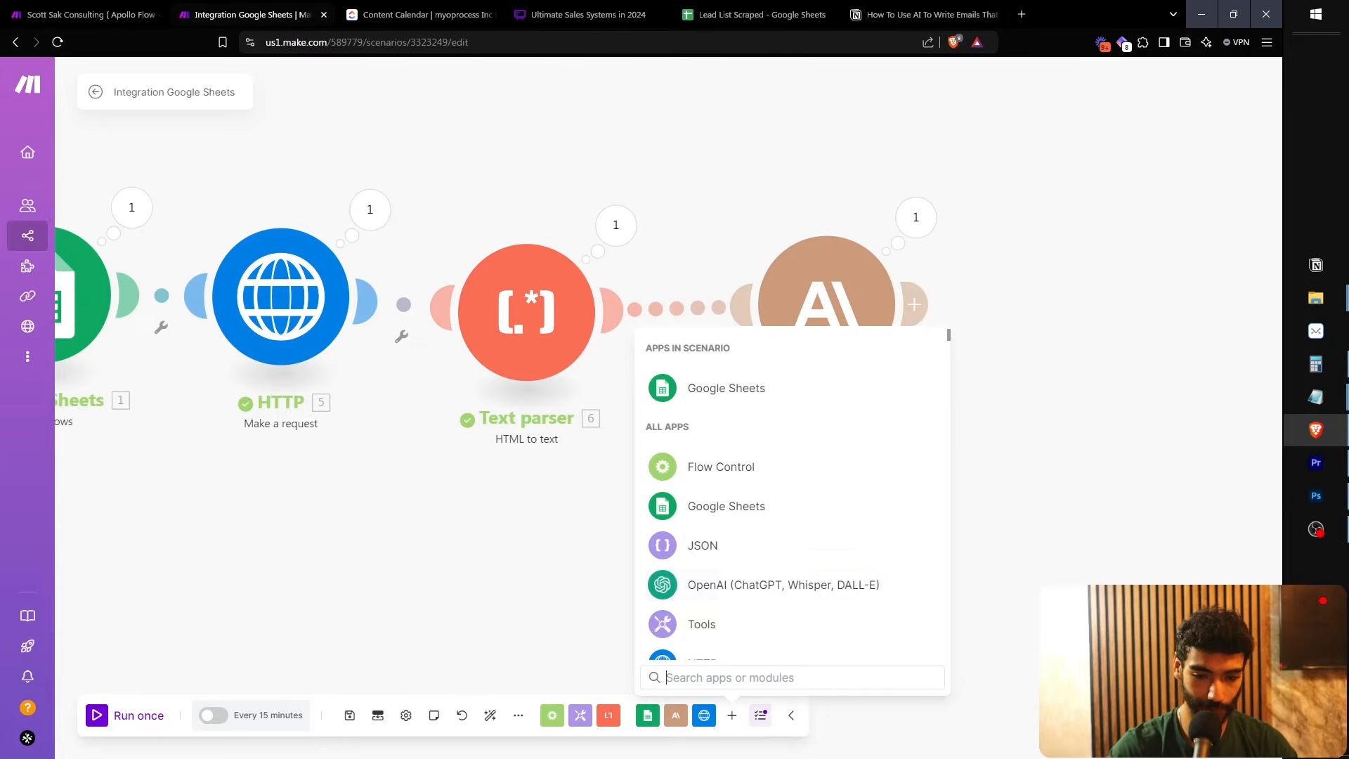
left_click(726, 388)
type("update")
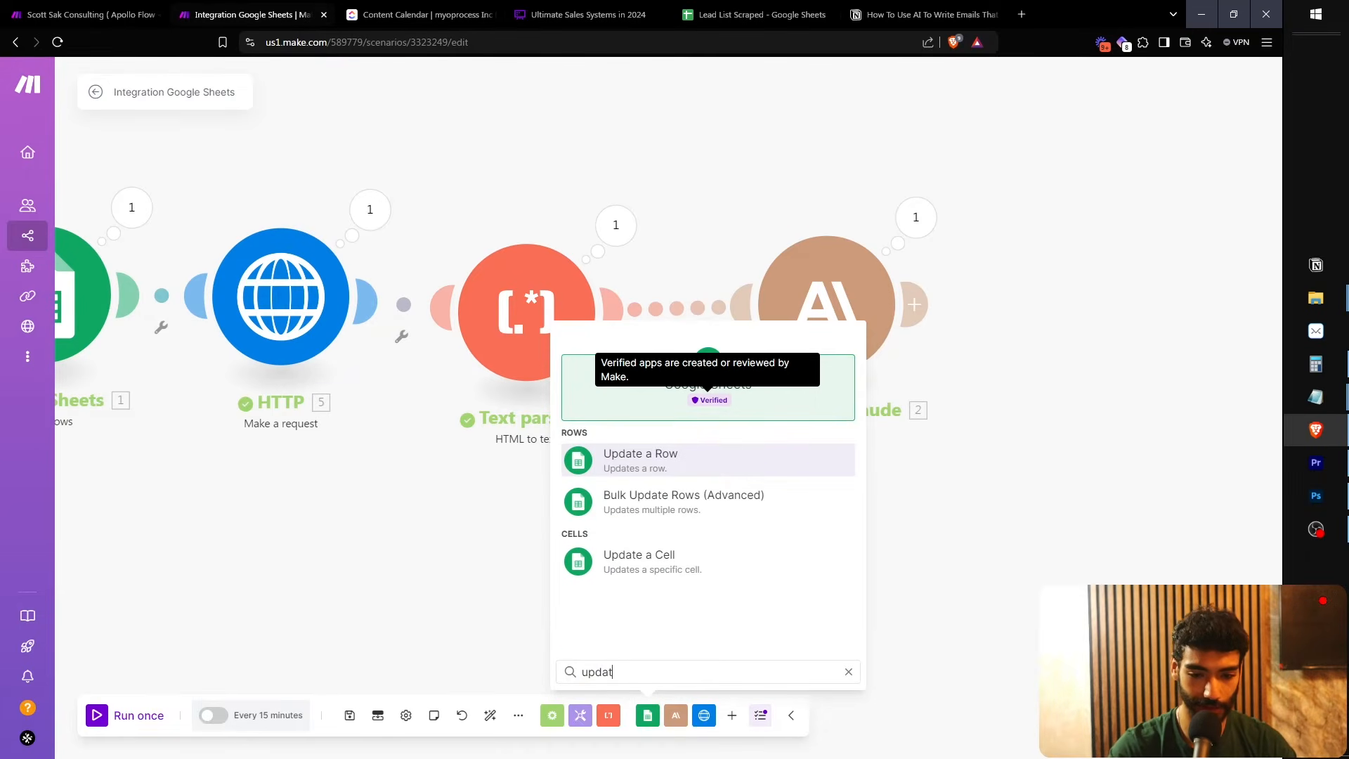
left_click(696, 452)
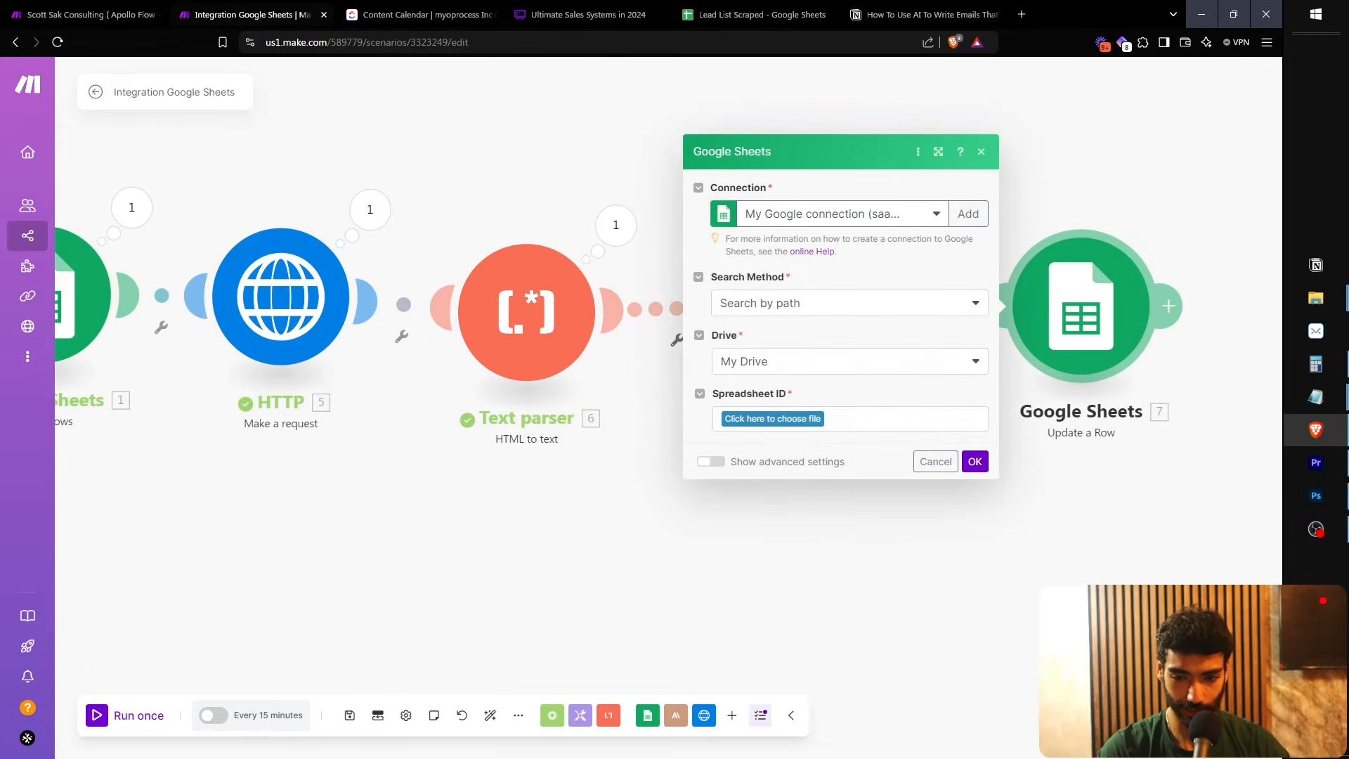
left_click(842, 214)
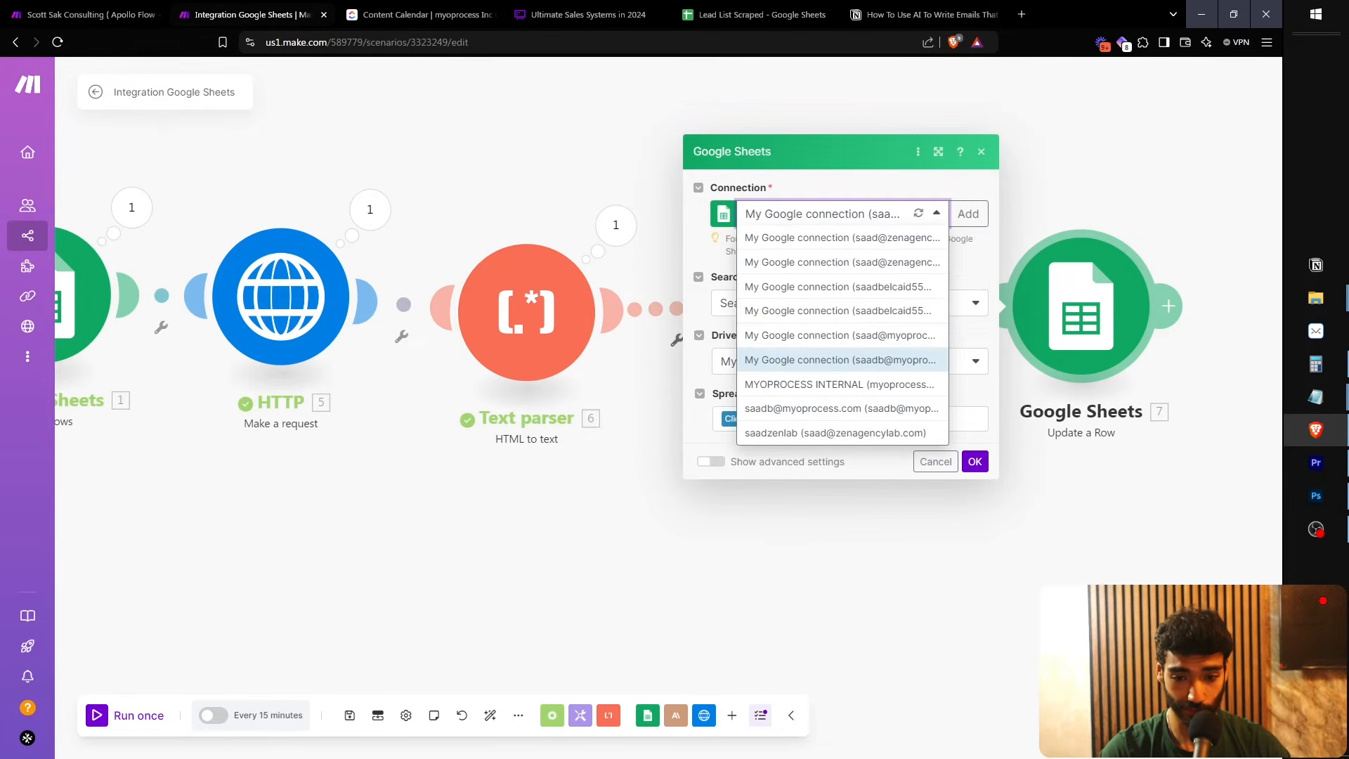
left_click(843, 358)
Copy the spreadsheet's title from the Google Sheets tab and choose Lead List Scraped as the Update a Row module's spreadsheet in Make
left_click(772, 419)
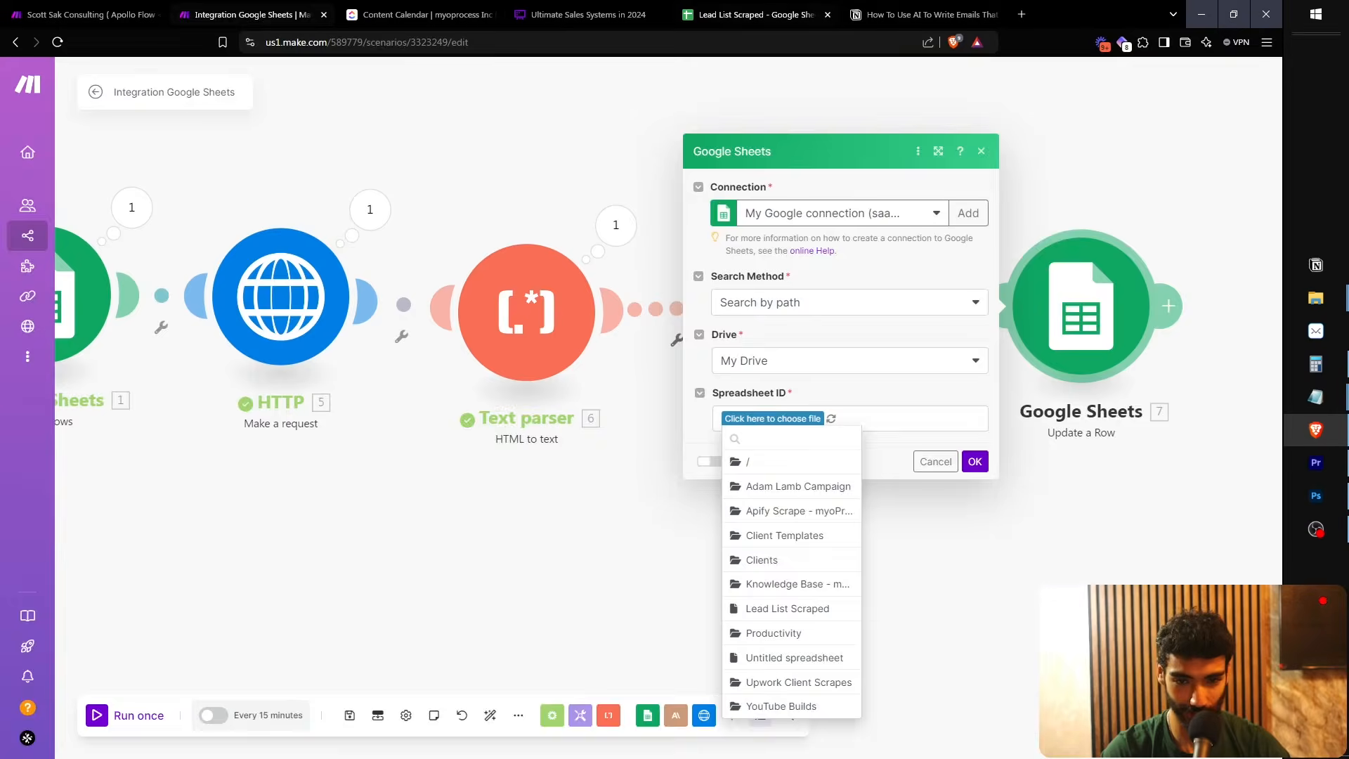
left_click(763, 14)
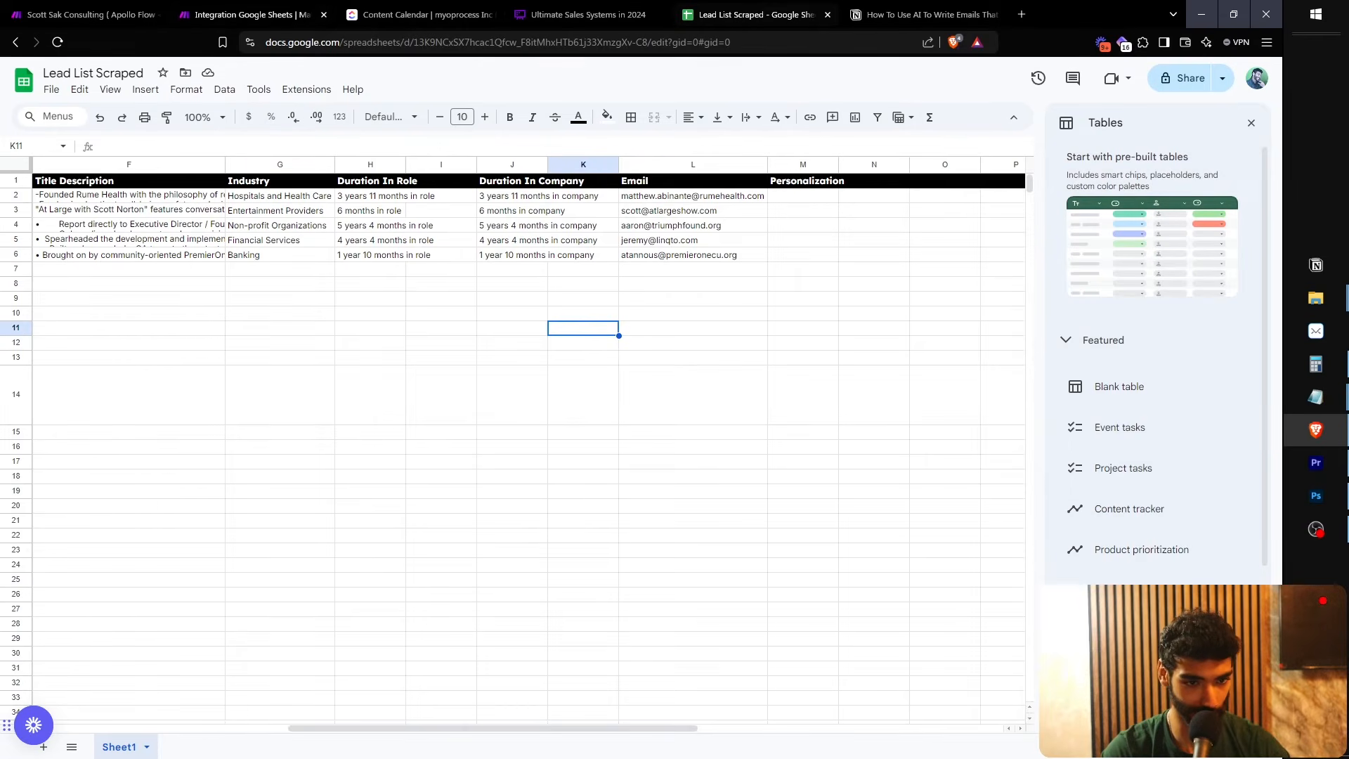
left_click(94, 73)
key("ctrl+c")
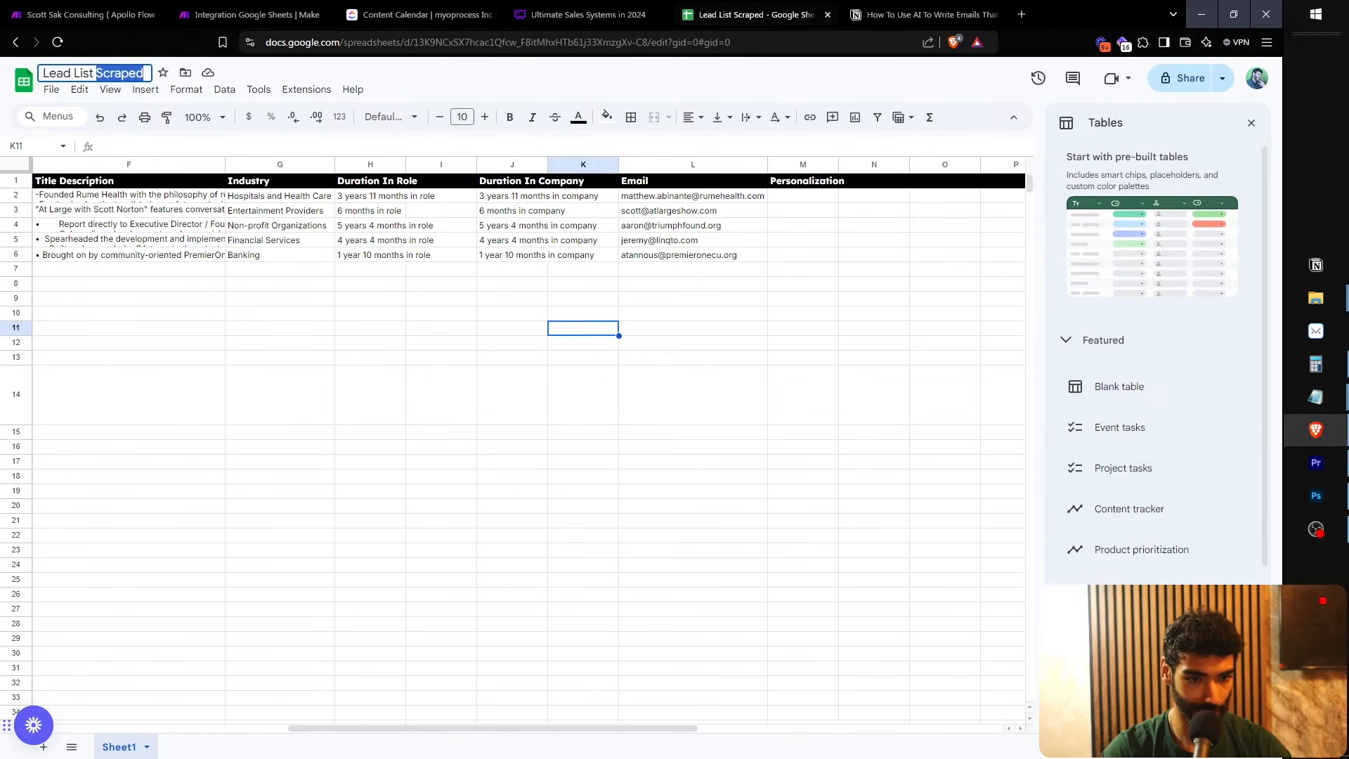
left_click(246, 14)
left_click(772, 418)
key("ctrl+v")
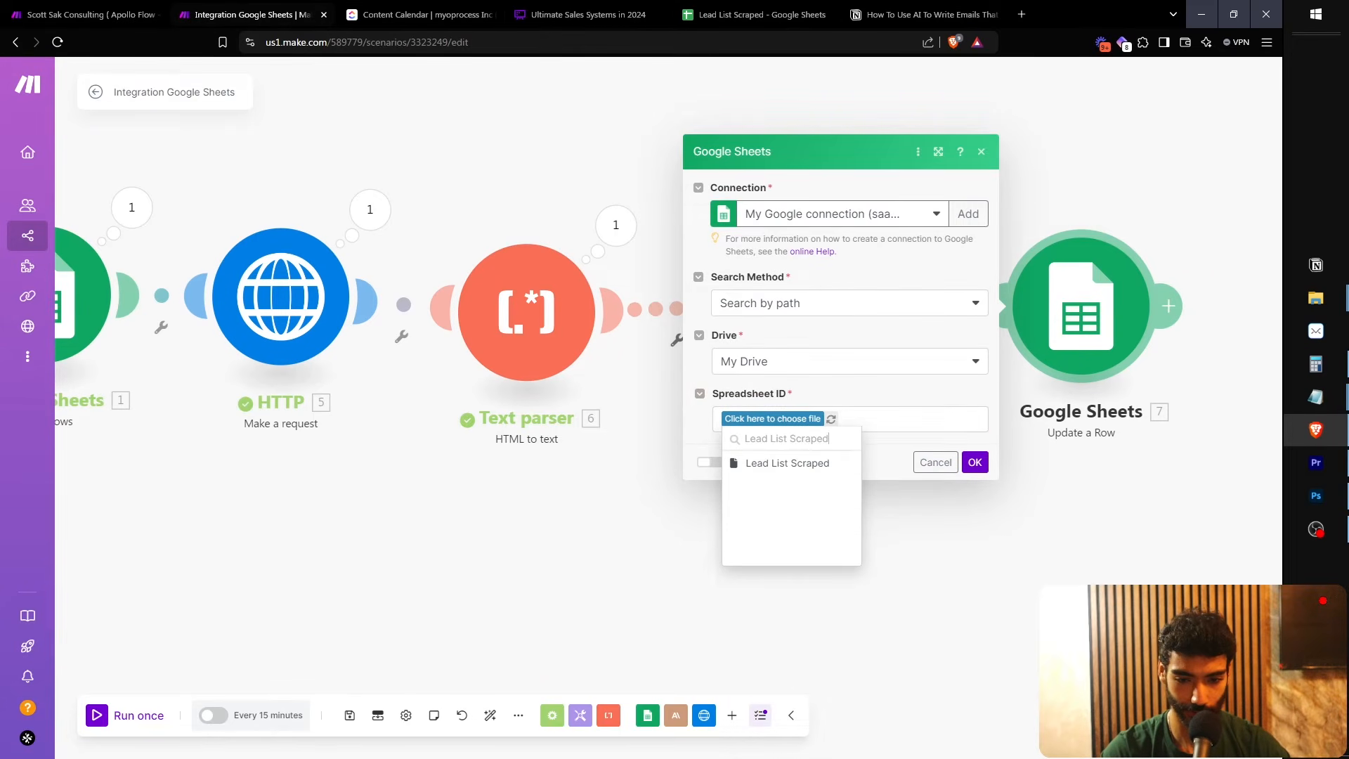
left_click(787, 463)
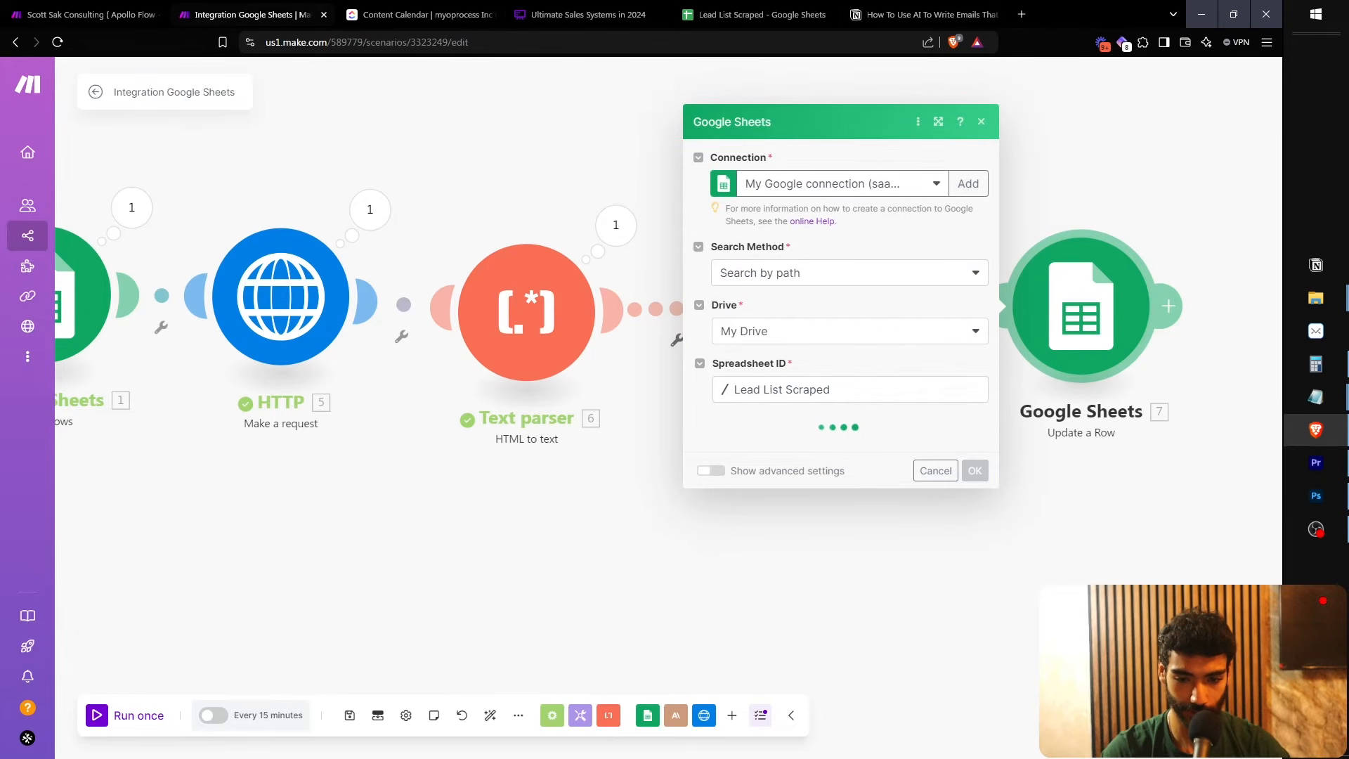
Select Sheet1 as the sheet name and map the row number to the Search Rows module's Row number
left_click(837, 447)
left_click(787, 471)
left_click(787, 466)
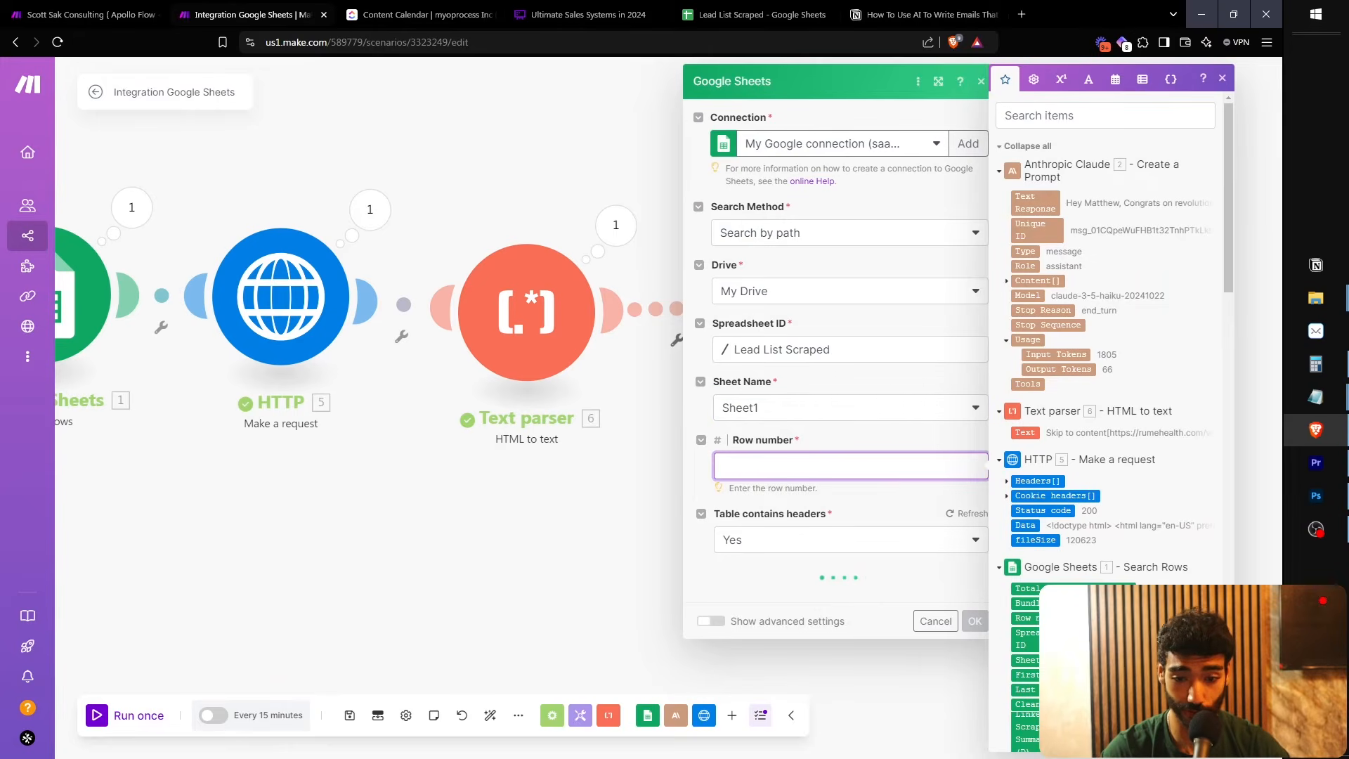
scroll(1105, 579, "up", 5)
left_click(973, 657)
Map the Personalization (M) value to Anthropic Claude's Text Response and save the Update a Row module
scroll(972, 657, "down", 5)
scroll(848, 422, "down", 3)
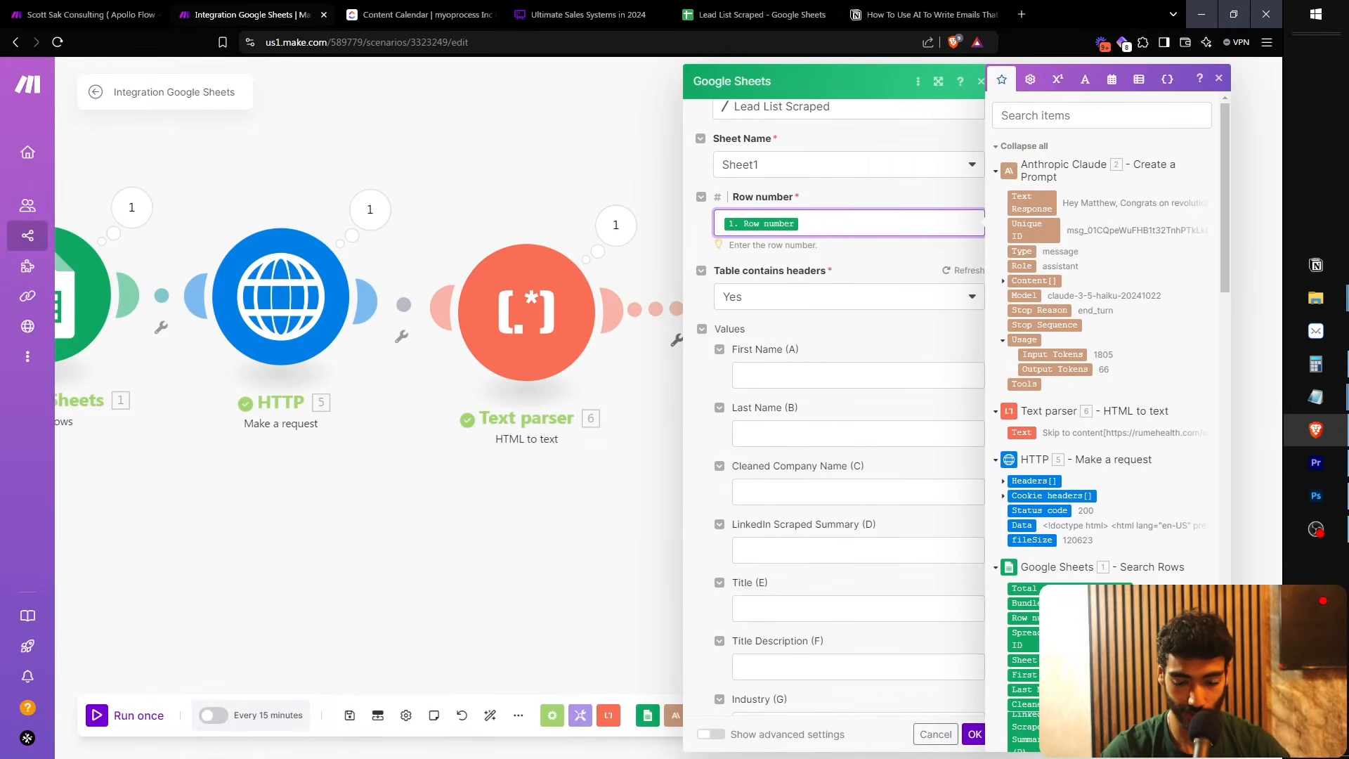
scroll(848, 422, "down", 5)
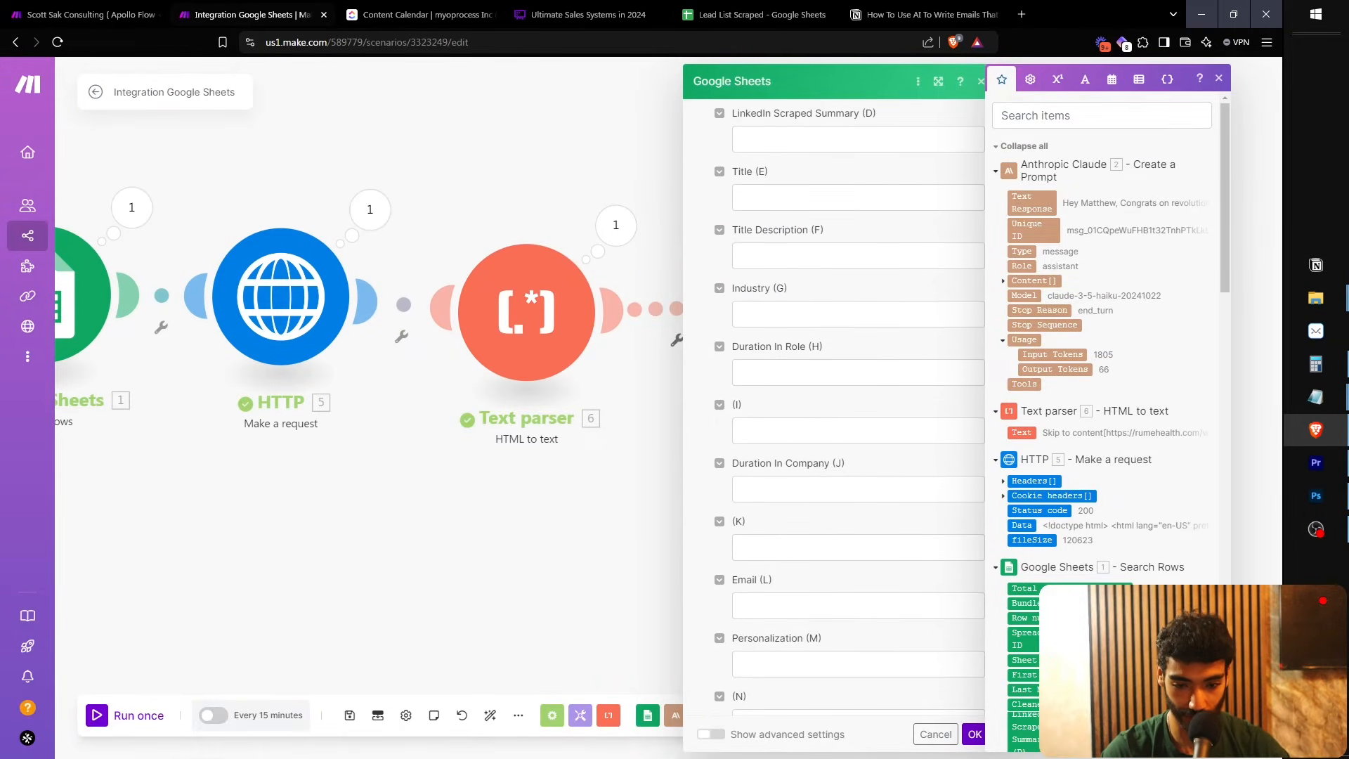
scroll(848, 421, "down", 5)
left_click(857, 317)
left_click(1032, 203)
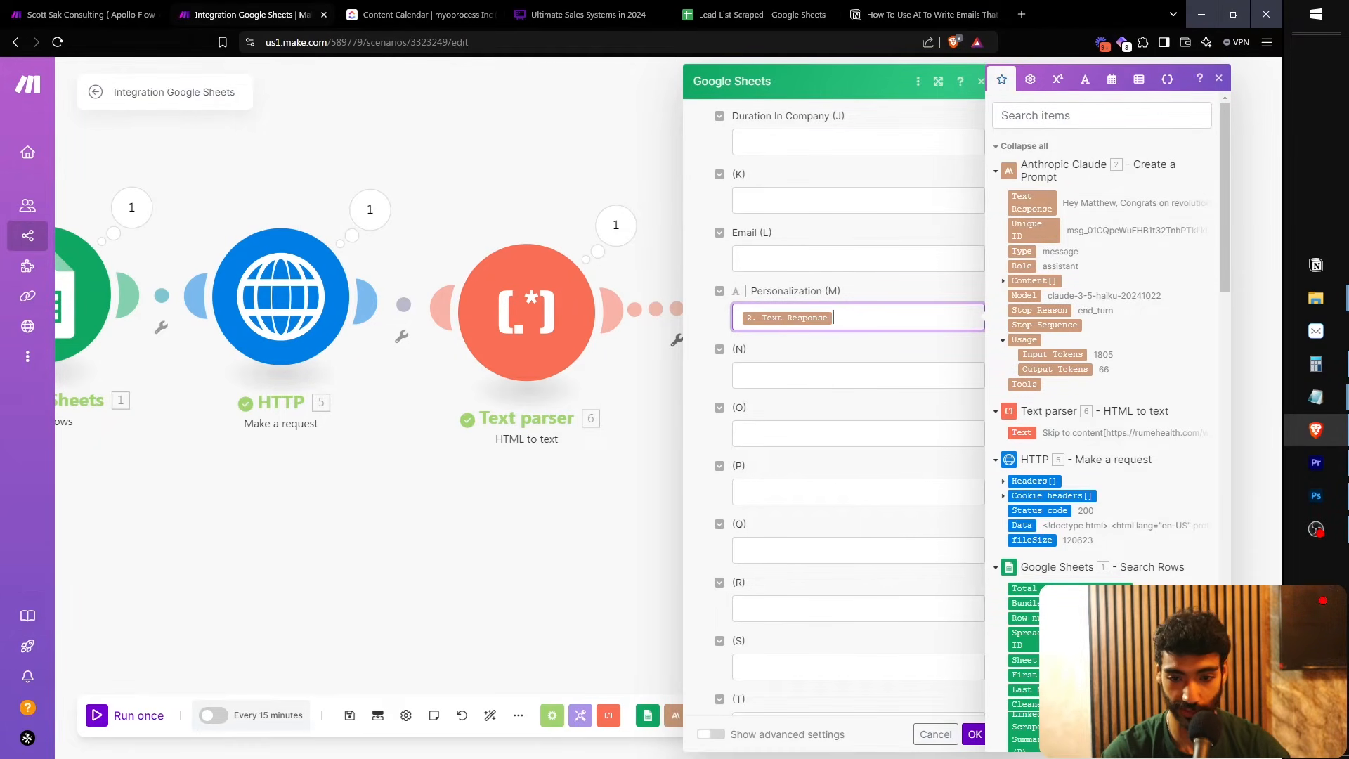
left_click(975, 734)
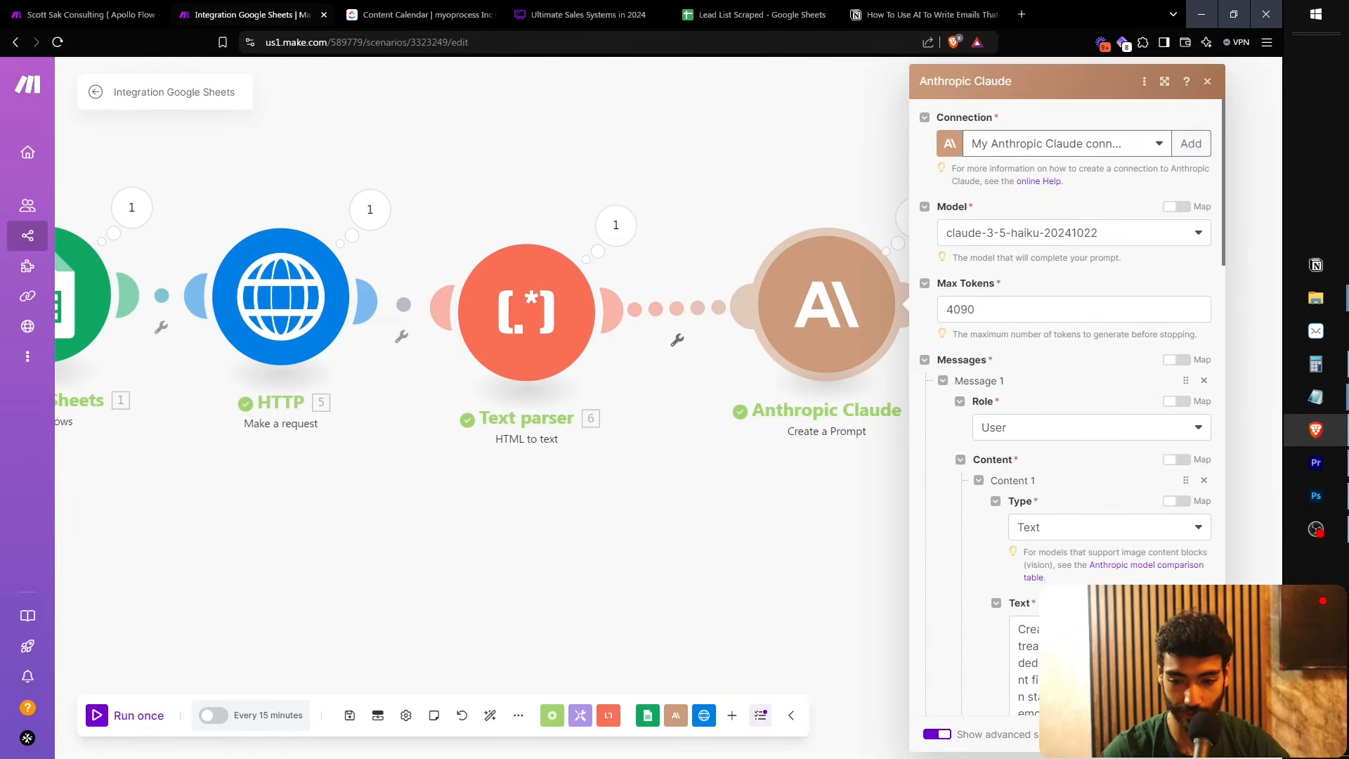
Clear the result limit in the Google Sheets Search Rows module and save it
left_click(646, 484)
left_click_drag(576, 478, 840, 444)
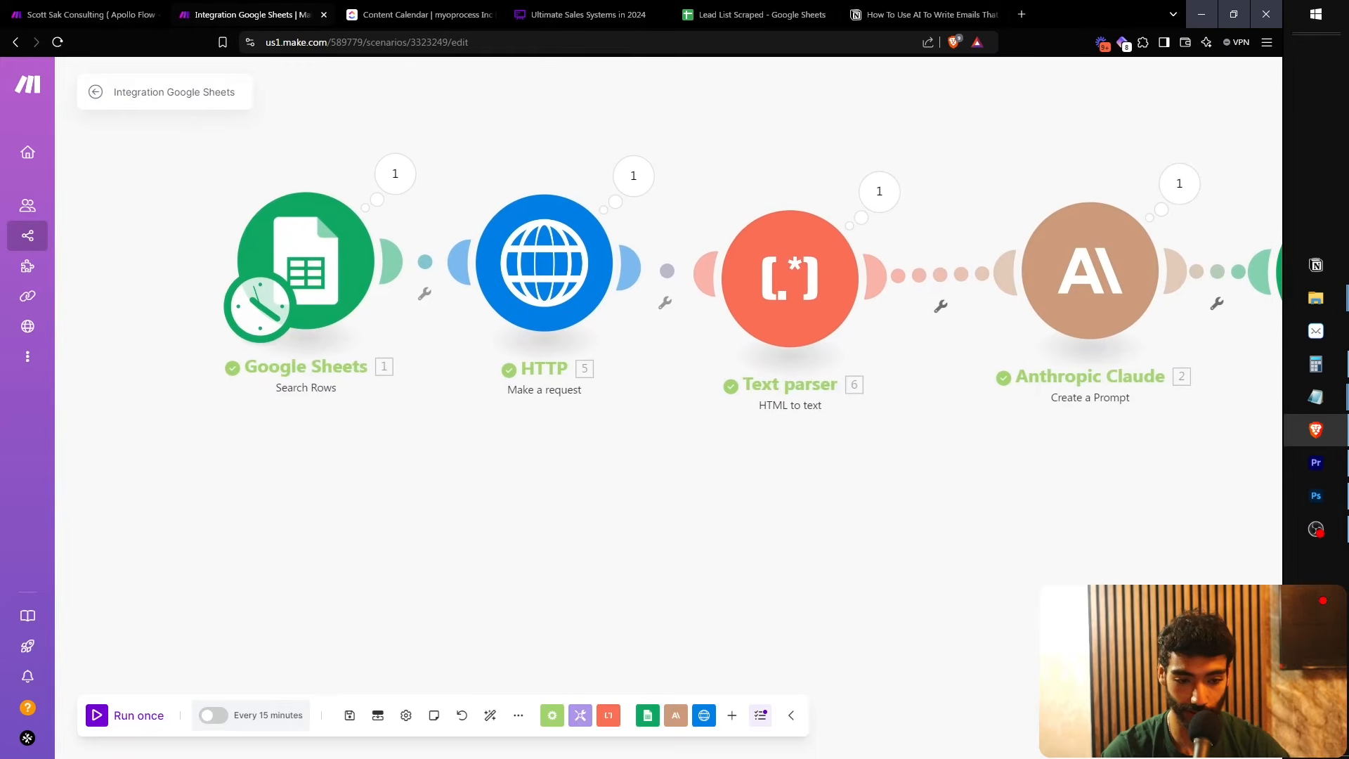
left_click(306, 261)
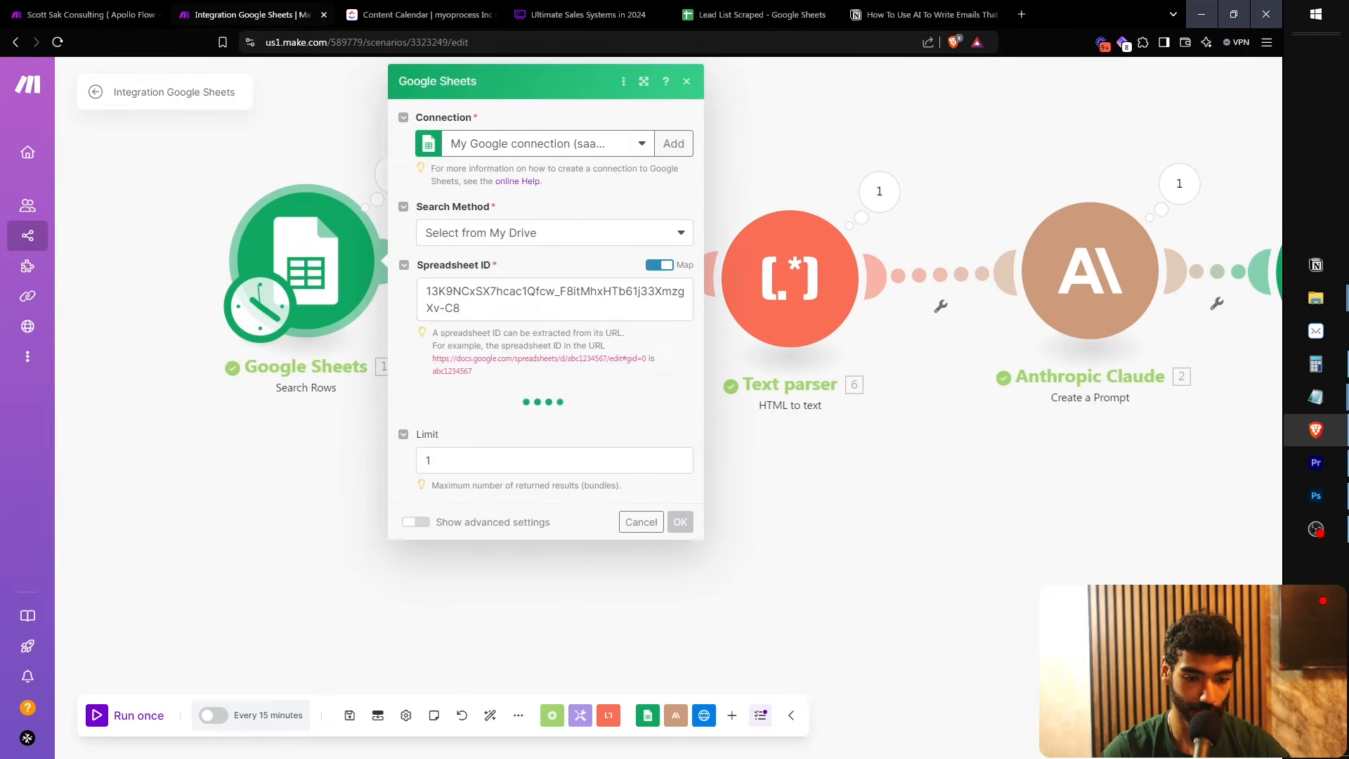
left_click(554, 460)
key("BackSpace")
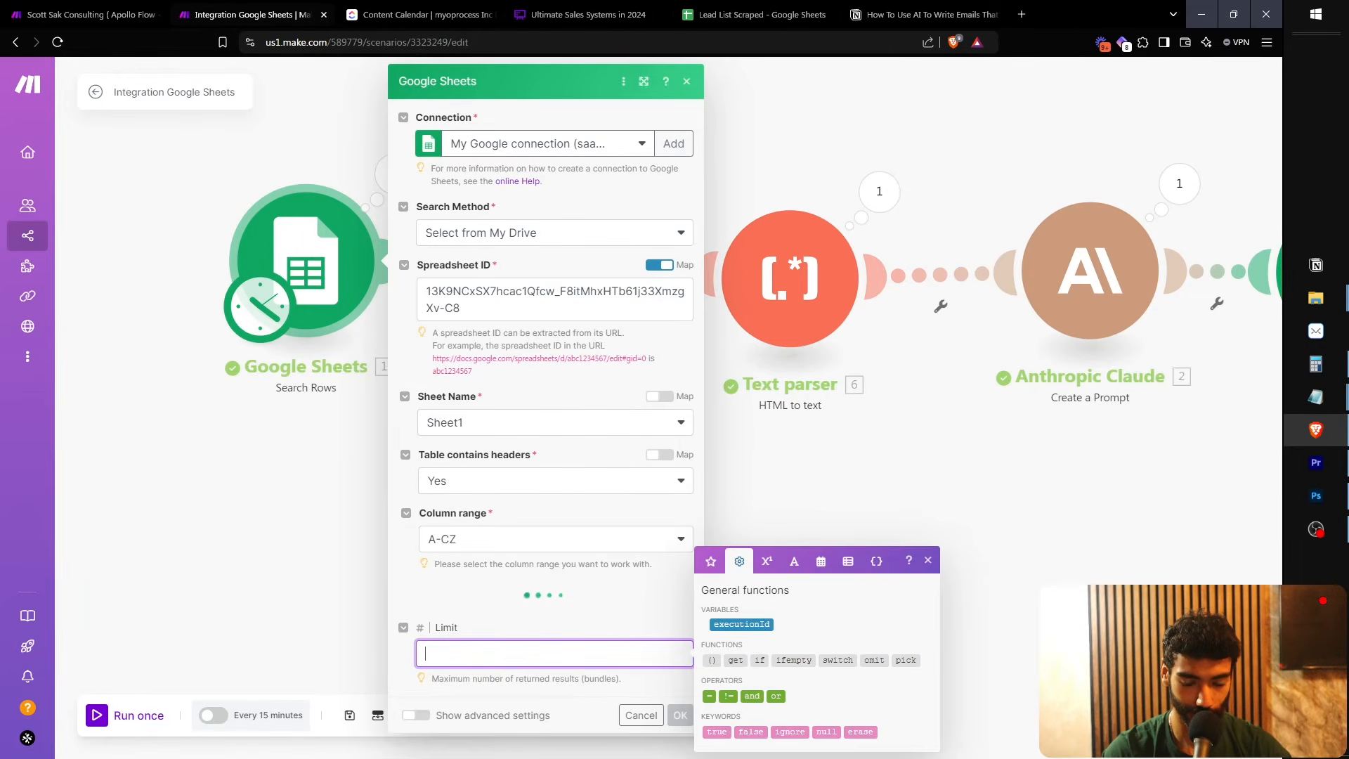
key("Escape")
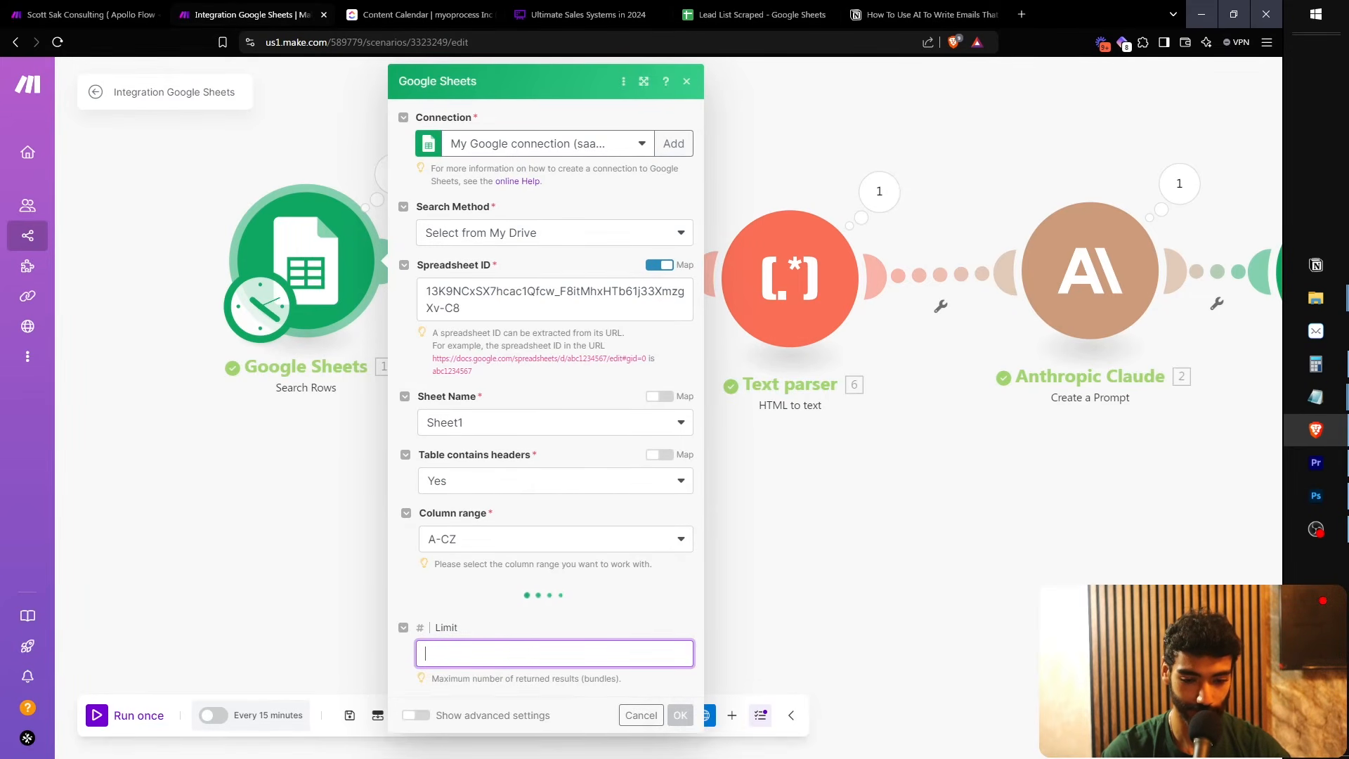
left_click(680, 735)
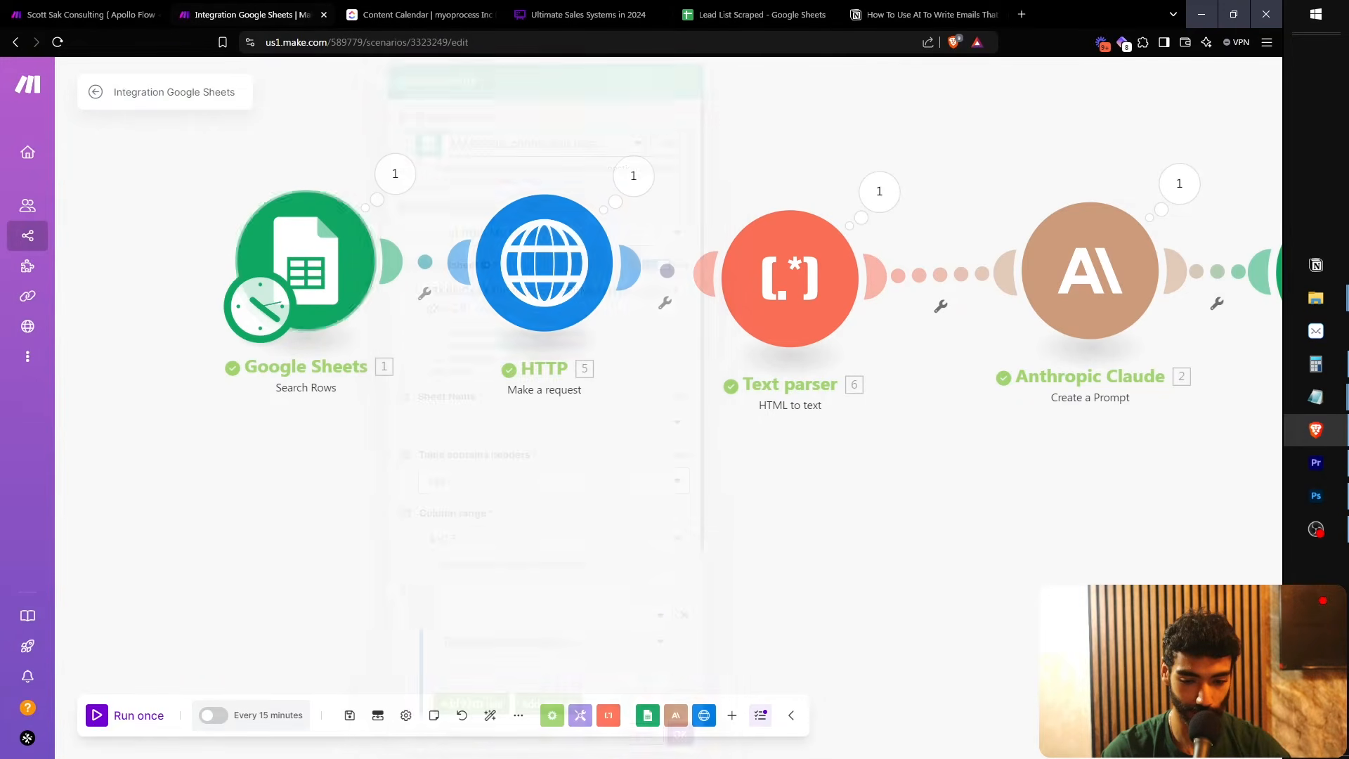
Run the scenario once, switch to the Lead List Scraped sheet in Google Sheets, and fit the Personalization column's width to its content
left_click(125, 716)
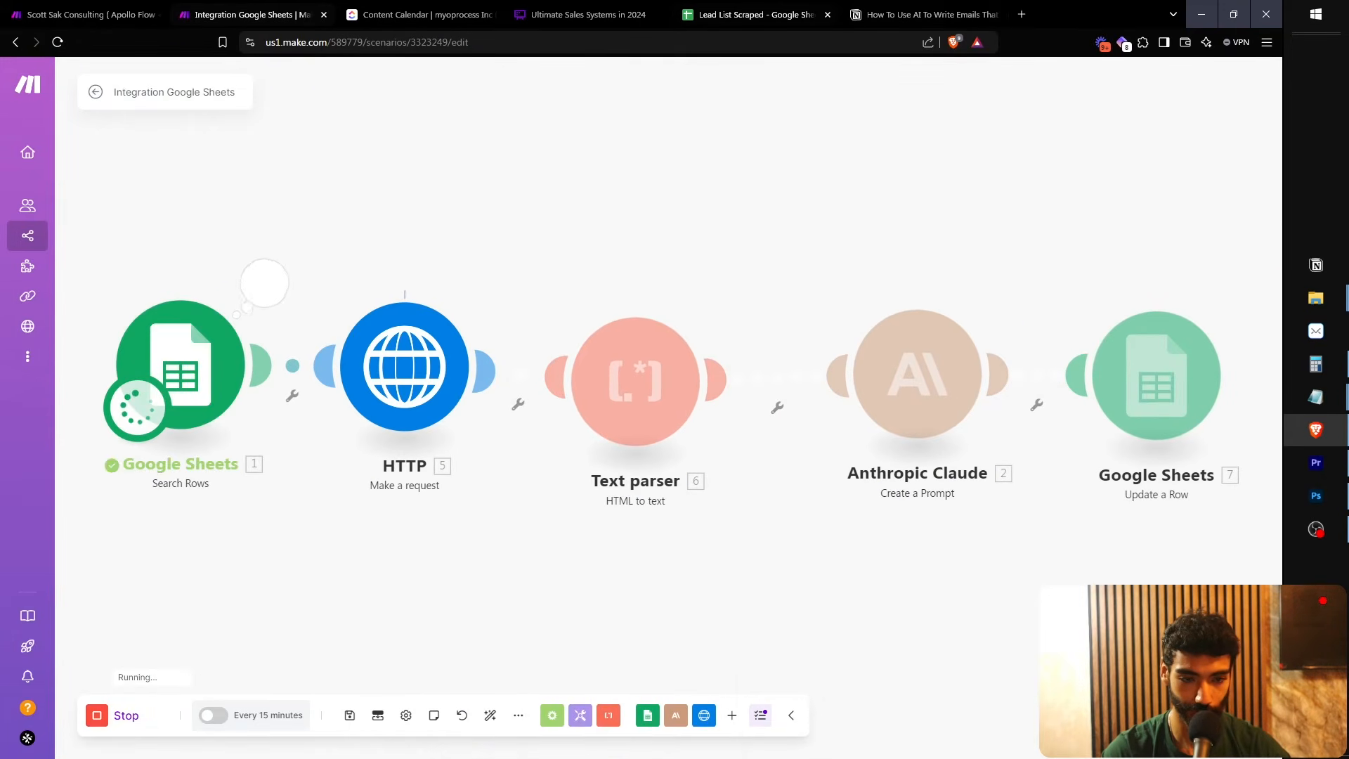
left_click(762, 15)
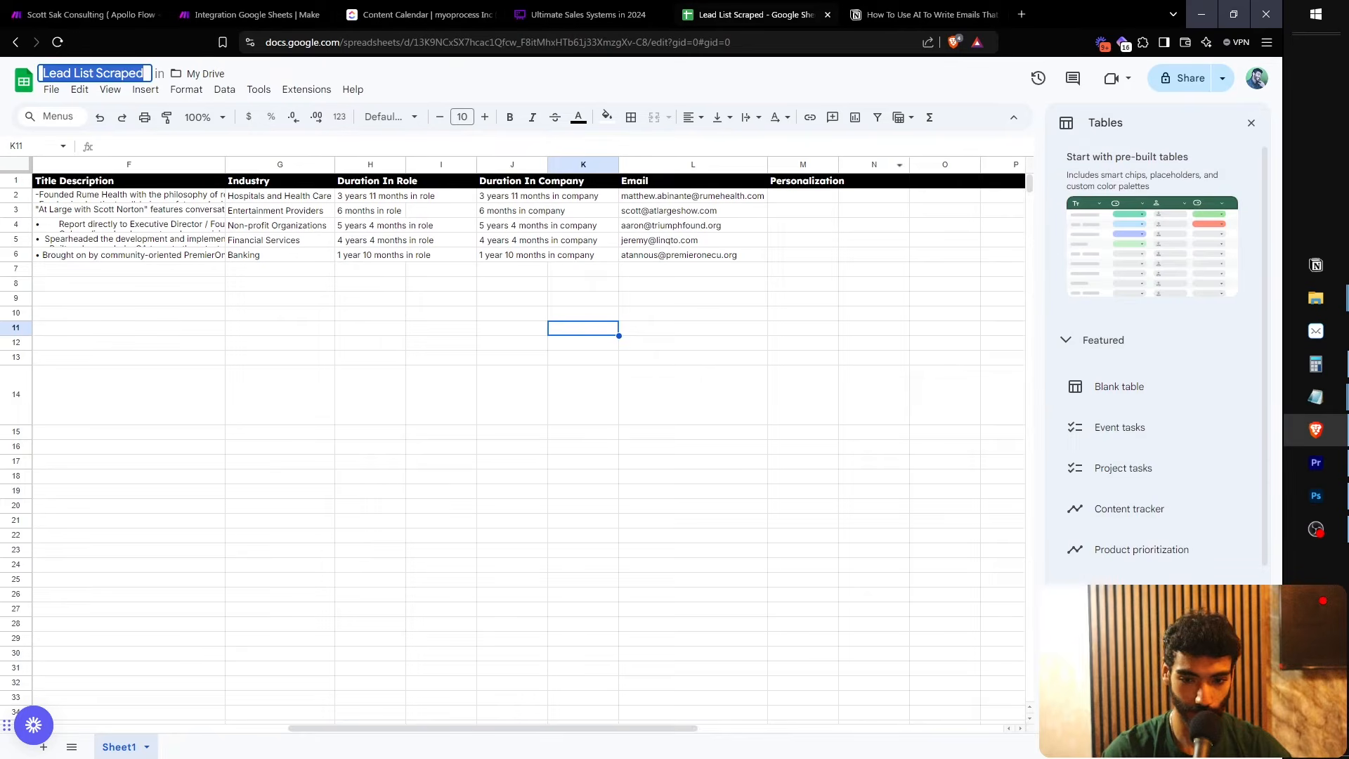
double_click(838, 164)
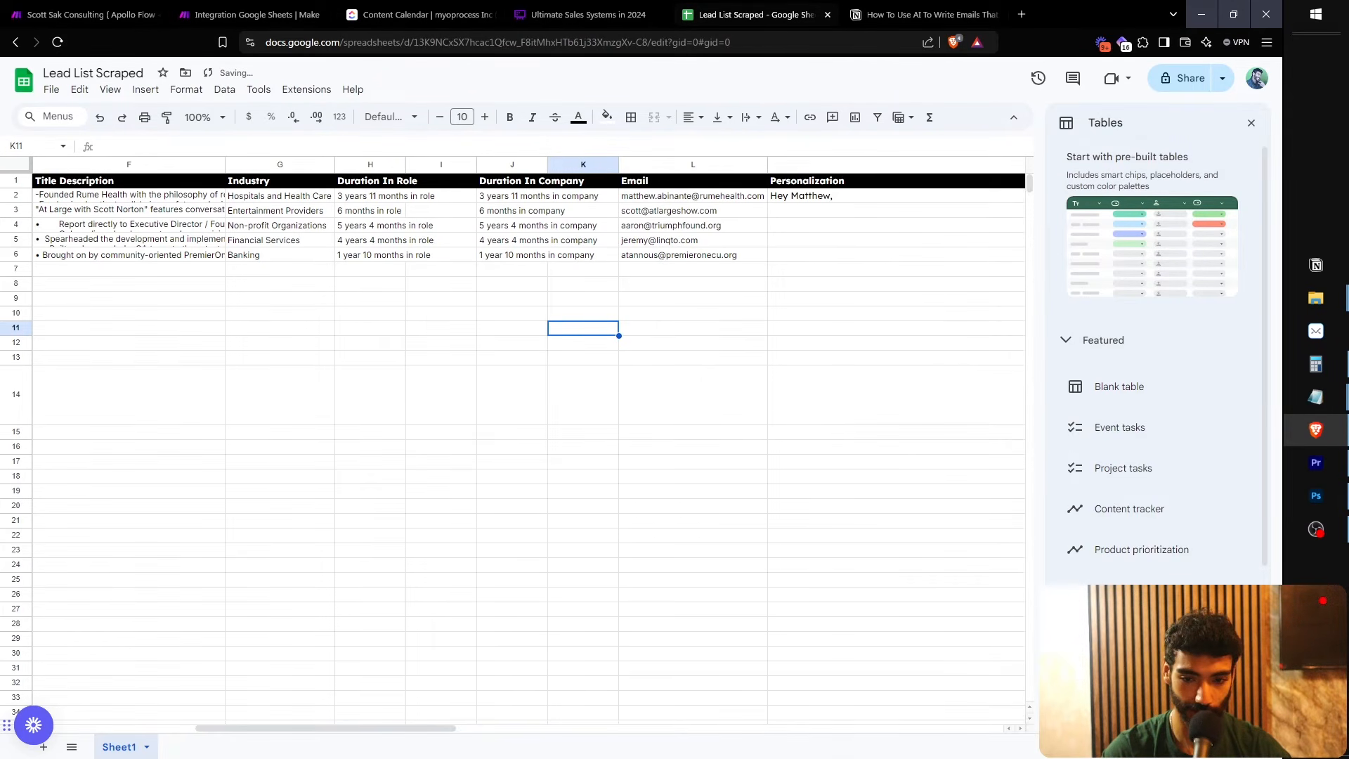
Read the full generated messages in the Personalization column for the leads in rows 2, 3 and 5
scroll(773, 246, "right", 3)
double_click(689, 196)
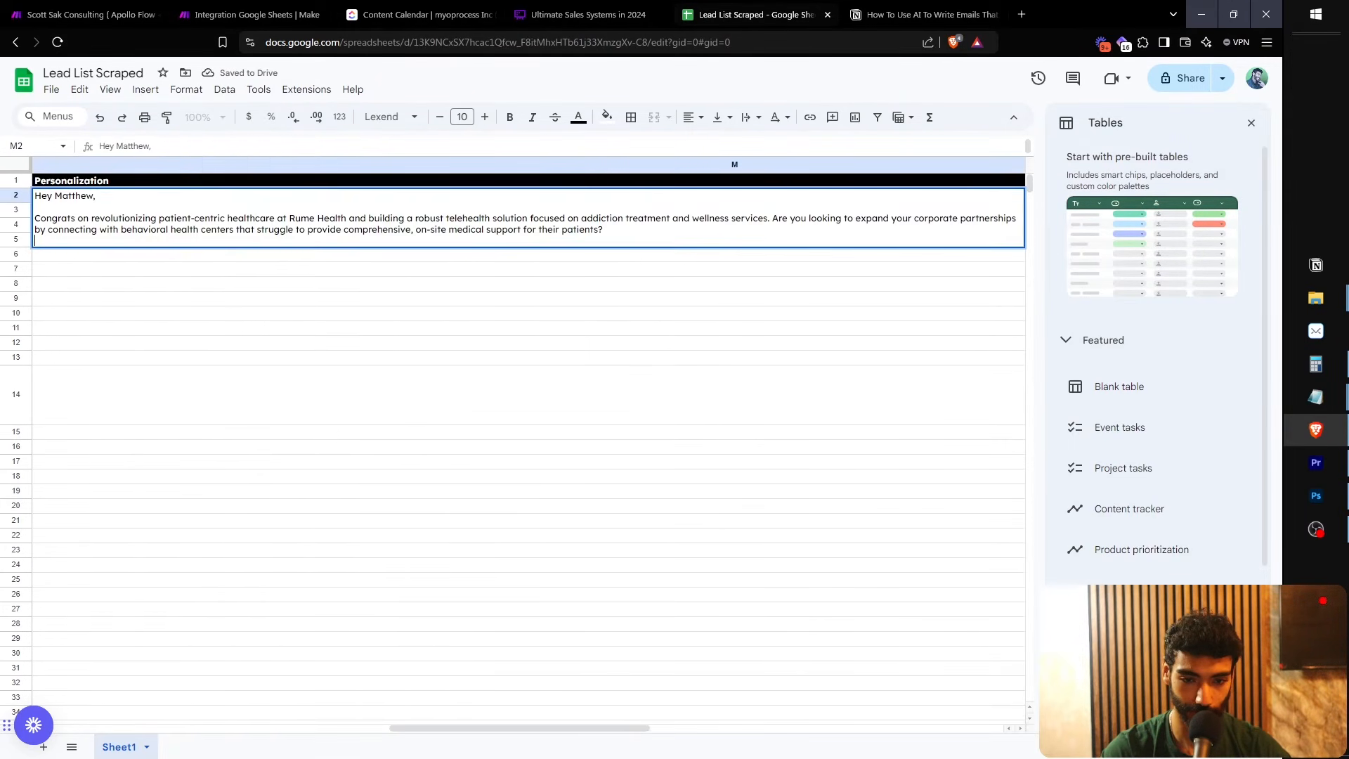
left_click(689, 269)
scroll(688, 269, "left", 4)
left_click(689, 226)
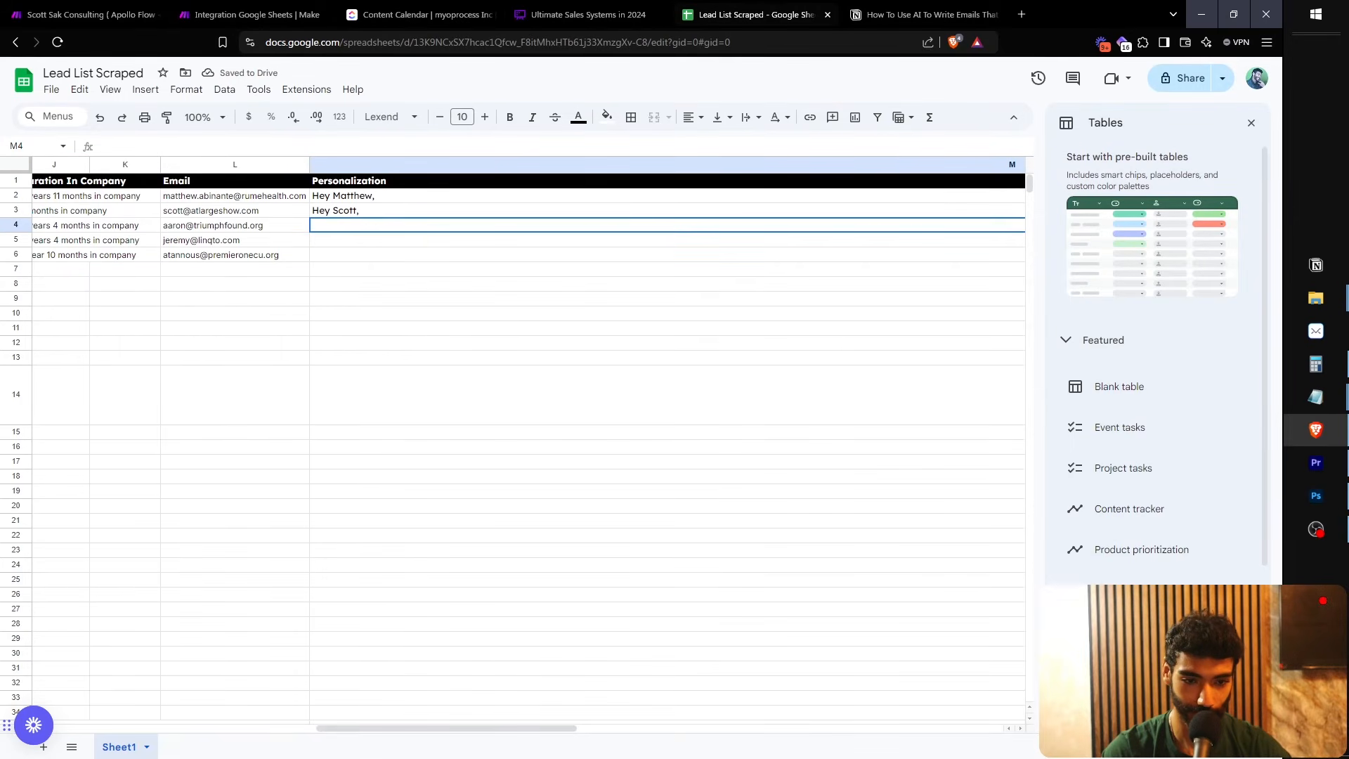
double_click(689, 211)
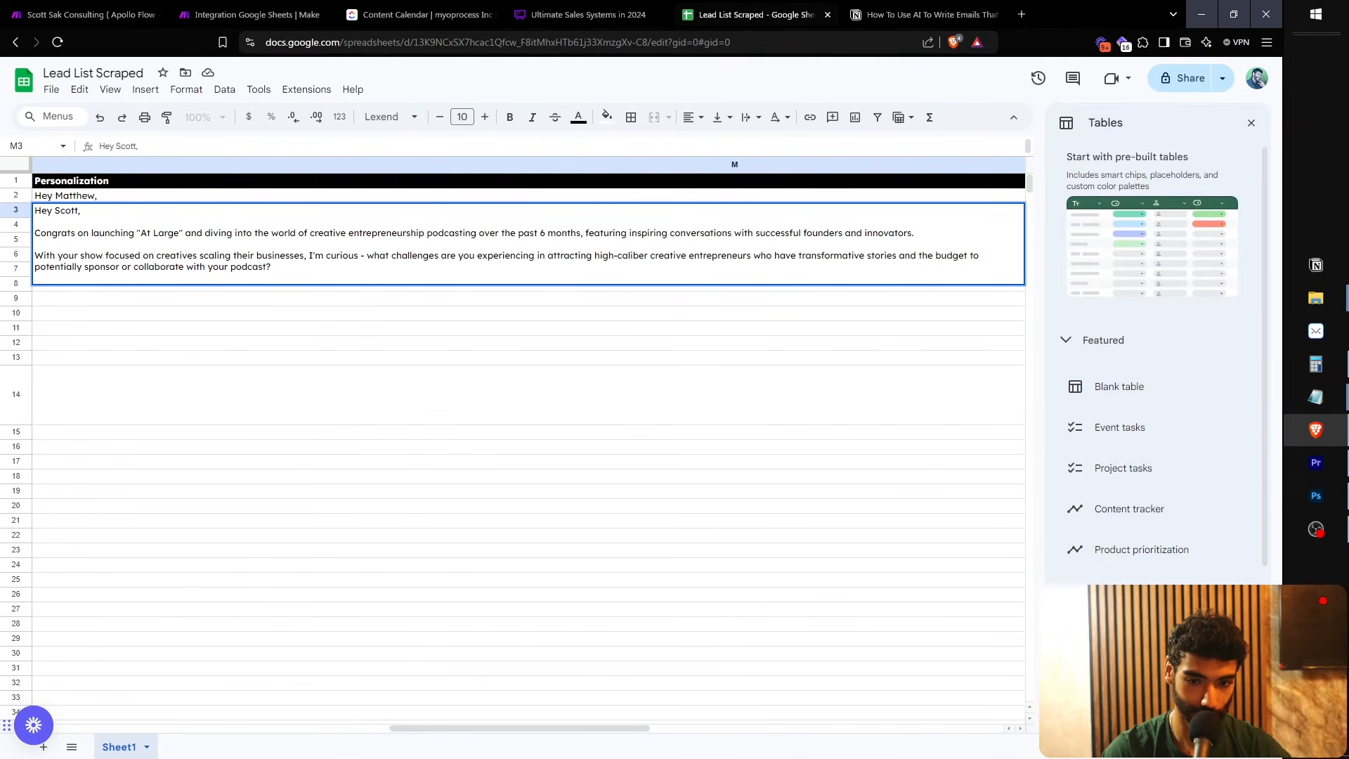
key("ctrl+shift+Up")
left_click(529, 328)
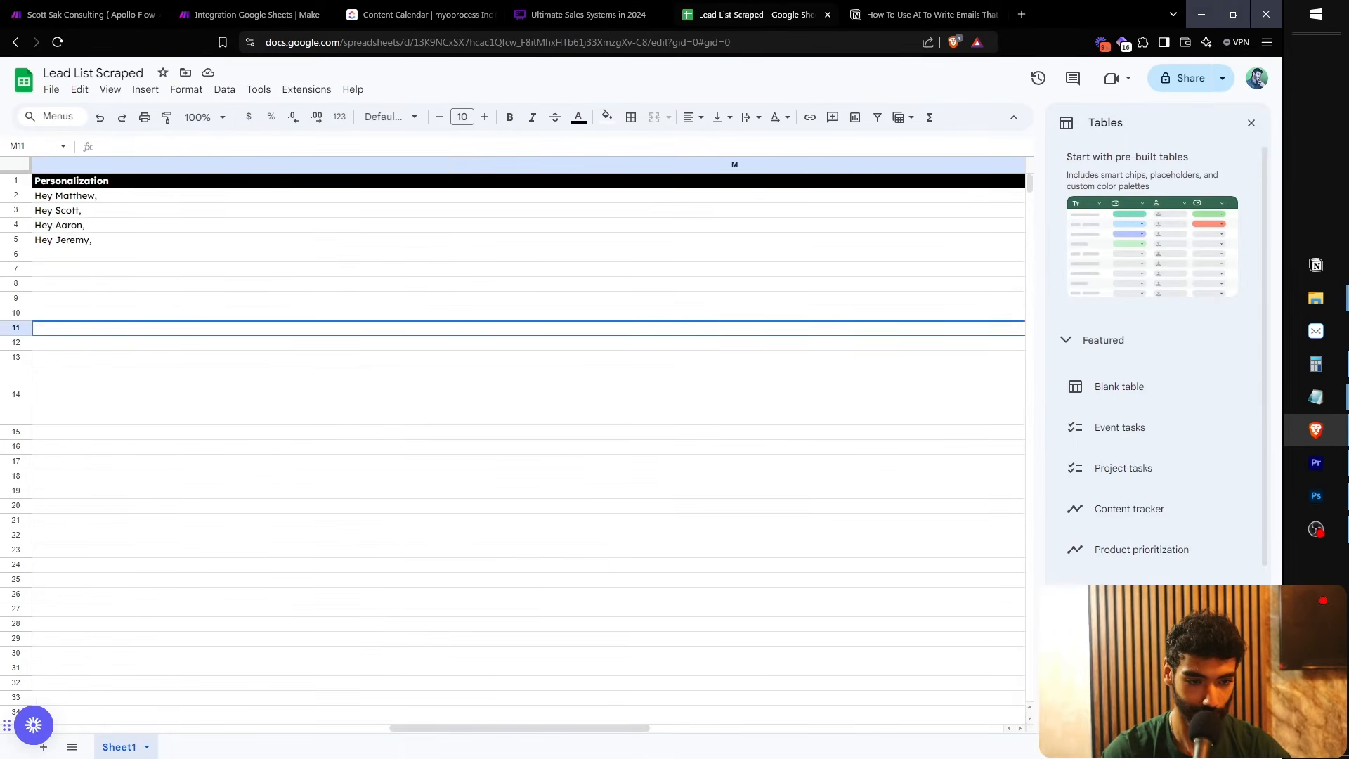
scroll(529, 328, "left", 2)
double_click(467, 240)
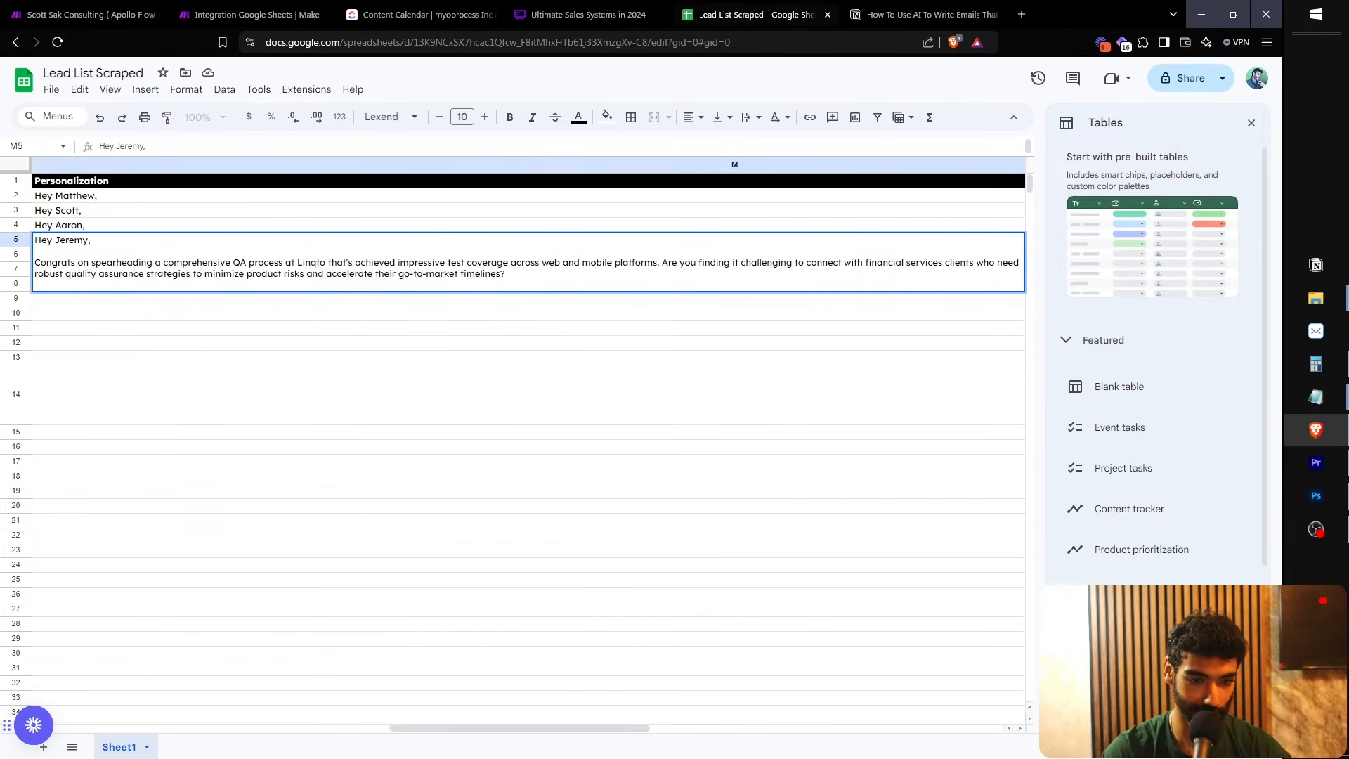